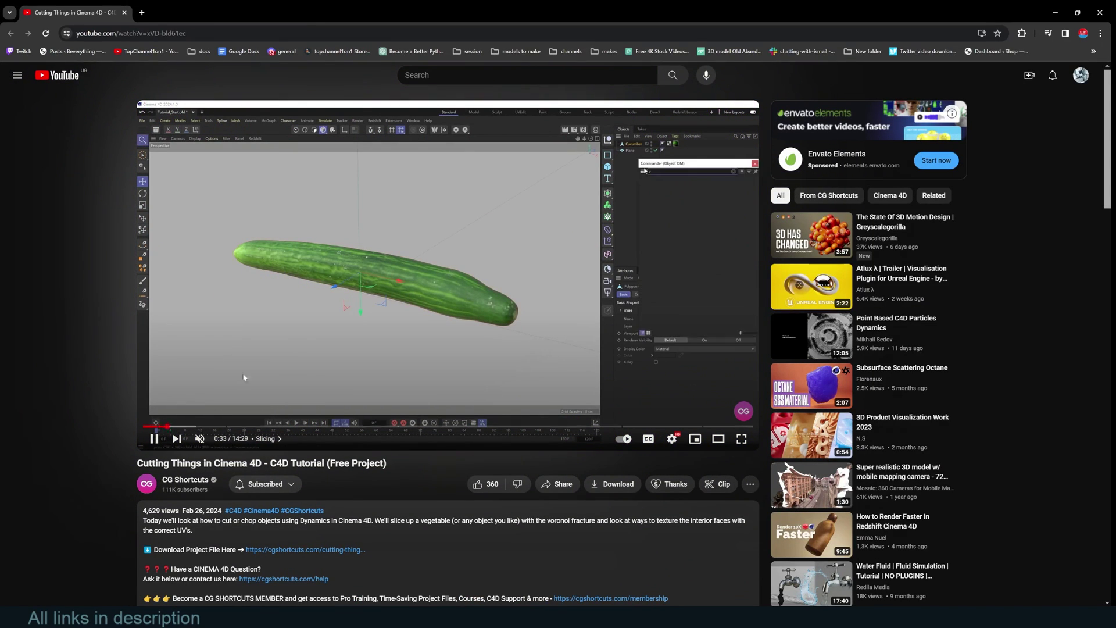
# Step: Skim the YouTube tutorial "Cutting Things in Cinema 4D" through its slicing and dynamics sections
pyautogui.click(182, 427)
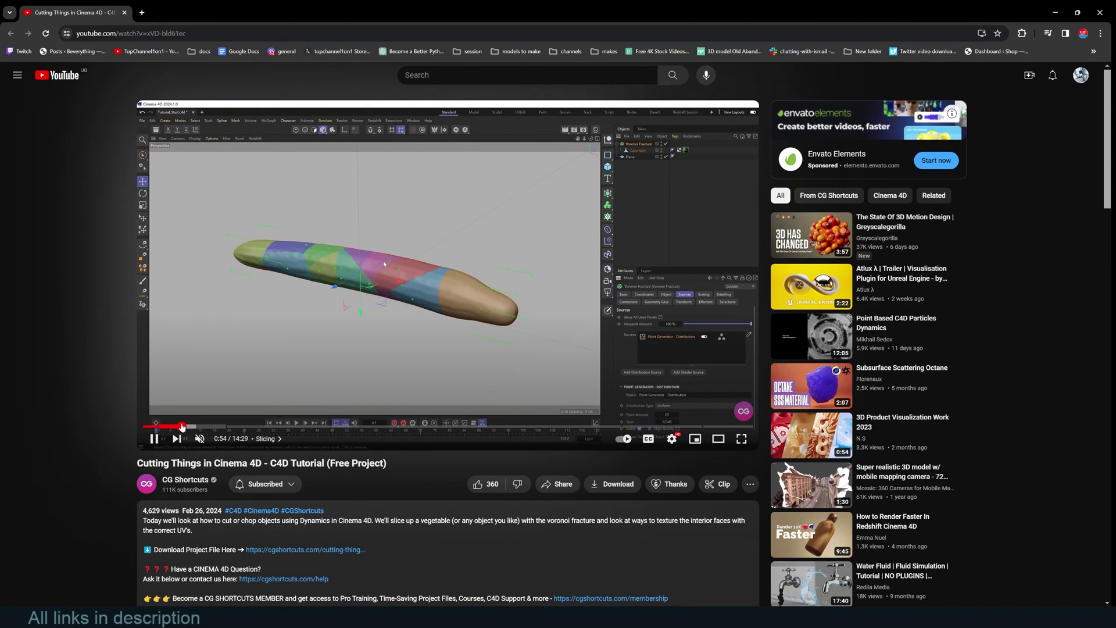
pyautogui.click(393, 270)
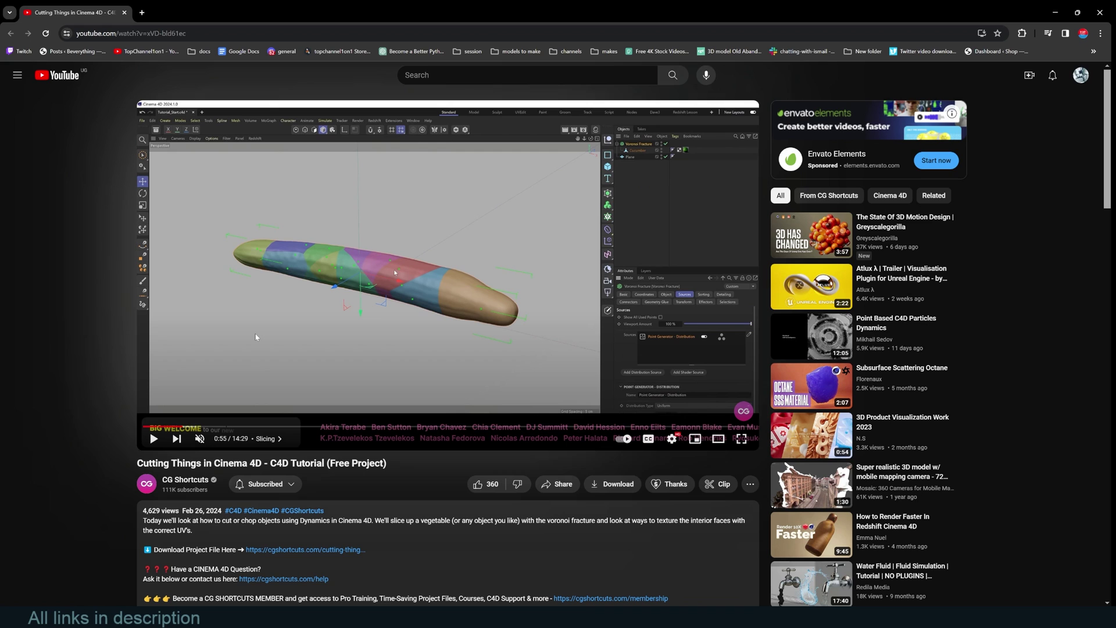
pyautogui.click(256, 337)
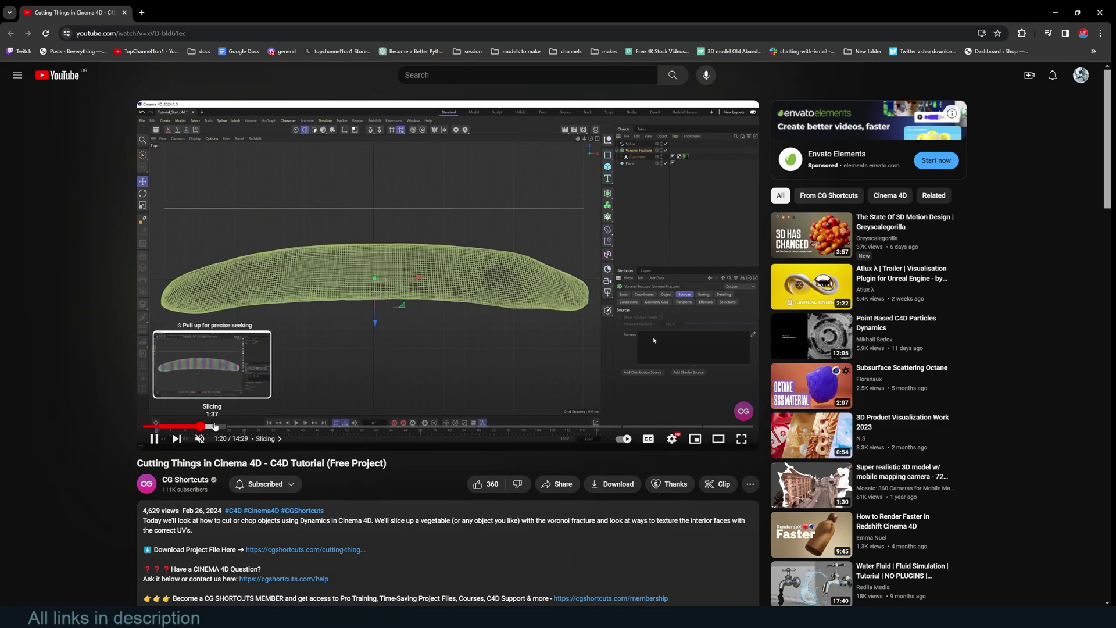
pyautogui.click(223, 428)
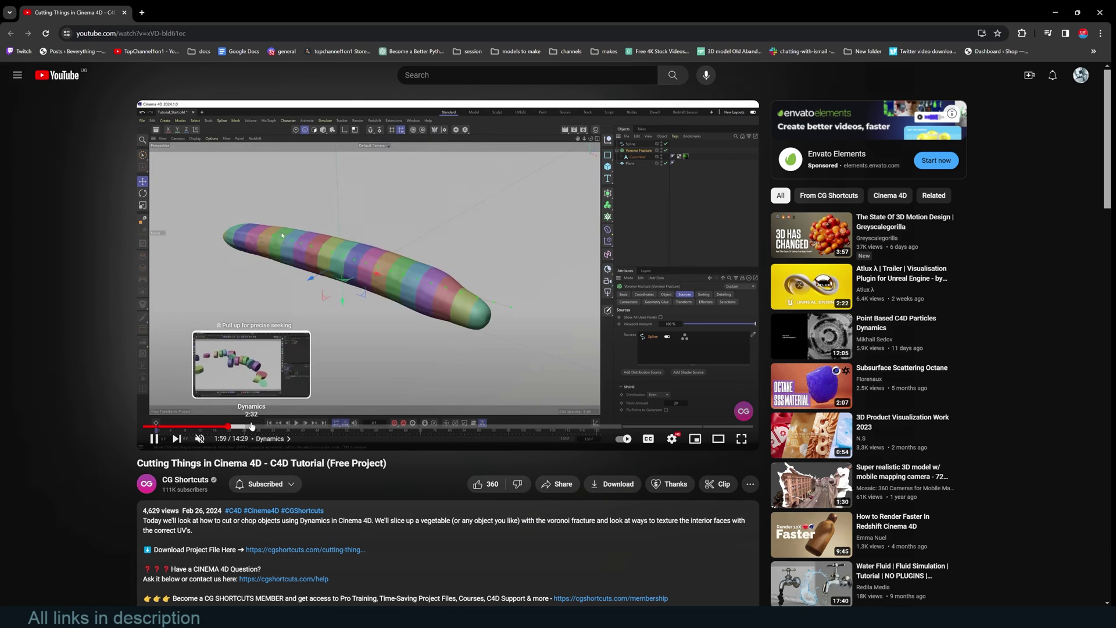
pyautogui.moveTo(251, 426); pyautogui.dragTo(323, 384)
pyautogui.moveTo(251, 428); pyautogui.dragTo(361, 407)
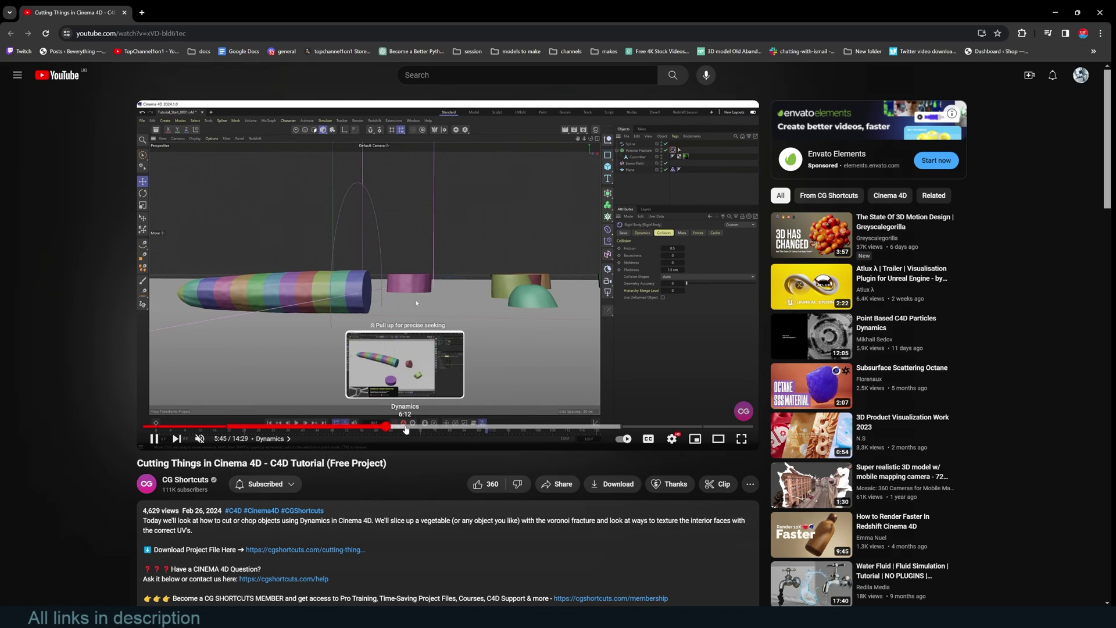
pyautogui.moveTo(406, 430); pyautogui.dragTo(474, 430)
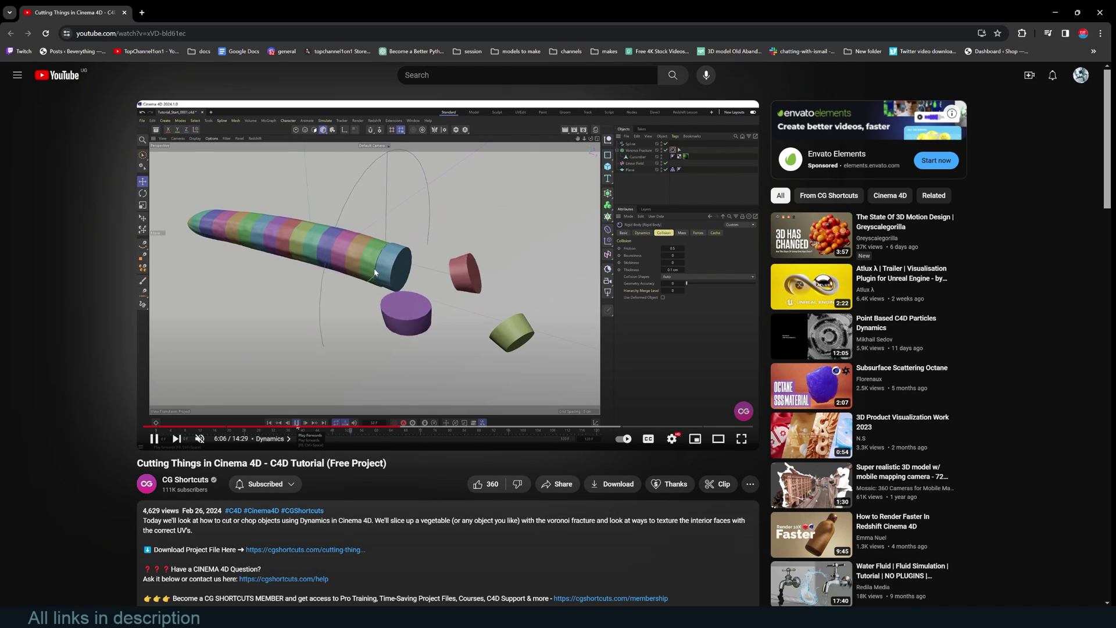
pyautogui.click(492, 427)
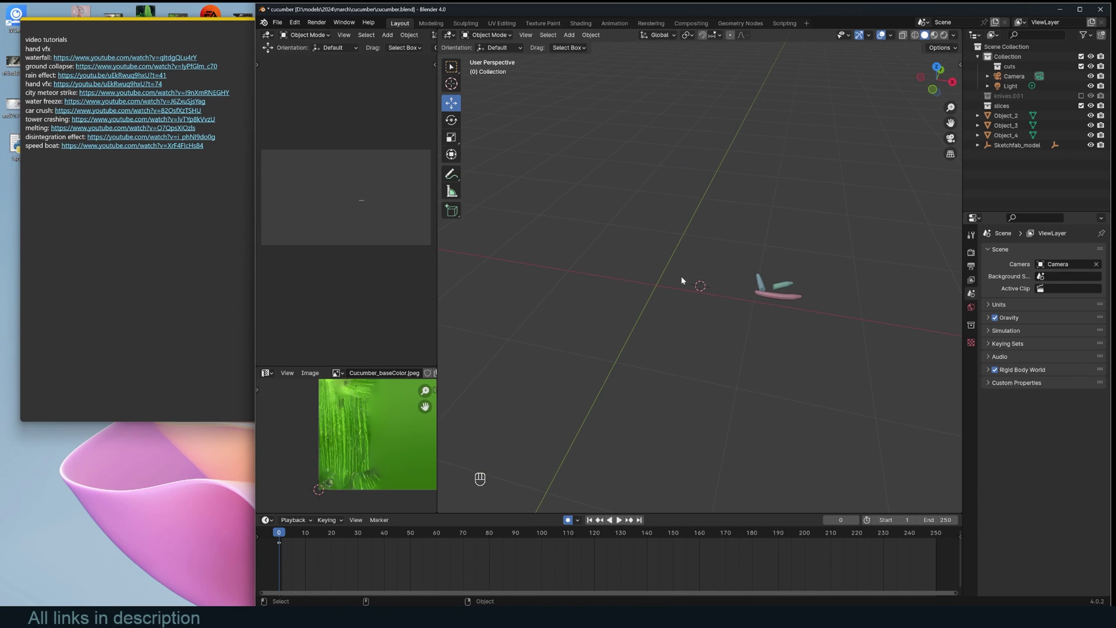
# Step: In Blender, add a cube stretched along X and give it a level-2 Subdivision modifier, working from the top view
pyautogui.press('KP_7')
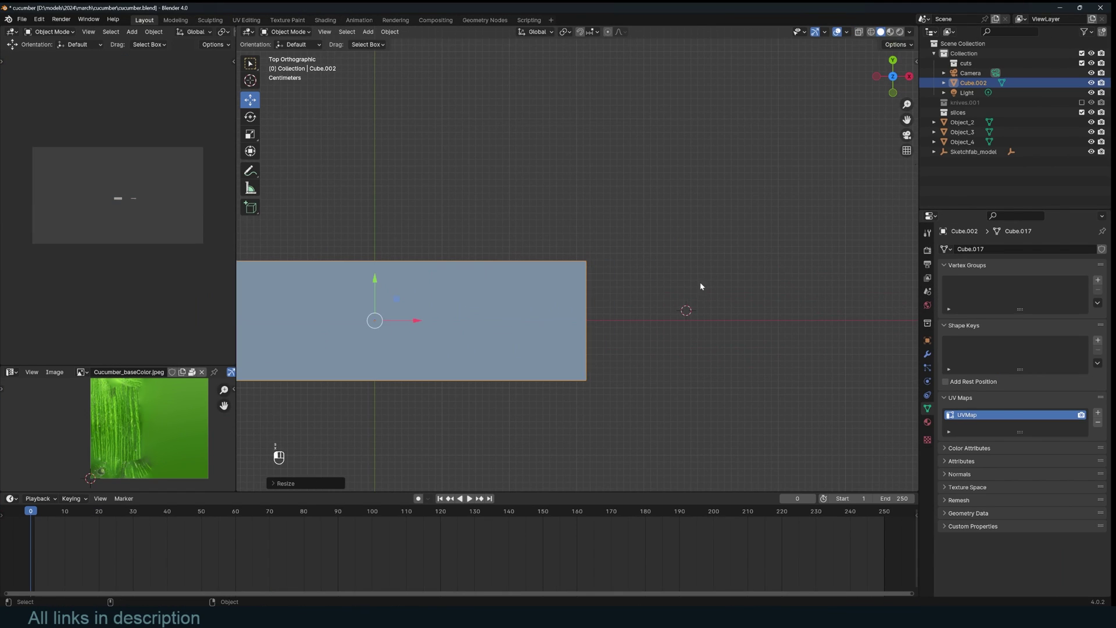
pyautogui.keyDown('shift'); pyautogui.moveTo(701, 287); pyautogui.dragTo(819, 253, button='middle'); pyautogui.keyUp('shift')
pyautogui.scroll(-3, 541, 250)
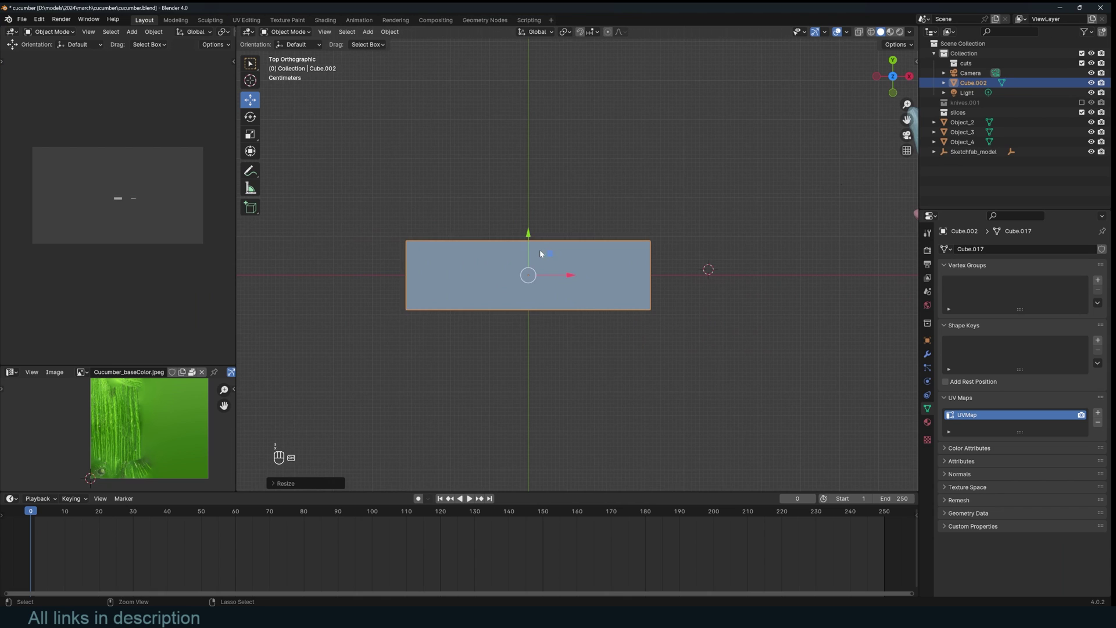
pyautogui.hotkey('ctrl', '2')
pyautogui.scroll(3, 590, 270)
# Step: Select the vertices at the block's positive-X end with X-ray on and scale them down to taper that end
pyautogui.press('Tab')
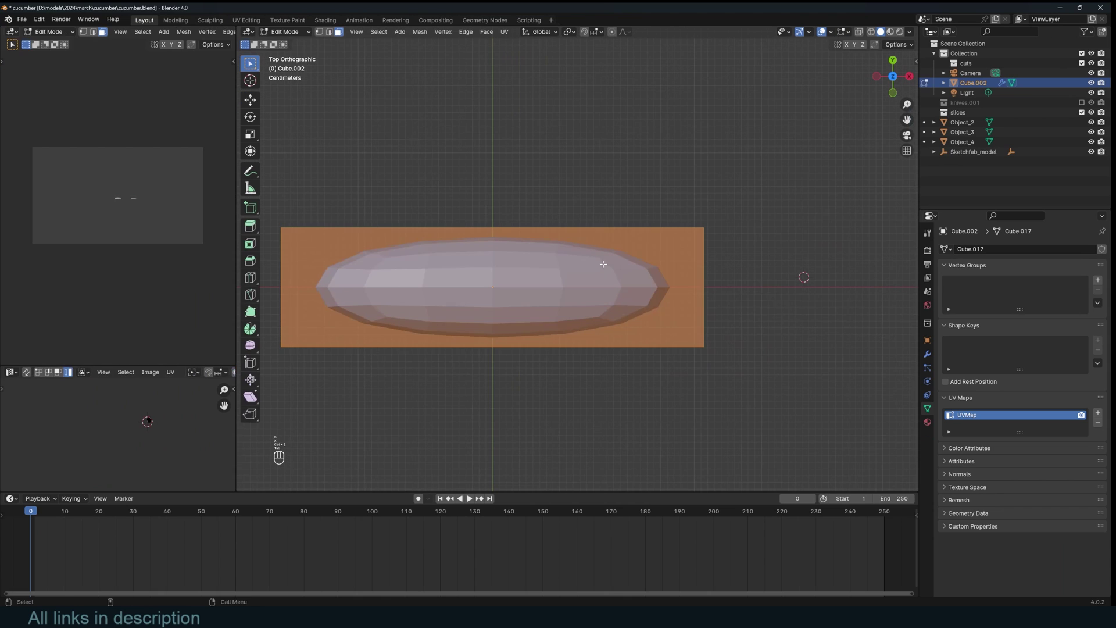
pyautogui.scroll(2, 525, 225)
pyautogui.click(526, 225)
pyautogui.press('1')
pyautogui.hotkey('alt', 'z')
pyautogui.moveTo(655, 165); pyautogui.dragTo(748, 365)
pyautogui.press('s')
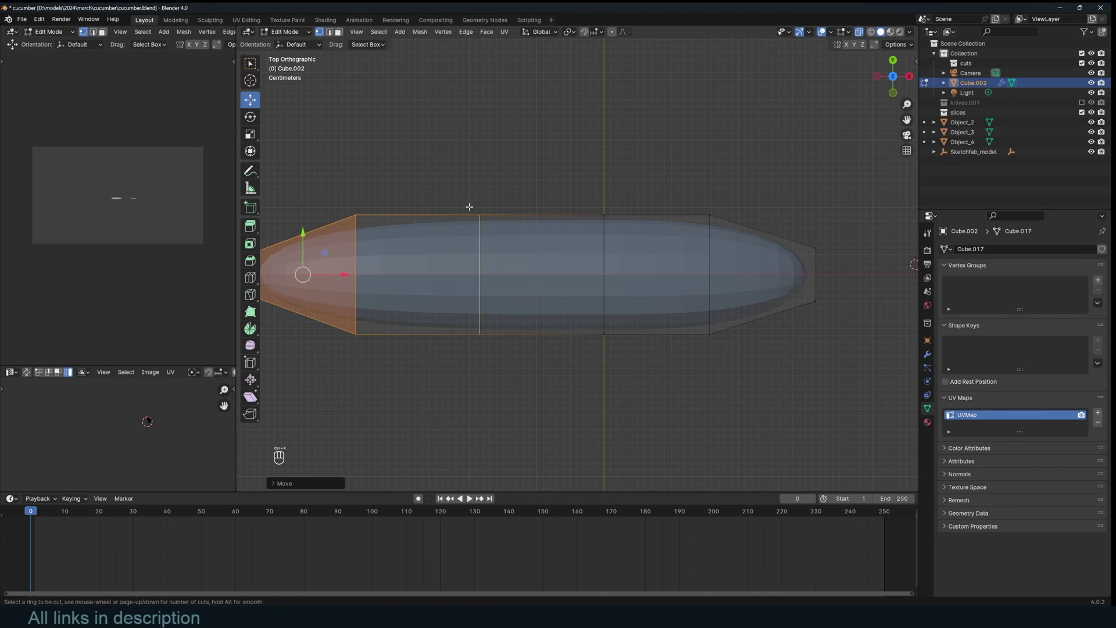
# Step: Add a loop cut across the block's negative-X half and select the vertices at that end for reshaping
pyautogui.doubleClick(470, 207)
pyautogui.scroll(-3, 407, 223)
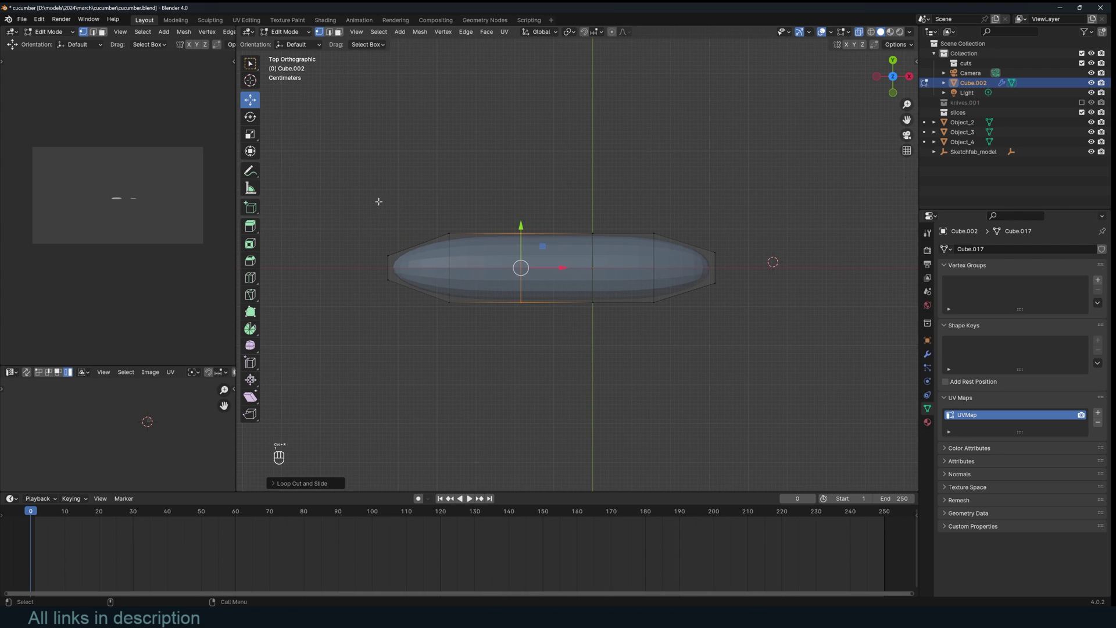
pyautogui.moveTo(346, 204); pyautogui.dragTo(401, 308)
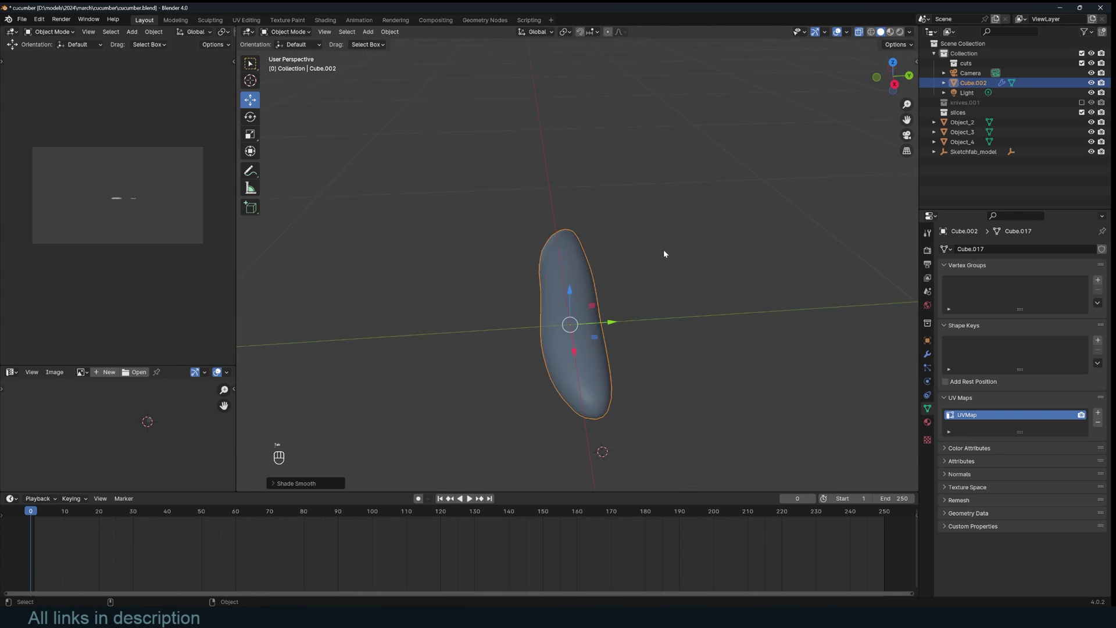
# Step: Apply the smoothed cucumber shape's Subdivision modifier, and add and apply another level-2 subdivision to densify the mesh
pyautogui.moveTo(665, 255); pyautogui.dragTo(738, 230, button='middle')
pyautogui.hotkey('alt', 'z')
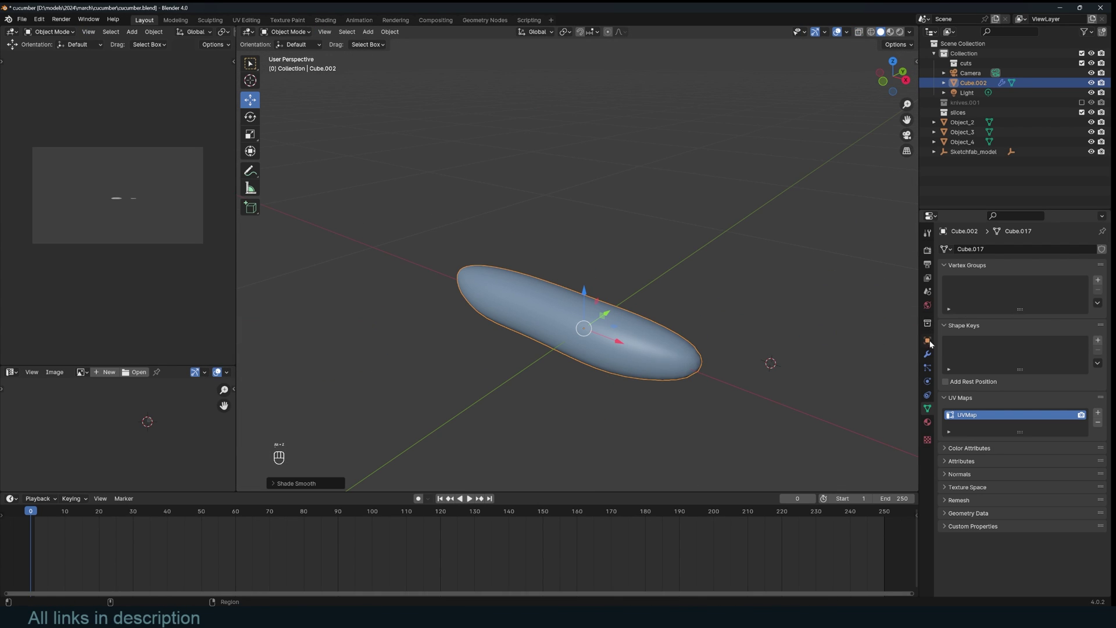
pyautogui.click(928, 354)
pyautogui.hotkey('ctrl', 'a')
pyautogui.press('Tab')
pyautogui.press('Tab')
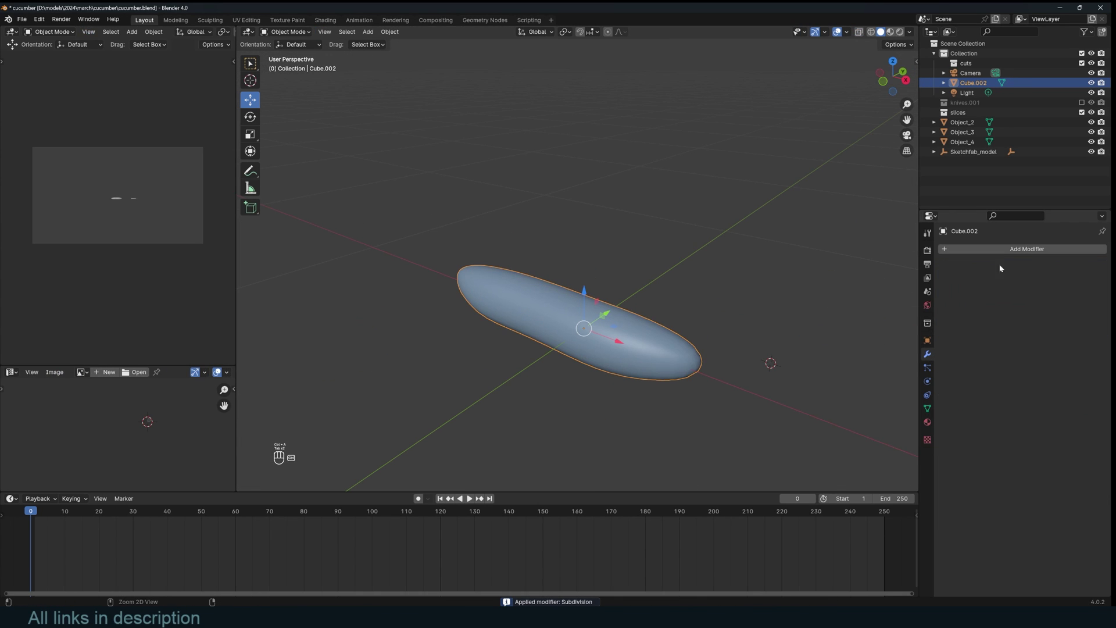
pyautogui.hotkey('ctrl', '2')
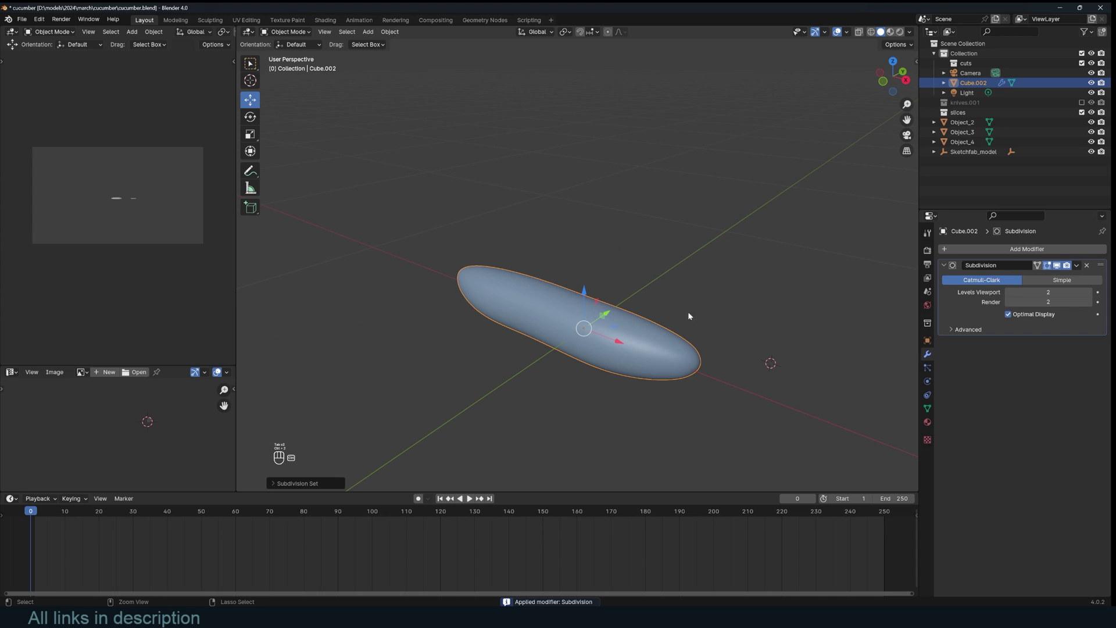
pyautogui.hotkey('ctrl', 'a')
# Step: Enter Edit Mode on the dense cucumber mesh and enlarge the UV Editor area for unwrapping
pyautogui.press('Tab')
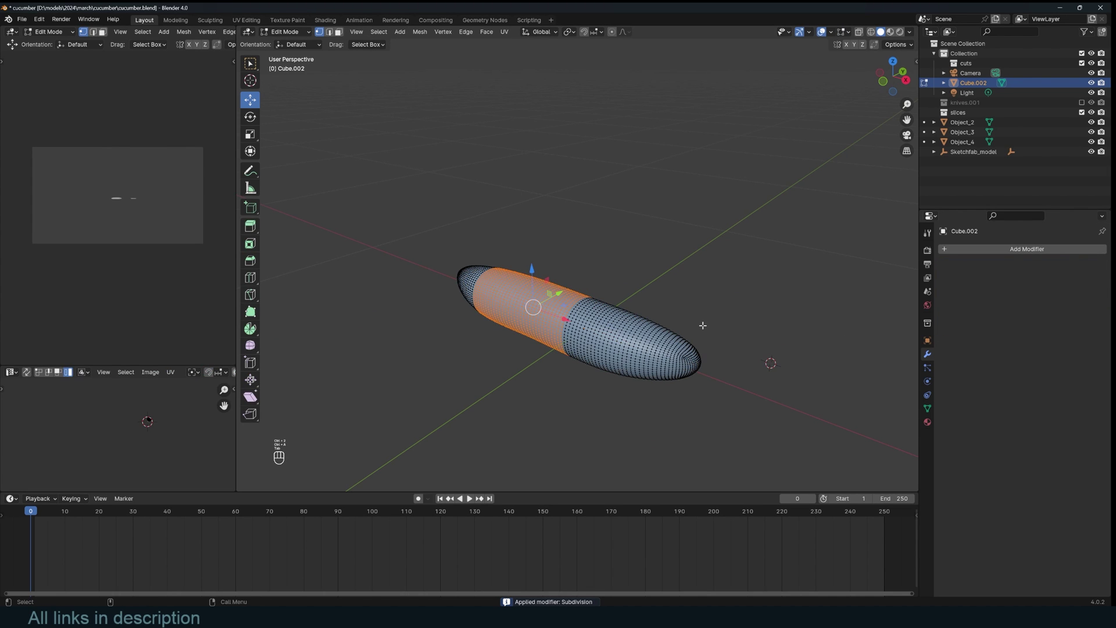
pyautogui.press('KP_7')
pyautogui.scroll(4, 674, 317)
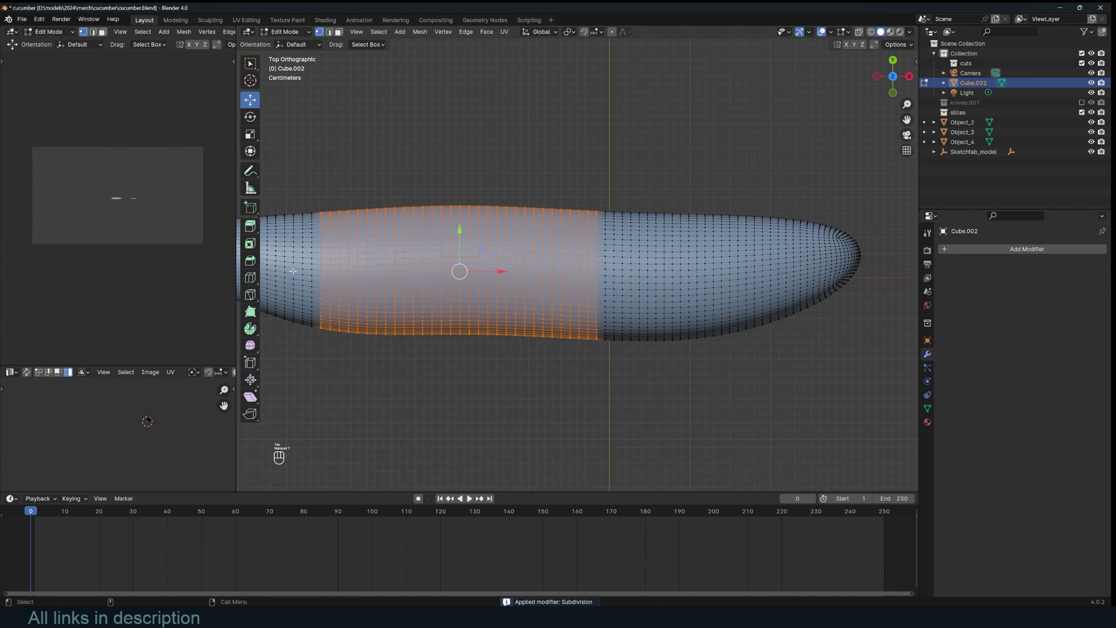
pyautogui.click(11, 372)
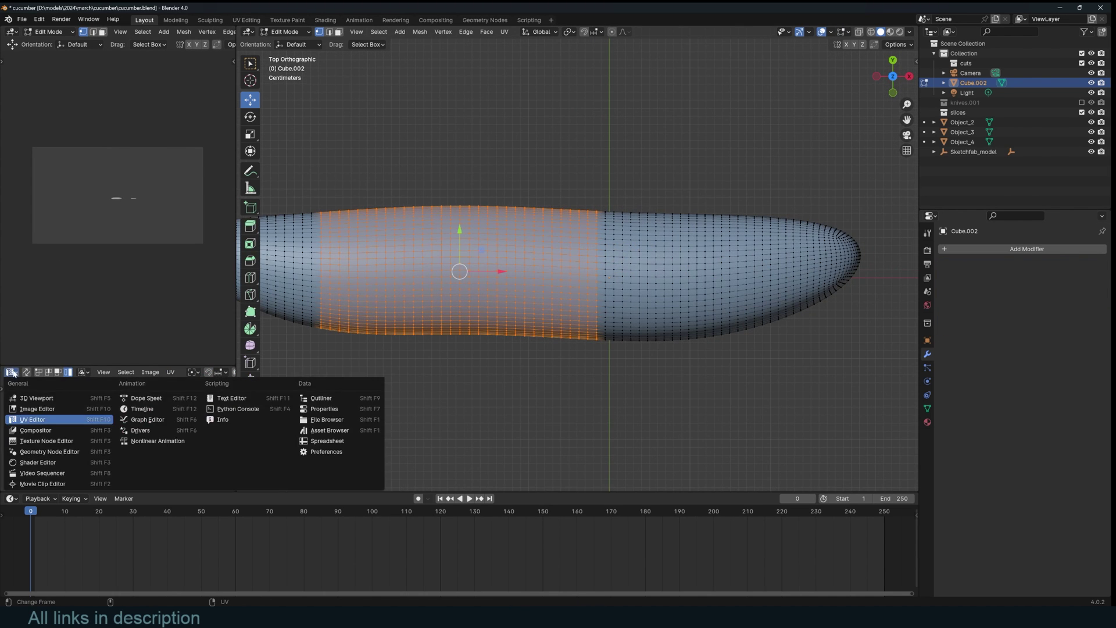
pyautogui.click(43, 416)
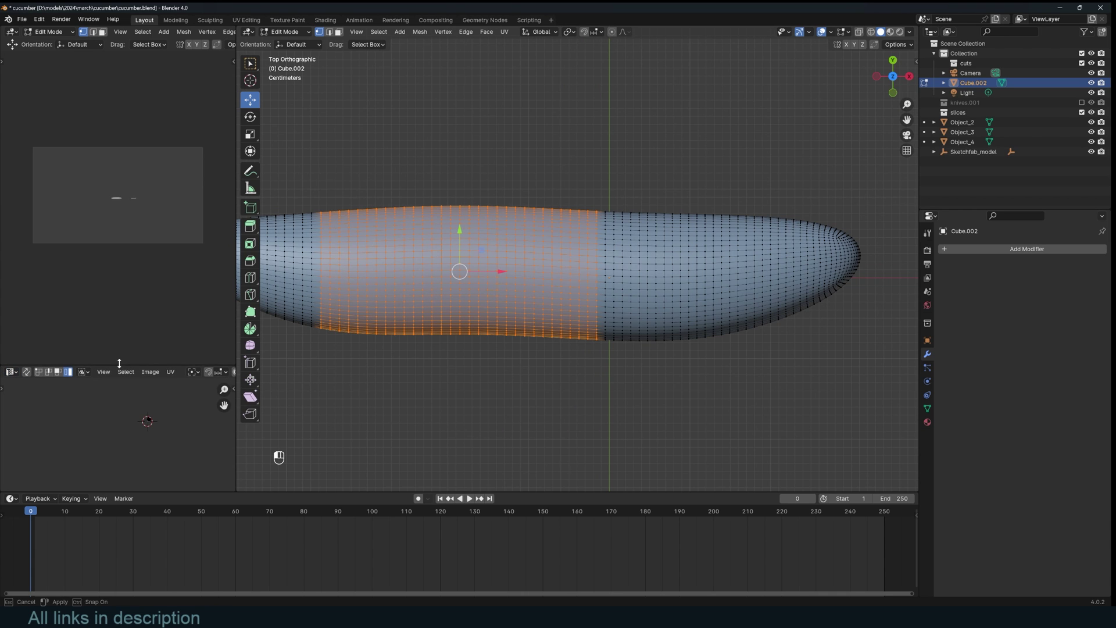
pyautogui.moveTo(119, 363); pyautogui.dragTo(119, 298)
# Step: Select a lengthwise edge loop along the cucumber's underside plus edge loops at the tips and mark them as seams
pyautogui.scroll(-3, 431, 220)
pyautogui.moveTo(431, 220); pyautogui.dragTo(527, 111, button='middle')
pyautogui.scroll(6, 466, 322)
pyautogui.scroll(-5, 477, 361)
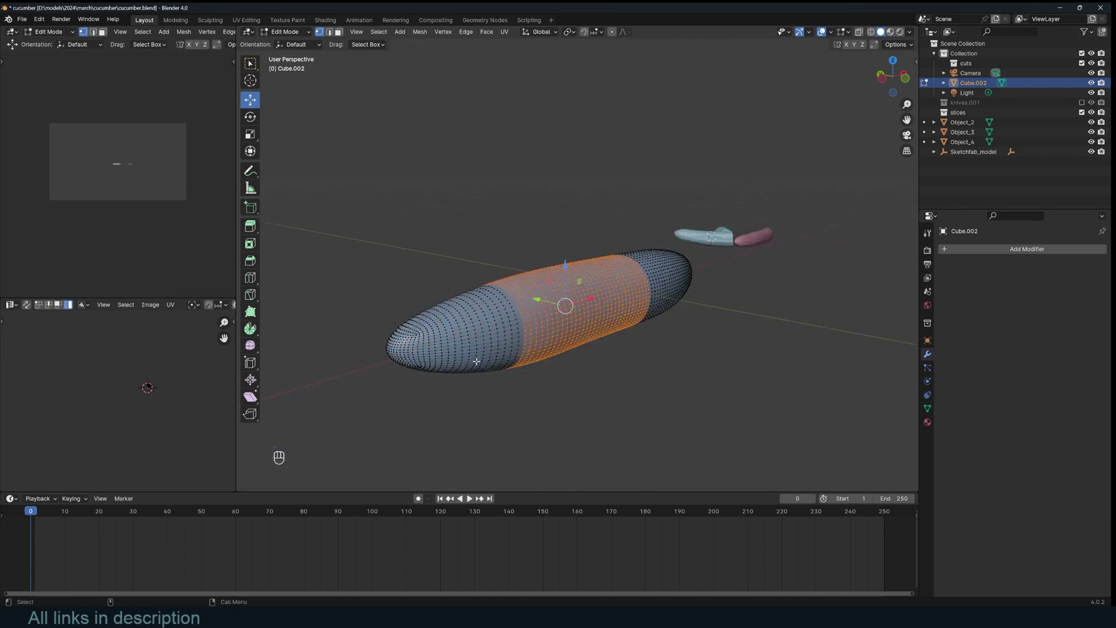
pyautogui.moveTo(477, 361); pyautogui.dragTo(506, 283, button='middle')
pyautogui.press('2')
pyautogui.keyDown('alt'); pyautogui.click(529, 145); pyautogui.keyUp('alt')
pyautogui.moveTo(608, 160); pyautogui.dragTo(579, 238, button='middle')
pyautogui.scroll(2, 421, 335)
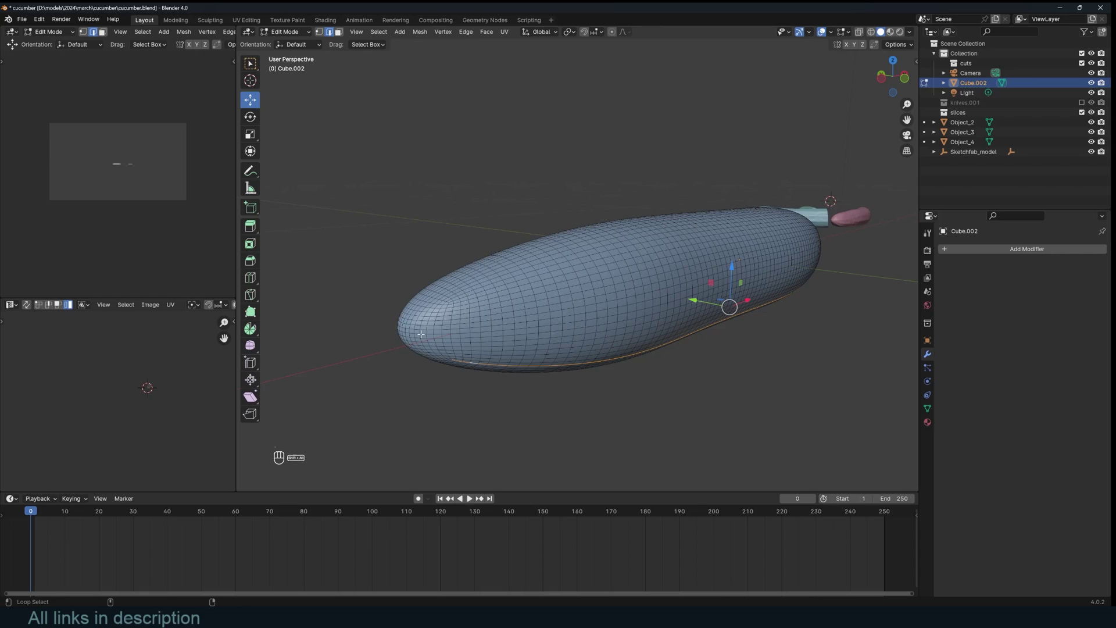
pyautogui.moveTo(421, 335); pyautogui.dragTo(317, 325, button='middle')
pyautogui.keyDown('alt'); pyautogui.keyDown('shift'); pyautogui.click(739, 349); pyautogui.keyUp('shift'); pyautogui.keyUp('alt')
pyautogui.moveTo(739, 348); pyautogui.dragTo(860, 343, button='middle')
pyautogui.keyDown('alt'); pyautogui.keyDown('shift'); pyautogui.click(572, 321); pyautogui.keyUp('shift'); pyautogui.keyUp('alt')
# Step: Select the whole cucumber mesh, unwrap it along the seams and frame the resulting UV islands
pyautogui.press('a')
pyautogui.press('u')
pyautogui.press('KP_Decimal')
pyautogui.scroll(4, 168, 388)
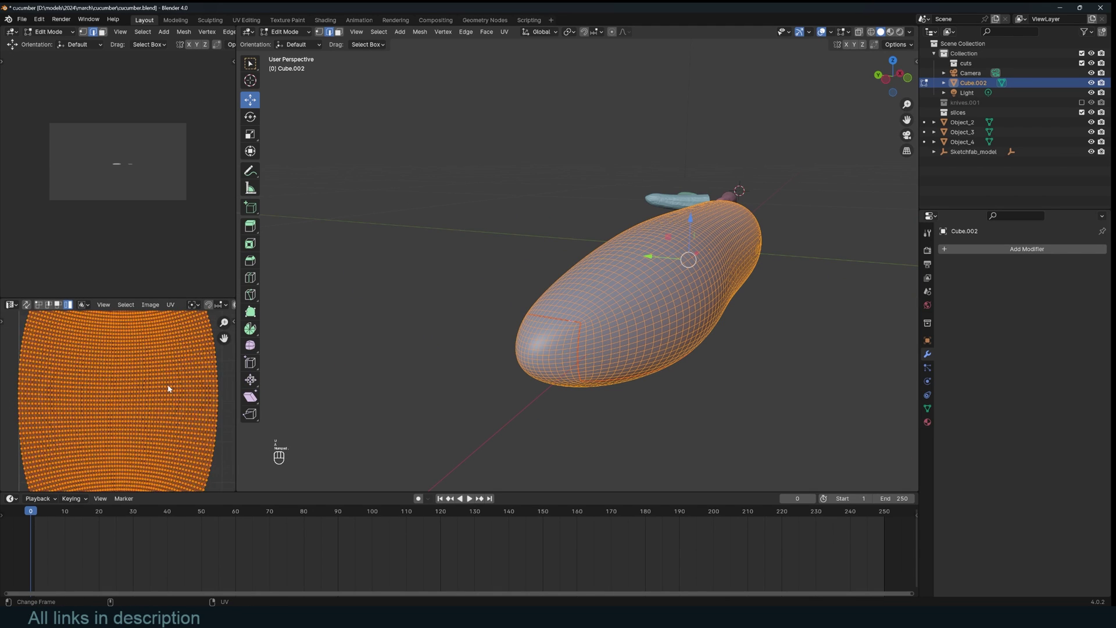
pyautogui.scroll(-3, 169, 388)
pyautogui.moveTo(168, 389); pyautogui.dragTo(195, 439, button='middle')
pyautogui.scroll(5, 184, 339)
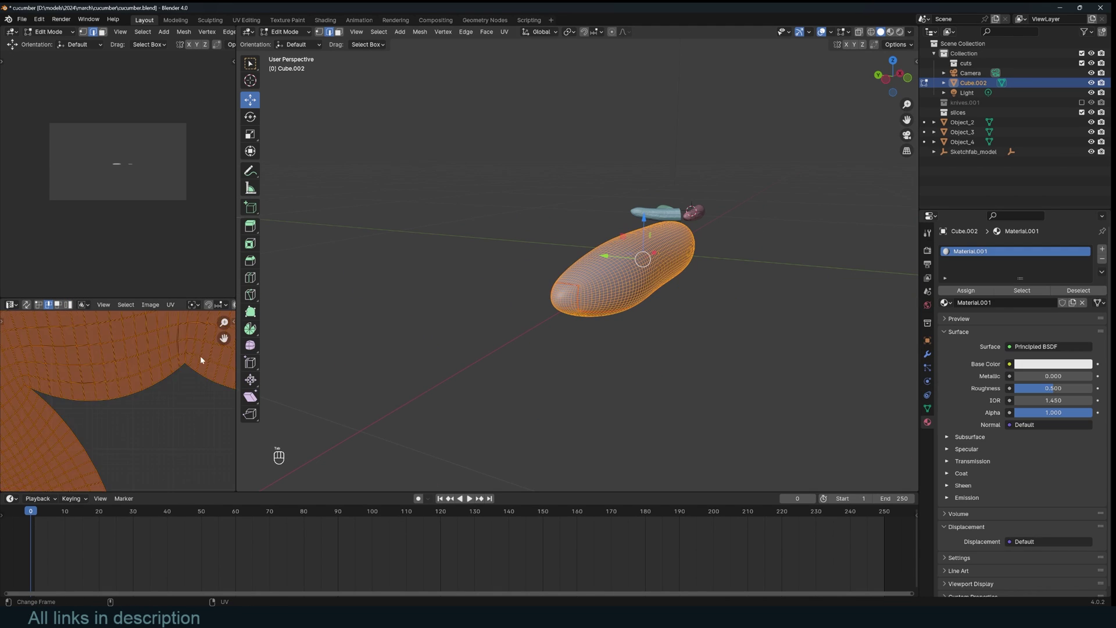
# Step: Assign the existing Cucumber material to the new mesh and reopen it for UV editing
pyautogui.scroll(-5, 192, 362)
pyautogui.press('Tab')
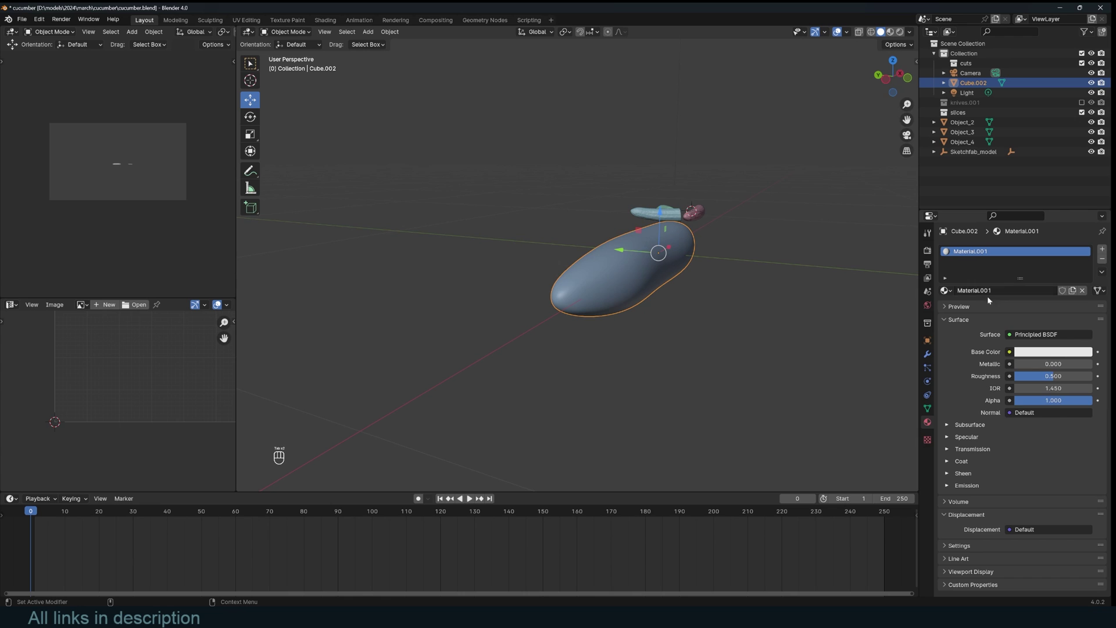
pyautogui.click(944, 292)
pyautogui.click(965, 316)
pyautogui.press('Tab')
pyautogui.press('Tab')
pyautogui.press('Tab')
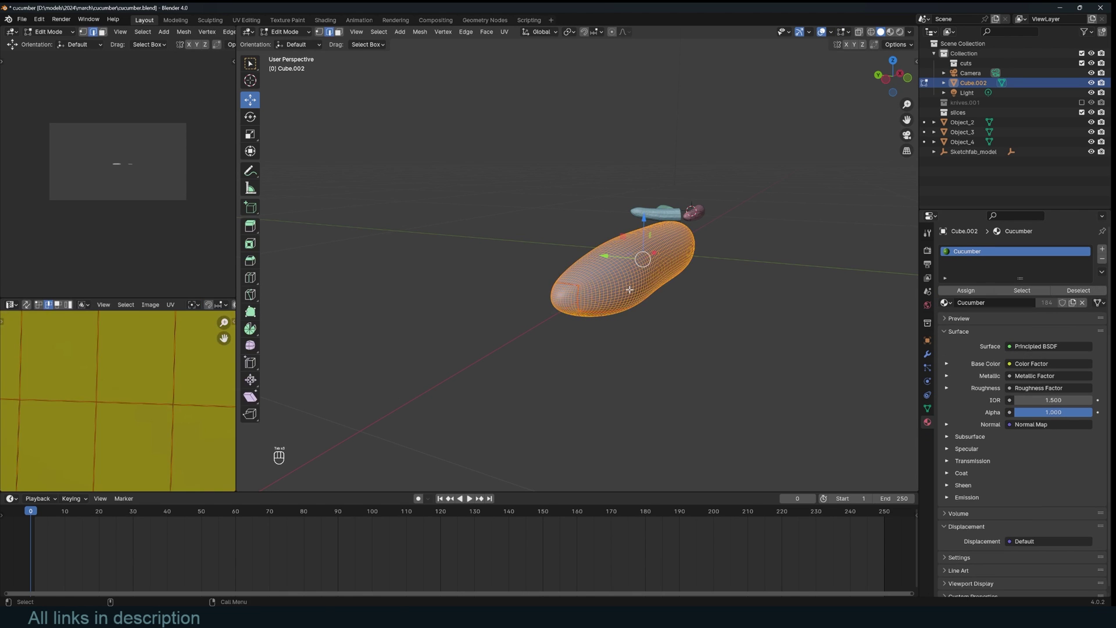
# Step: Scale and place the UV islands over the striped skin area of the cucumber texture, and check the result in Material Preview
pyautogui.scroll(-6, 105, 407)
pyautogui.press('s')
pyautogui.click(82, 408)
pyautogui.moveTo(82, 409); pyautogui.dragTo(138, 438, button='middle')
pyautogui.moveTo(697, 224)
pyautogui.mouseDown(button='middle')
pyautogui.moveTo(747, 207)
pyautogui.moveTo(721, 171)
pyautogui.moveTo(986, 260)
pyautogui.mouseUp(button='middle')
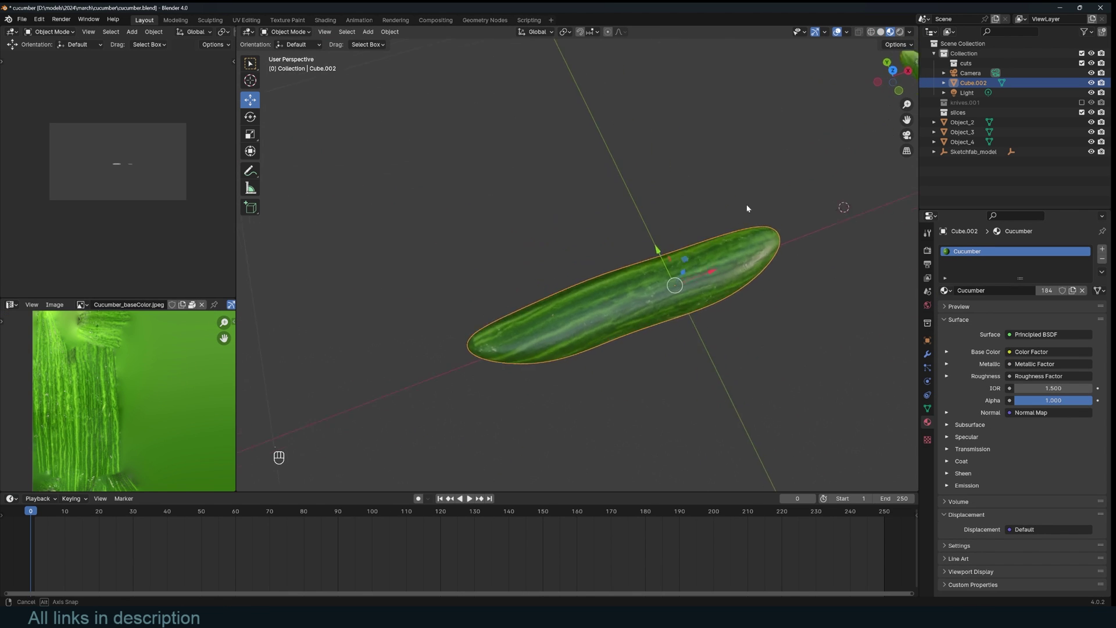
# Step: Add a second material slot to the cucumber with a new material named Inside
pyautogui.click(1102, 249)
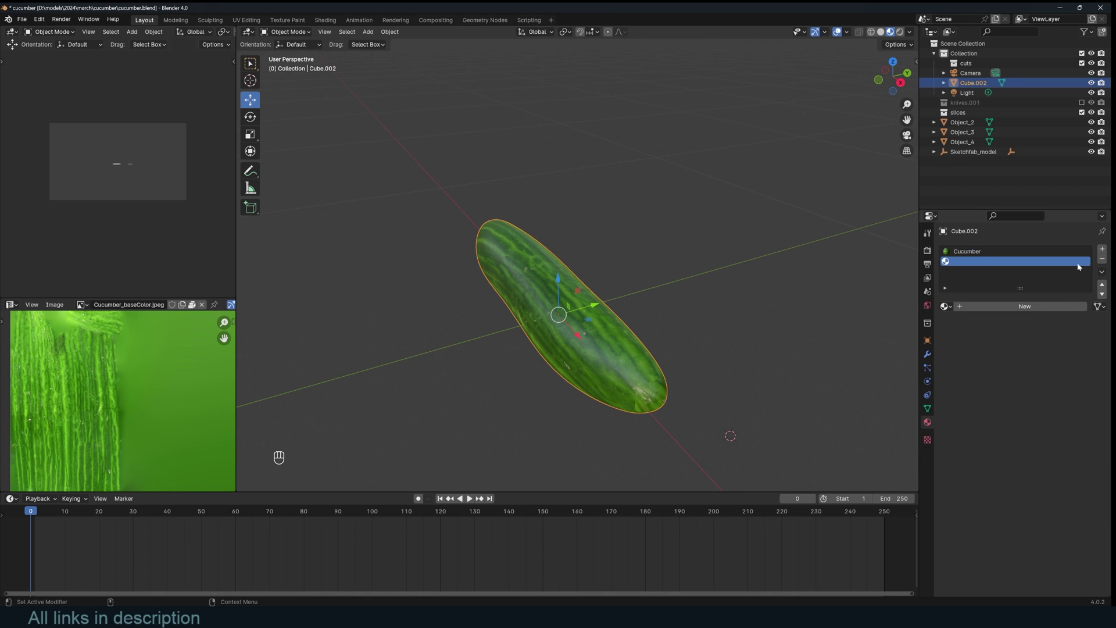
pyautogui.click(1020, 309)
pyautogui.doubleClick(1020, 308)
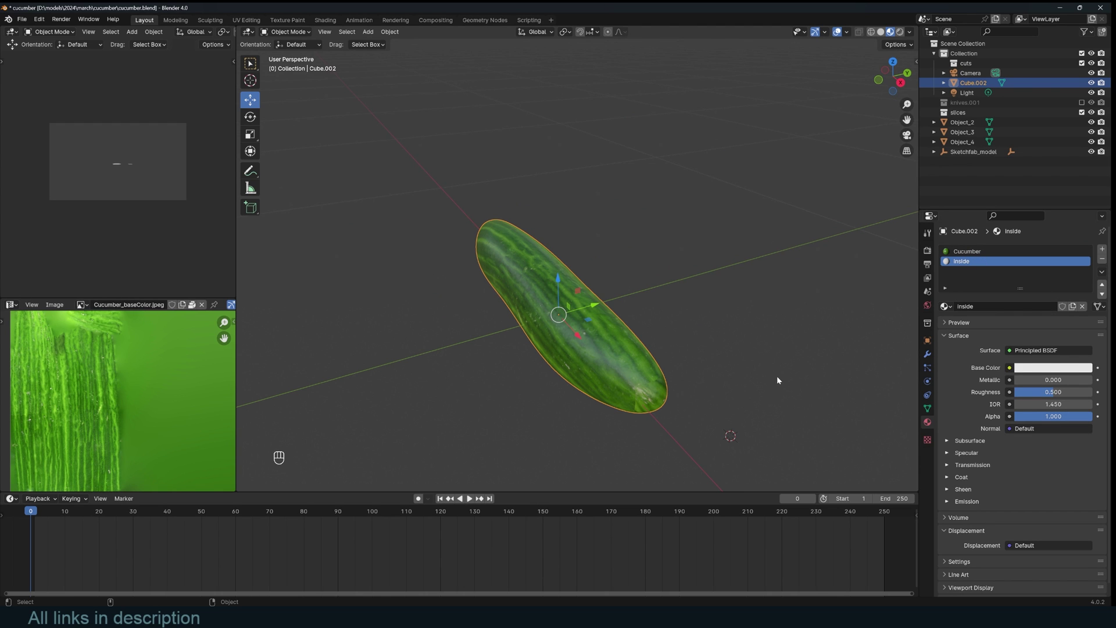
# Step: Open the cucumber mesh for editing in the top view with Solid shading
pyautogui.press('KP_7')
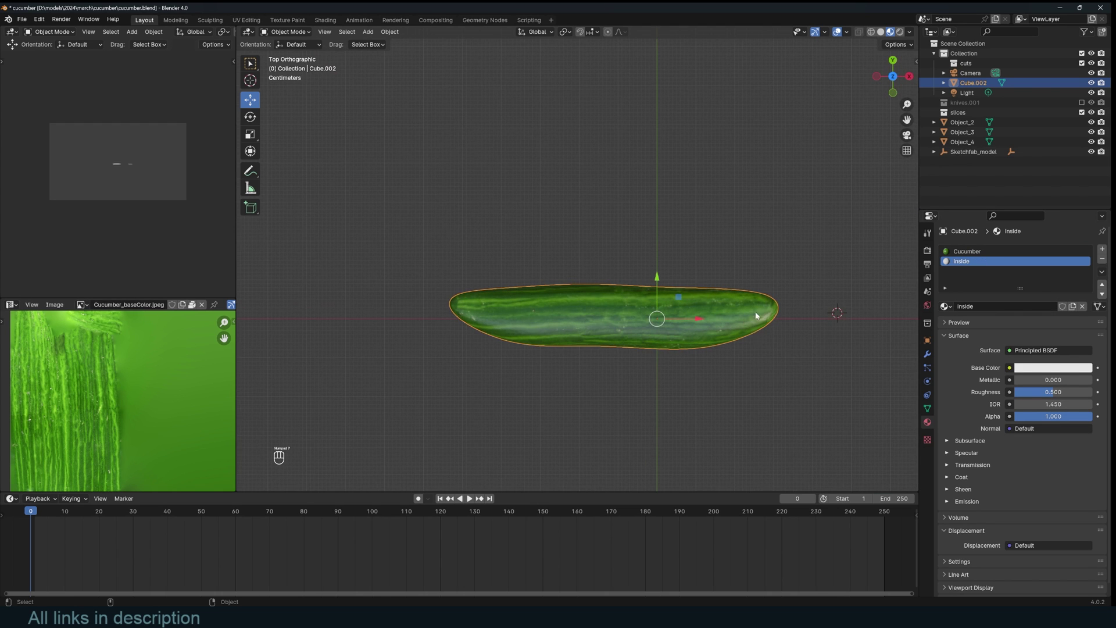
pyautogui.scroll(2, 731, 274)
pyautogui.scroll(-3, 698, 244)
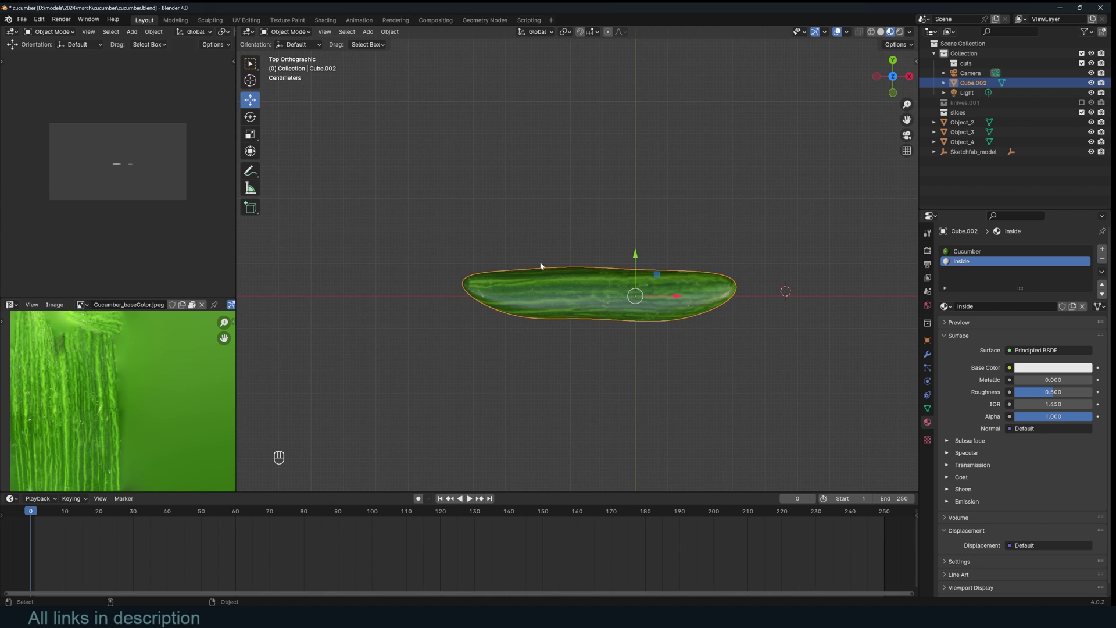
pyautogui.scroll(3, 576, 262)
pyautogui.press('Tab')
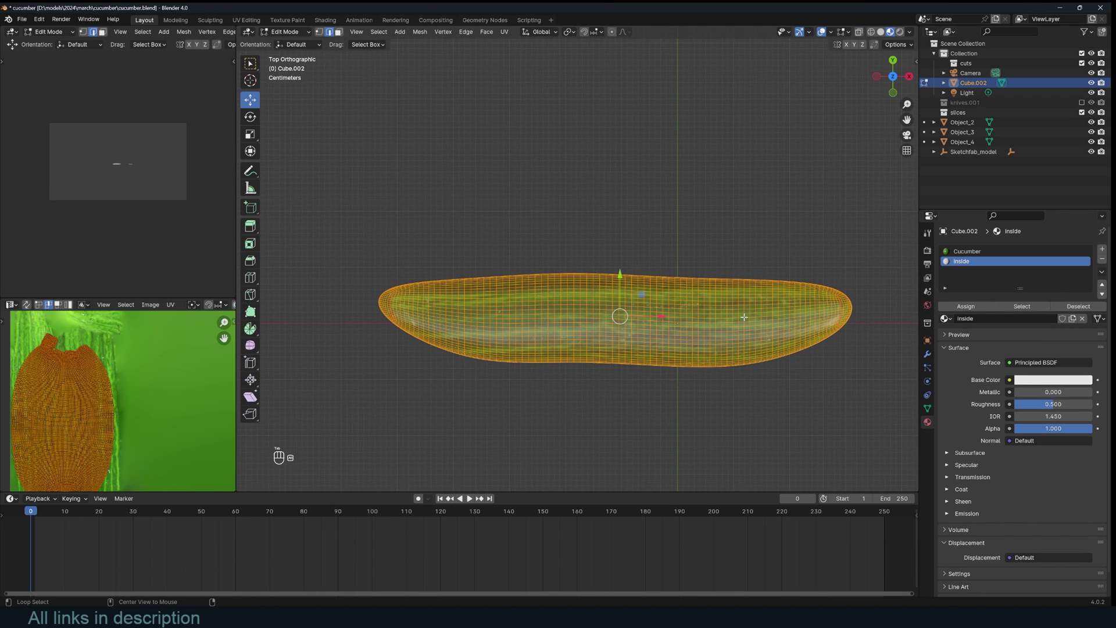
pyautogui.scroll(2, 750, 308)
pyautogui.moveTo(750, 302)
pyautogui.keyDown('shift'); pyautogui.mouseDown(button='middle')
pyautogui.moveTo(733, 321)
pyautogui.moveTo(701, 317)
pyautogui.mouseUp(button='middle'); pyautogui.keyUp('shift')
pyautogui.press('z')
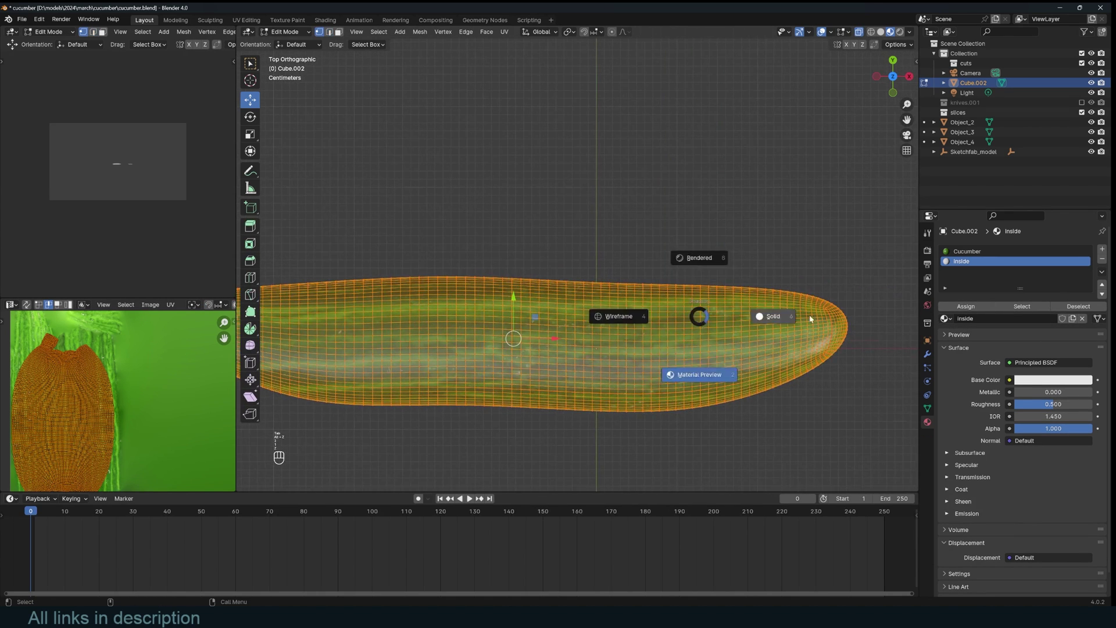
pyautogui.click(779, 317)
# Step: Select edge loops at irregular intervals along the whole cucumber and rip the mesh along them without moving the edges
pyautogui.press('2')
pyautogui.scroll(3, 756, 320)
pyautogui.keyDown('alt'); pyautogui.click(778, 313); pyautogui.keyUp('alt')
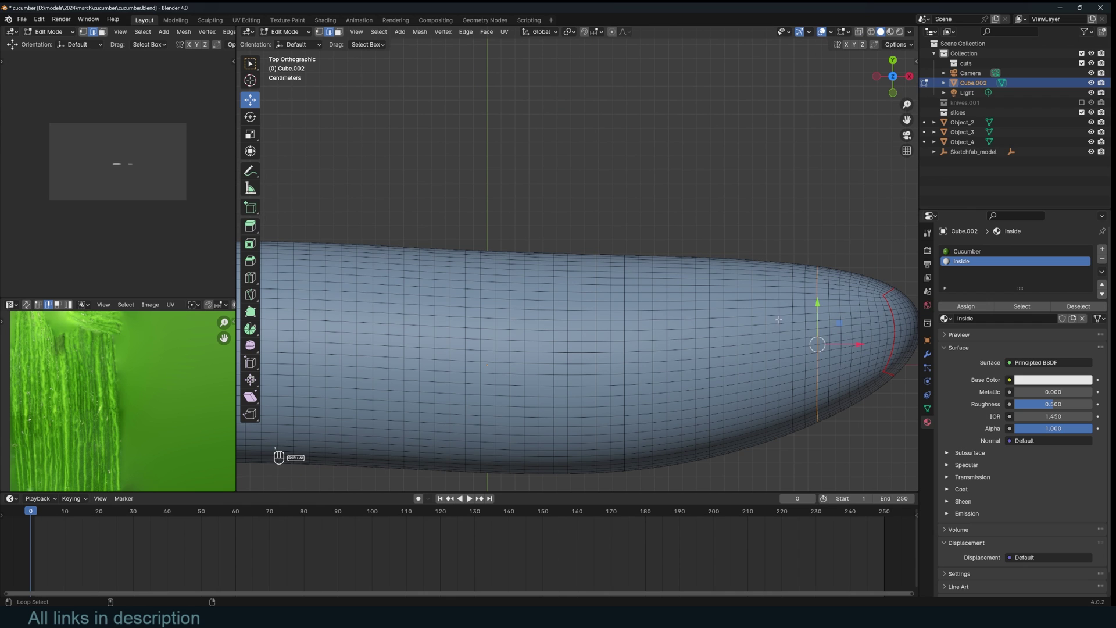
pyautogui.keyDown('alt'); pyautogui.keyDown('shift'); pyautogui.click(668, 327); pyautogui.keyUp('shift'); pyautogui.keyUp('alt')
pyautogui.keyDown('alt'); pyautogui.keyDown('shift'); pyautogui.click(625, 326); pyautogui.keyUp('shift'); pyautogui.keyUp('alt')
pyautogui.keyDown('shift'); pyautogui.moveTo(624, 326); pyautogui.dragTo(683, 326, button='middle'); pyautogui.keyUp('shift')
pyautogui.keyDown('alt'); pyautogui.keyDown('shift'); pyautogui.click(633, 325); pyautogui.keyUp('shift'); pyautogui.keyUp('alt')
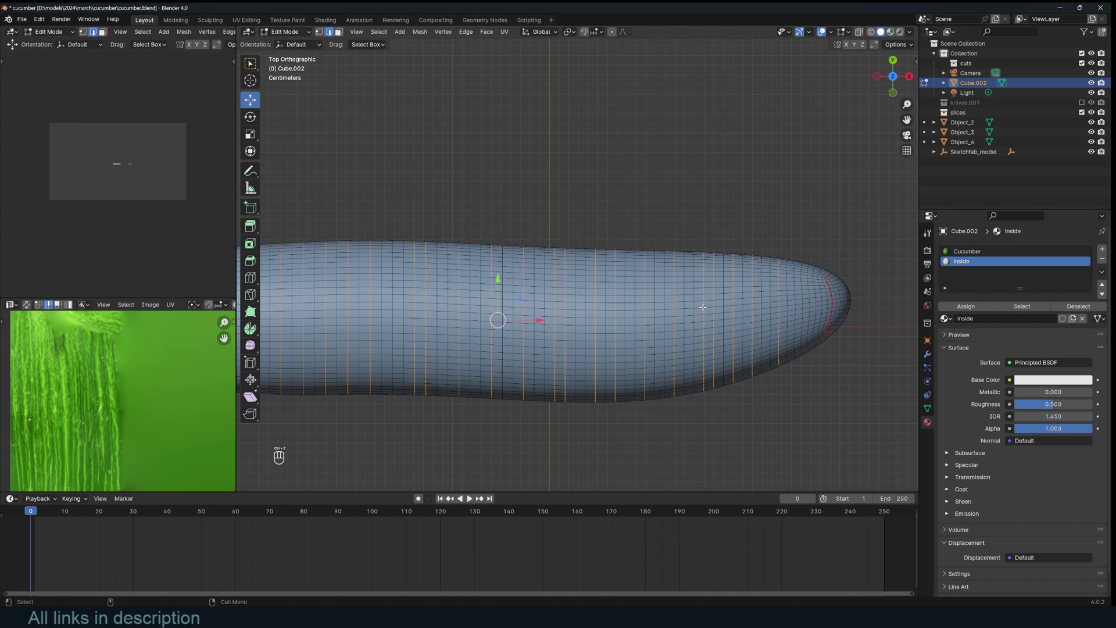
pyautogui.press('v')
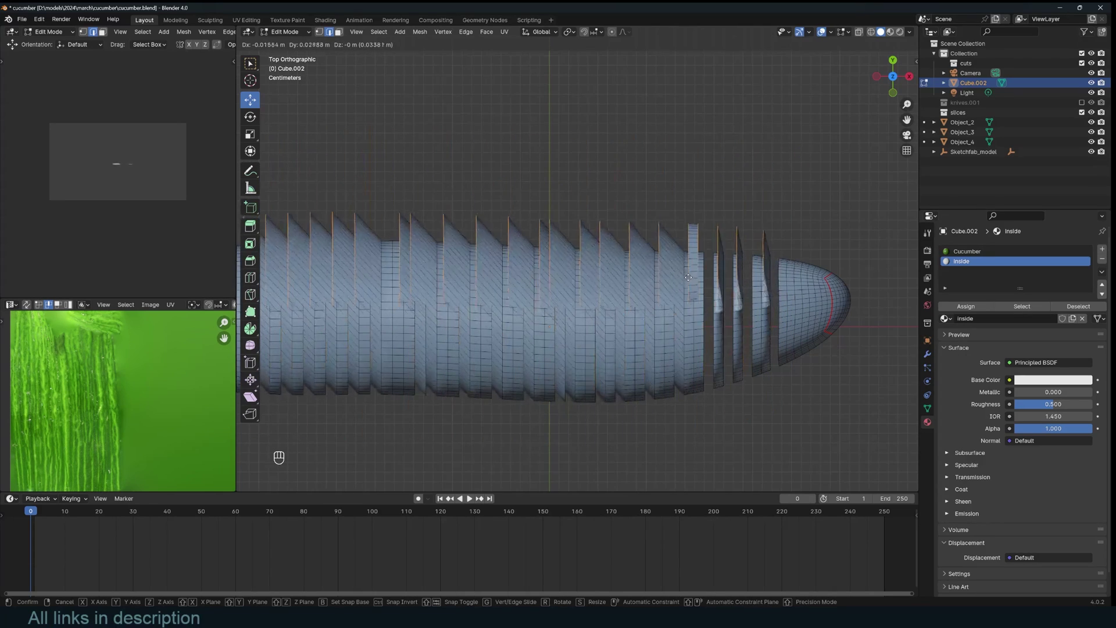
pyautogui.rightClick(689, 277)
# Step: Examine the ripped edges up close by selecting one face and the geometry linked to it
pyautogui.scroll(2, 665, 292)
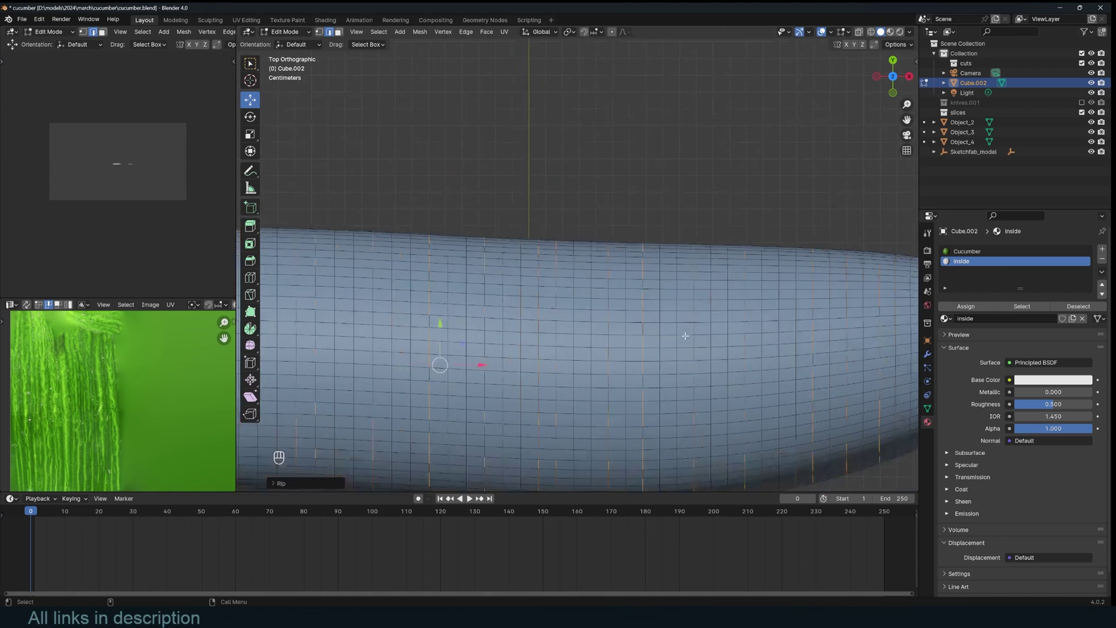
pyautogui.scroll(-4, 680, 314)
pyautogui.scroll(7, 640, 308)
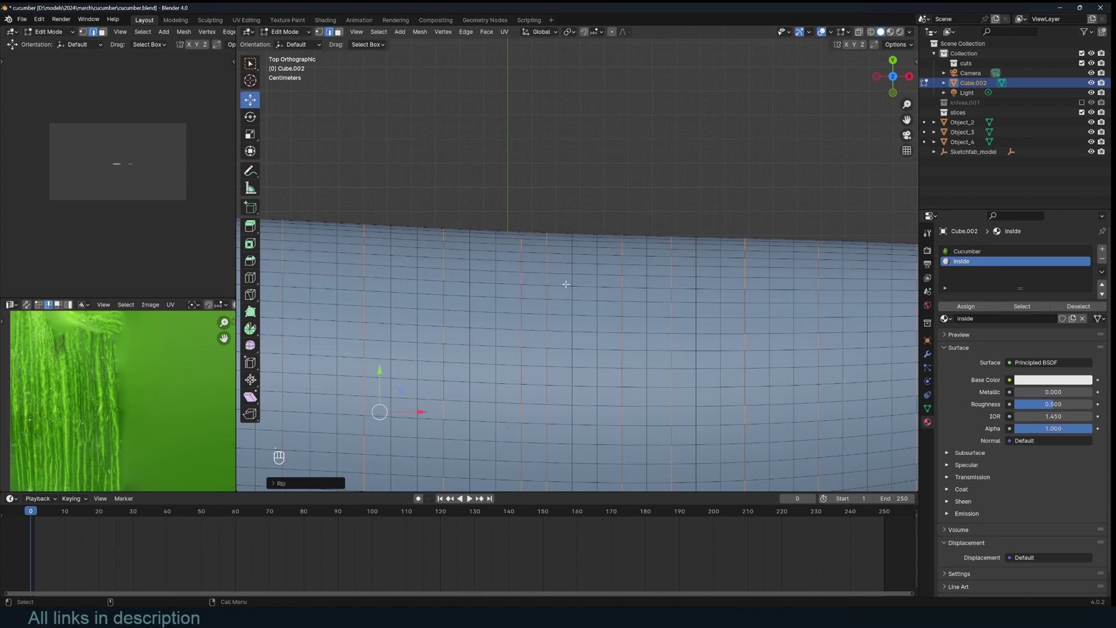
pyautogui.click(566, 283)
pyautogui.click(565, 279)
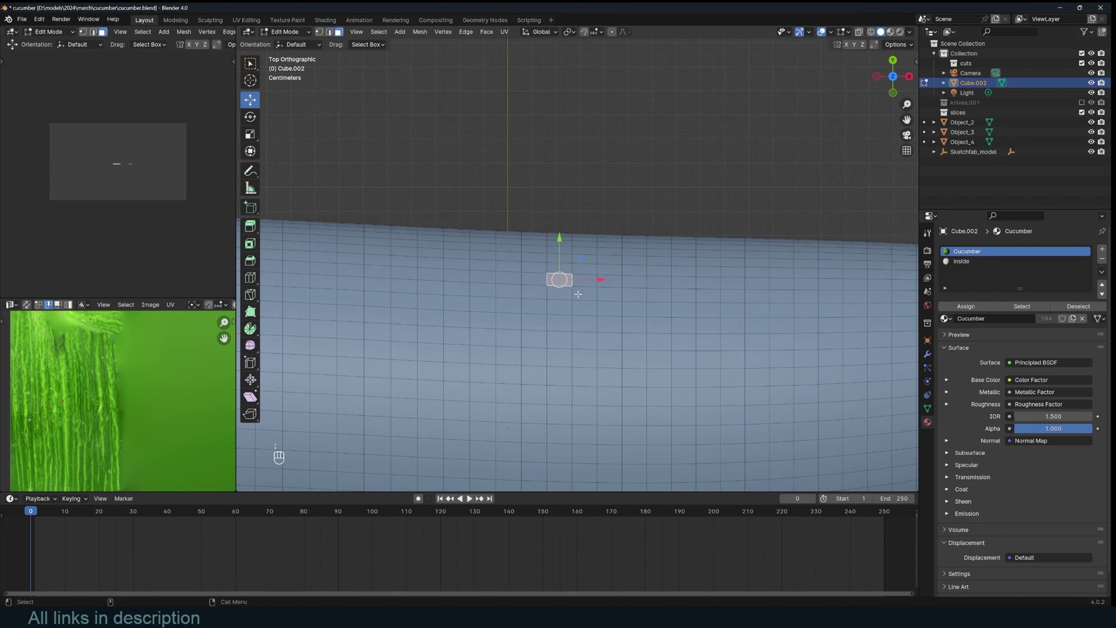
pyautogui.hotkey('ctrl', 'l')
pyautogui.scroll(-3, 648, 290)
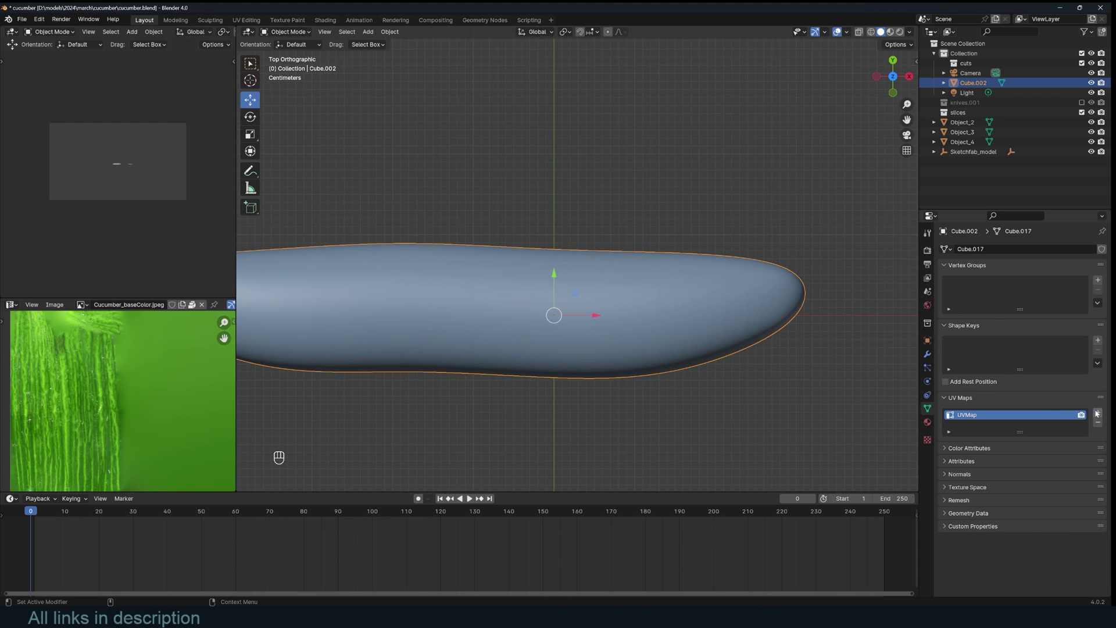
# Step: Add a second UV map named slices to the cucumber and reopen its mesh for editing
pyautogui.click(1098, 414)
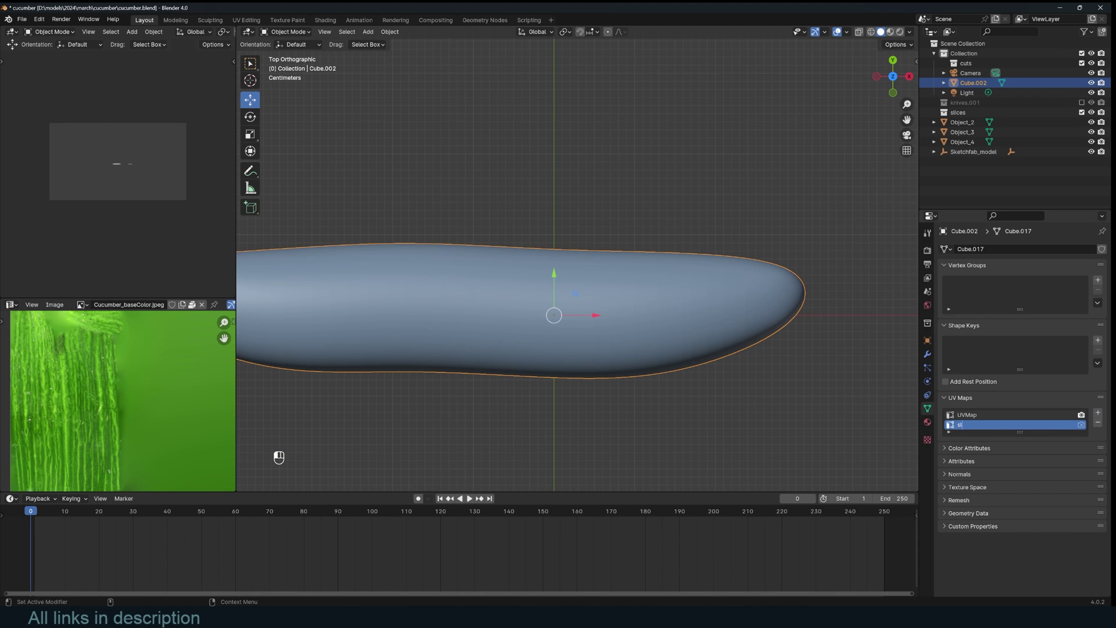
pyautogui.press('Tab')
pyautogui.scroll(-1, 673, 292)
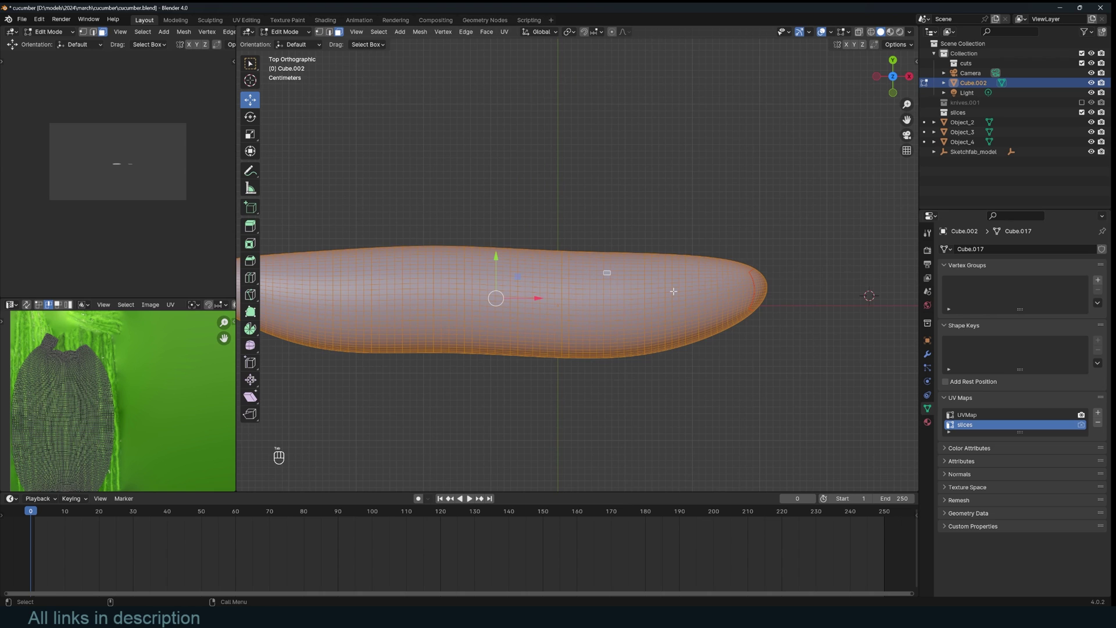
pyautogui.scroll(-1, 673, 292)
# Step: Clear all seams on the cucumber and unwrap the whole mesh into the slices UV map
pyautogui.hotkey('ctrl', 'e')
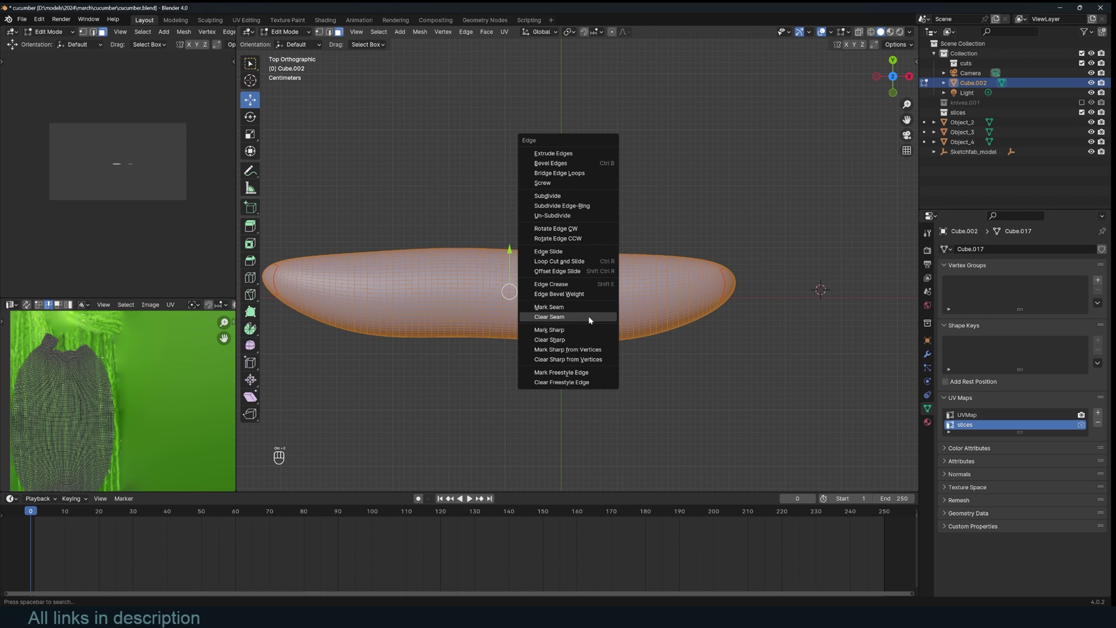
pyautogui.click(589, 315)
pyautogui.press('u')
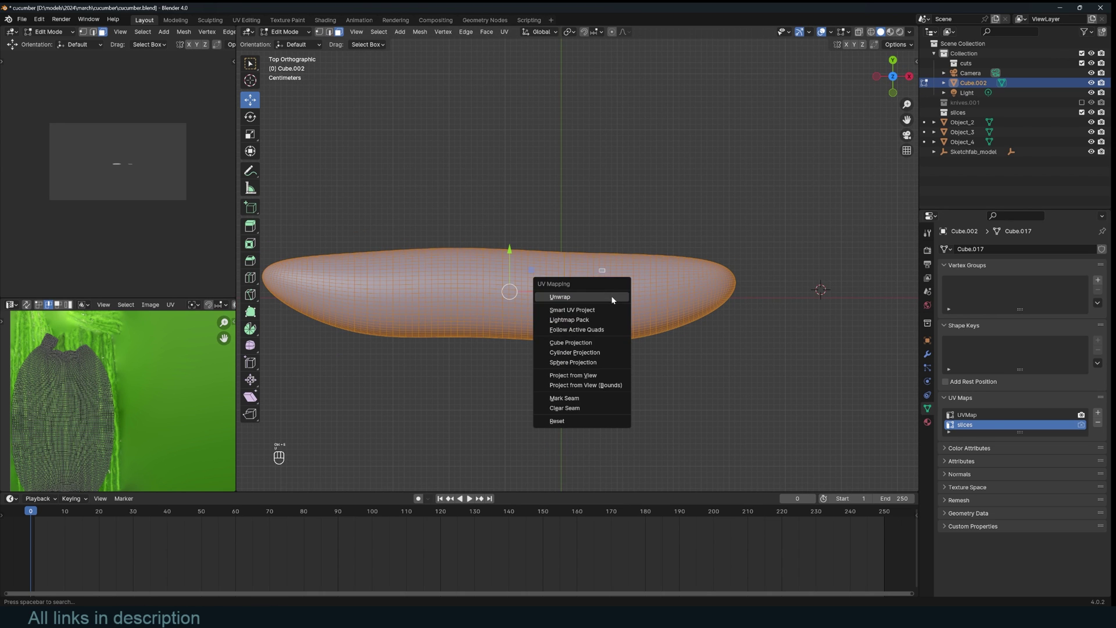
pyautogui.click(611, 295)
pyautogui.scroll(-4, 134, 398)
pyautogui.scroll(4, 134, 397)
pyautogui.scroll(5, 580, 235)
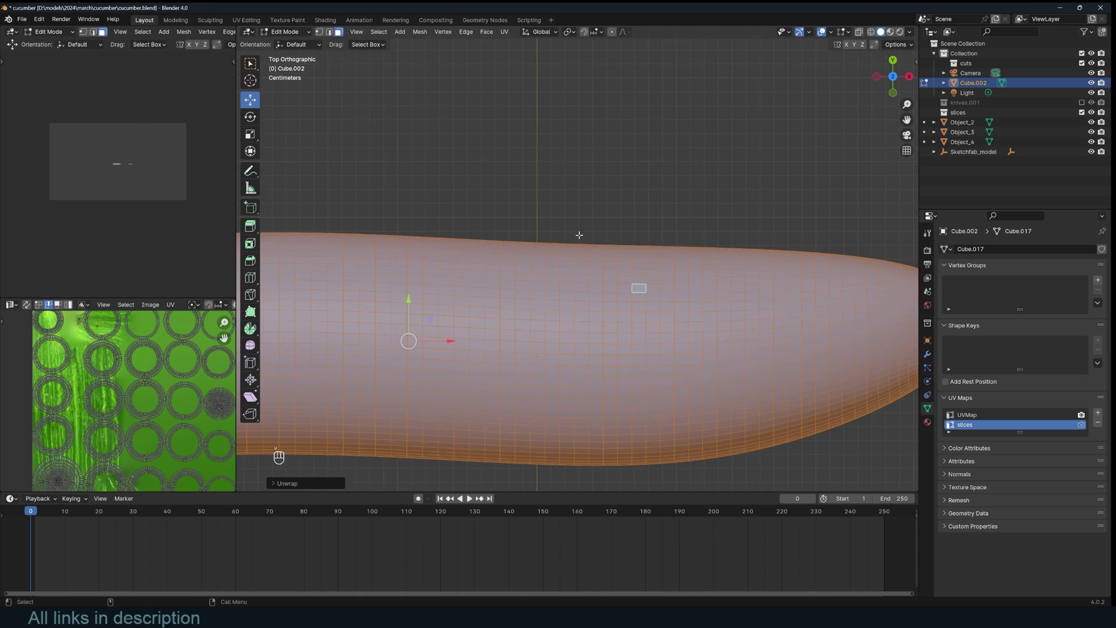
pyautogui.scroll(-4, 588, 283)
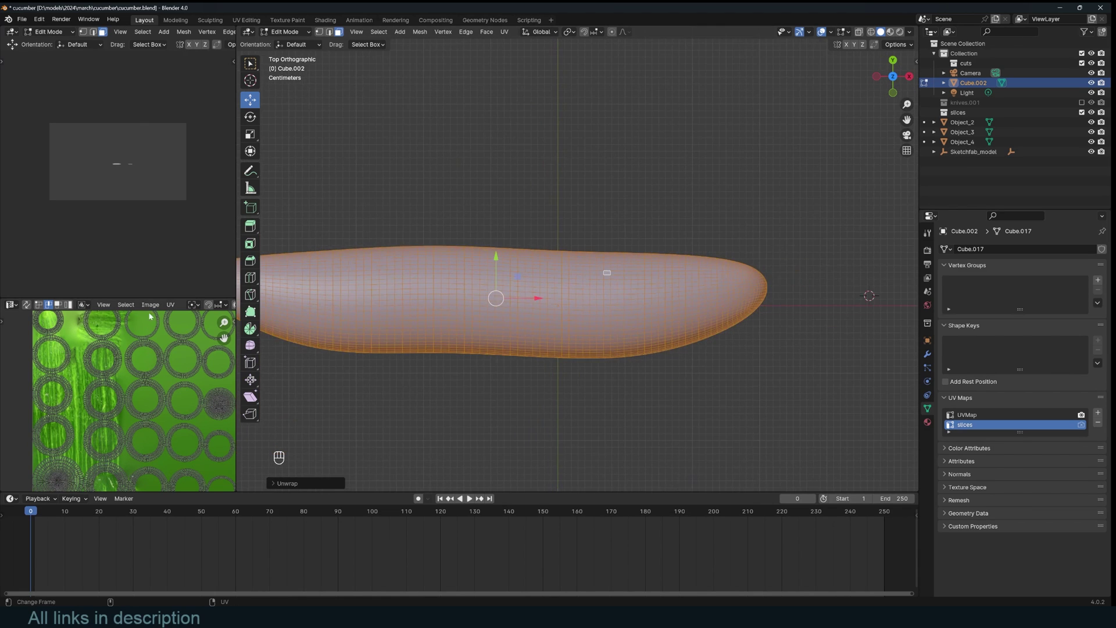
pyautogui.scroll(3, 142, 417)
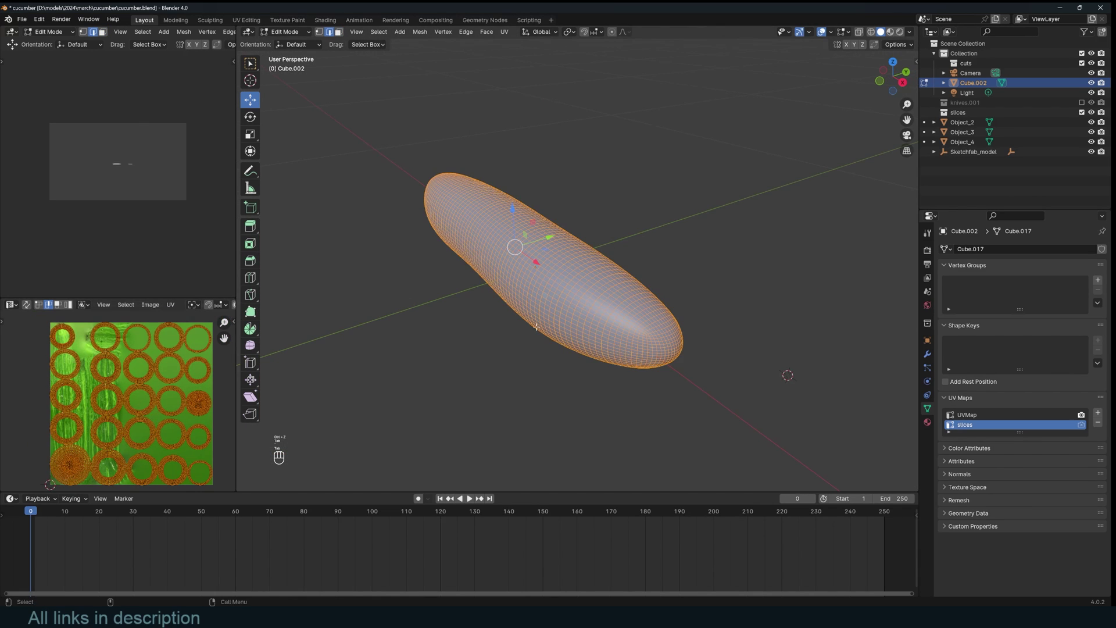
# Step: Try to fill the open ends of all the cucumber segments with faces and inspect the surface
pyautogui.moveTo(536, 327); pyautogui.dragTo(610, 288, button='middle')
pyautogui.press('f')
pyautogui.press('Tab')
pyautogui.press('Tab')
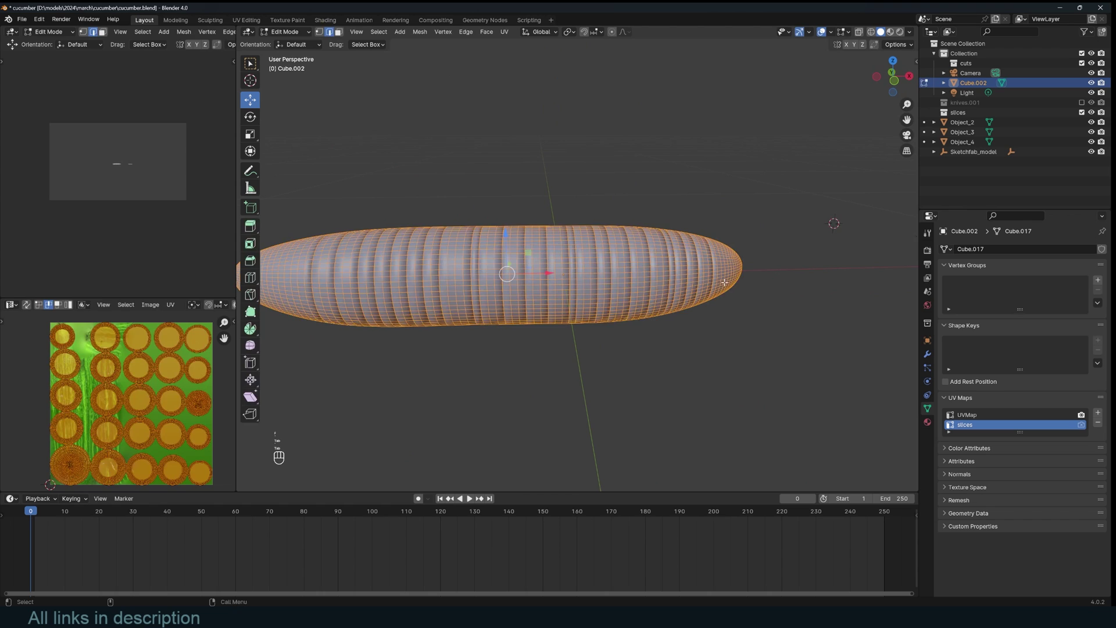
pyautogui.press('Tab')
pyautogui.press('Tab')
pyautogui.press('3')
pyautogui.click(726, 272)
# Step: Undo the face fill on the cucumber segments
pyautogui.hotkey('ctrl', 'z')
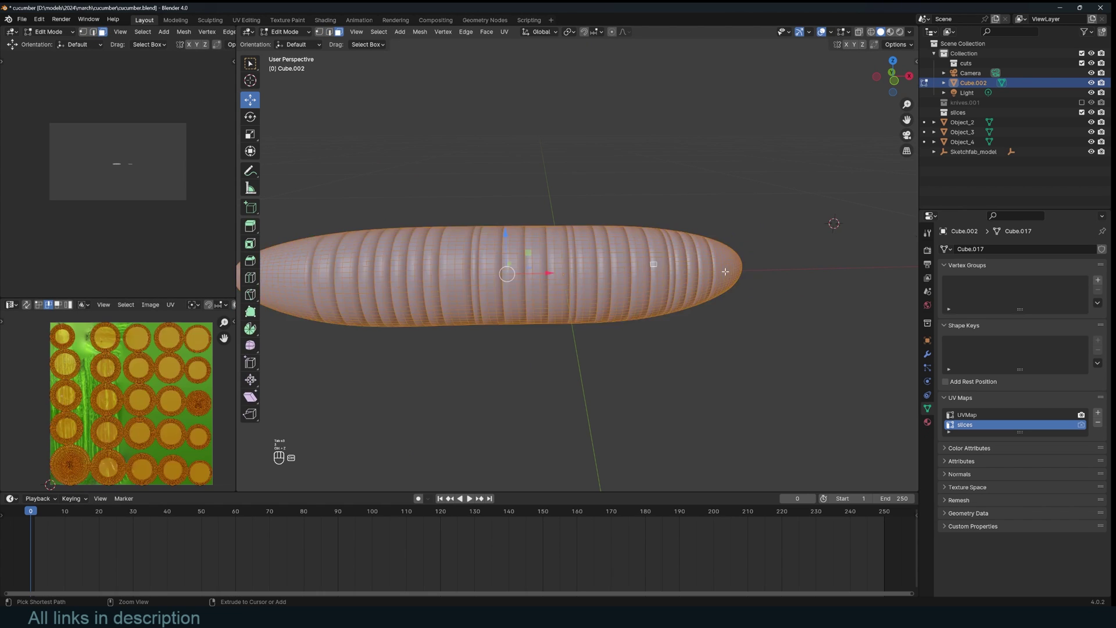
pyautogui.hotkey('ctrl', 'z')
pyautogui.hotkey('ctrl', 'z')
pyautogui.hotkey('ctrl', 'z')
pyautogui.hotkey('ctrl', 'z')
pyautogui.hotkey('ctrl', 'z')
pyautogui.hotkey('ctrl', 'z')
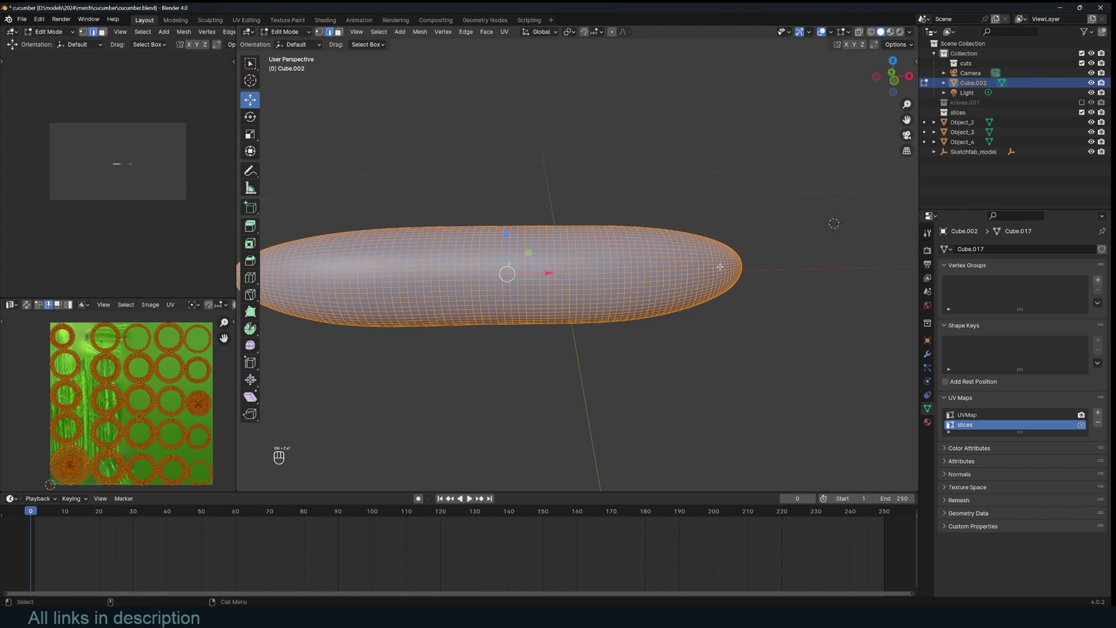
# Step: Check that a segment near the cucumber's tip is detached by selecting its linked geometry and test-moving it, then cancel the move
pyautogui.click(696, 259)
pyautogui.hotkey('ctrl', 'l')
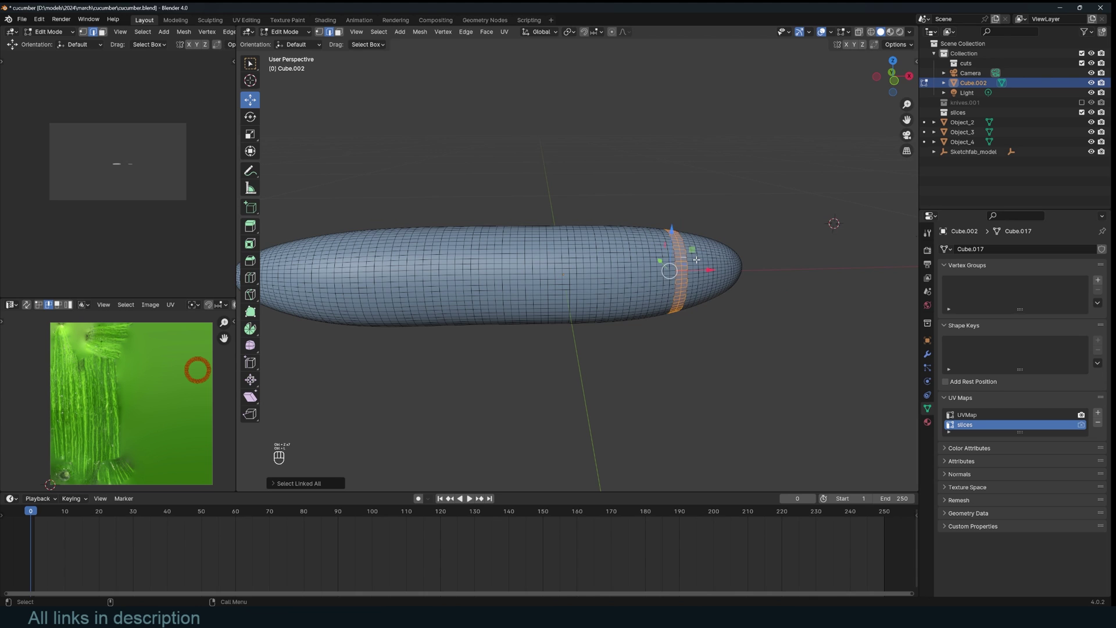
pyautogui.press('g')
pyautogui.rightClick(785, 156)
# Step: Select the entire mesh, fill the open ends of every segment with faces, and clear the selection
pyautogui.press('a')
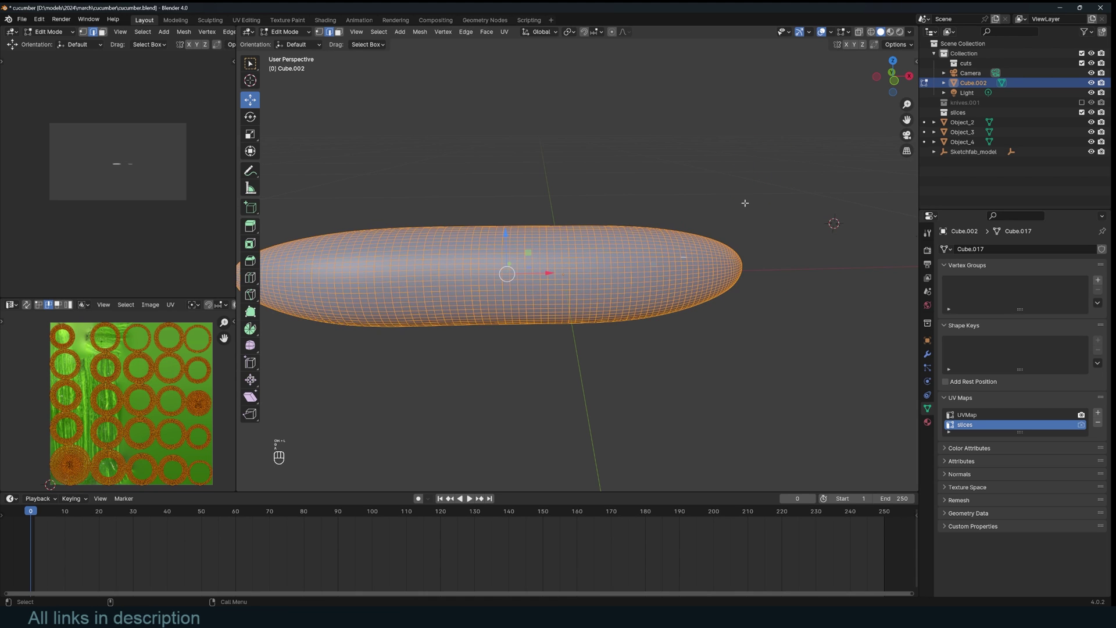
pyautogui.press('f')
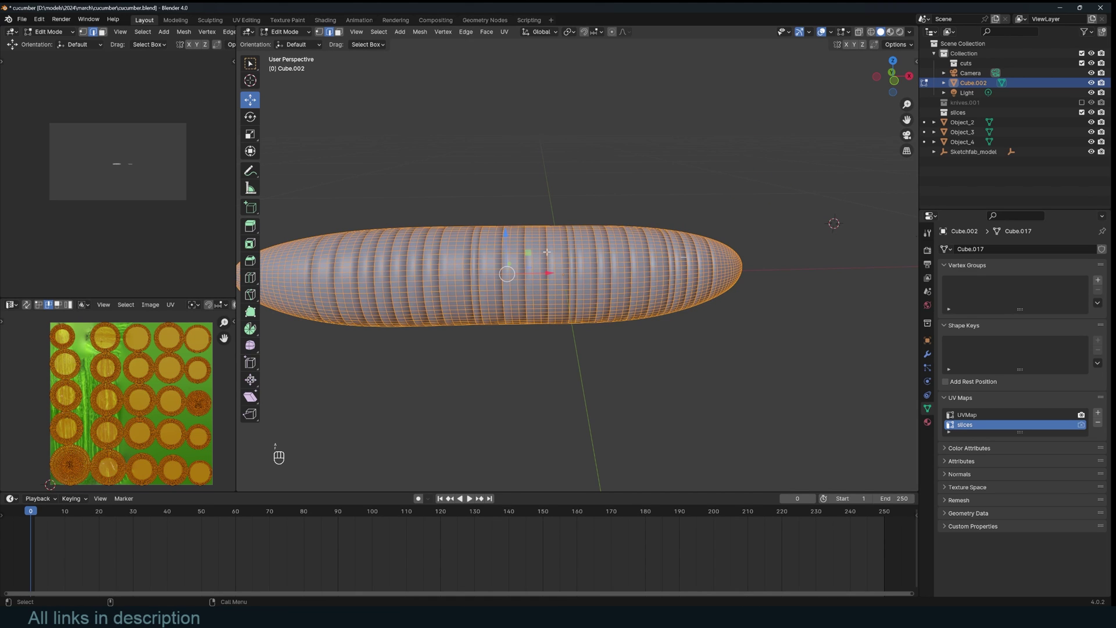
pyautogui.hotkey('alt', 'a')
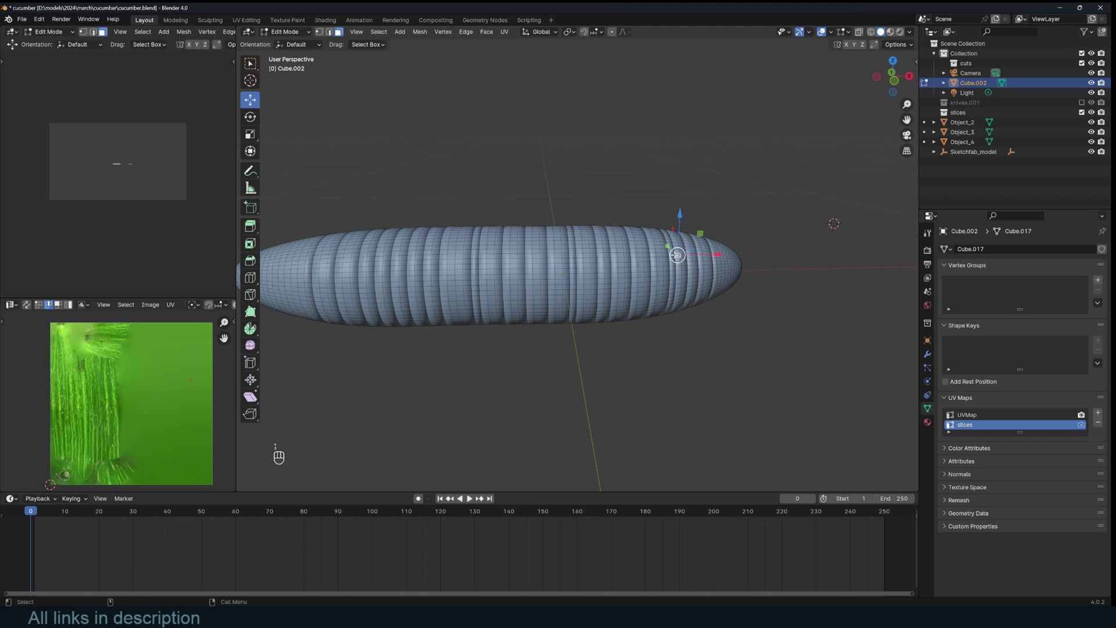
# Step: Test-move one capped segment out of the cucumber to inspect its filled ends, and cancel the move
pyautogui.press('l')
pyautogui.press('g')
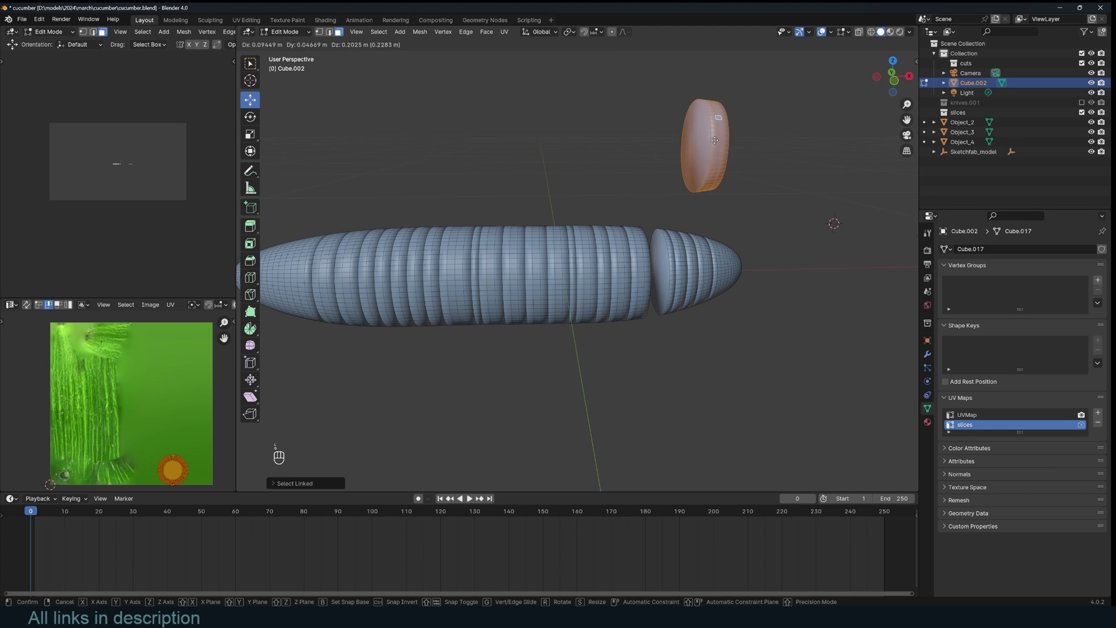
pyautogui.rightClick(674, 157)
# Step: Select all of the cucumber's geometry and apply Shade Auto Smooth to the object
pyautogui.press('a')
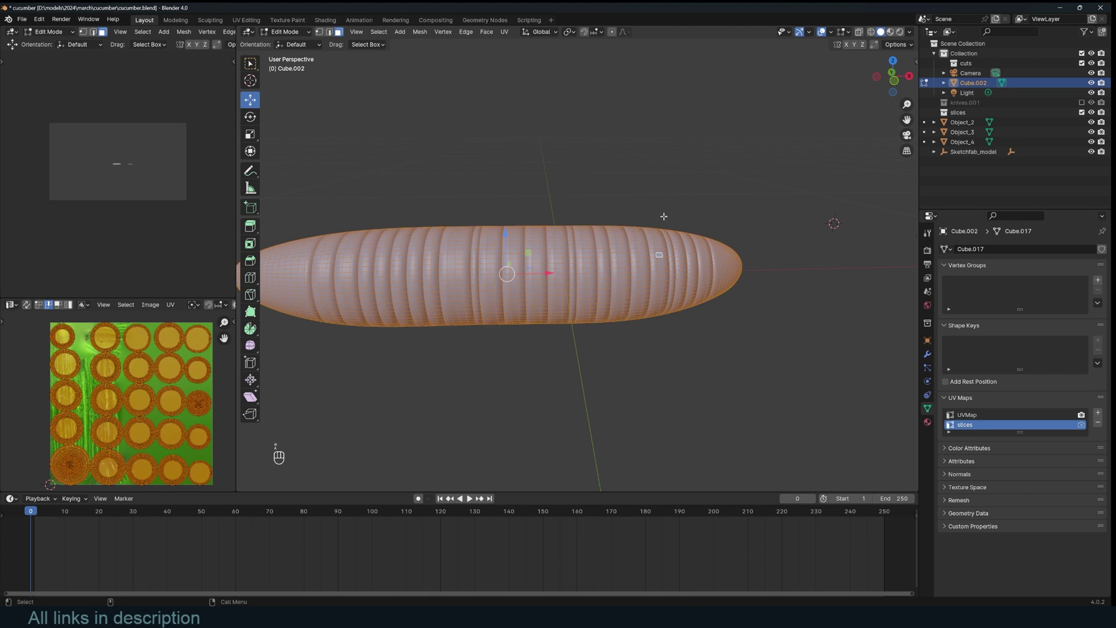
pyautogui.press('Tab')
pyautogui.scroll(4, 591, 254)
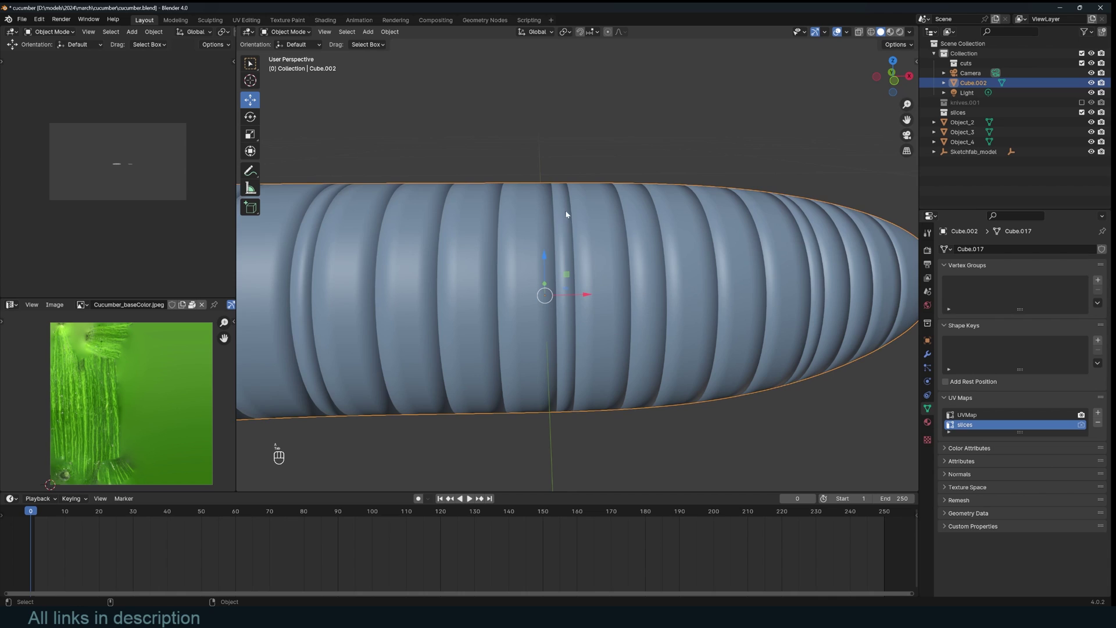
pyautogui.scroll(-5, 602, 245)
pyautogui.rightClick(598, 247)
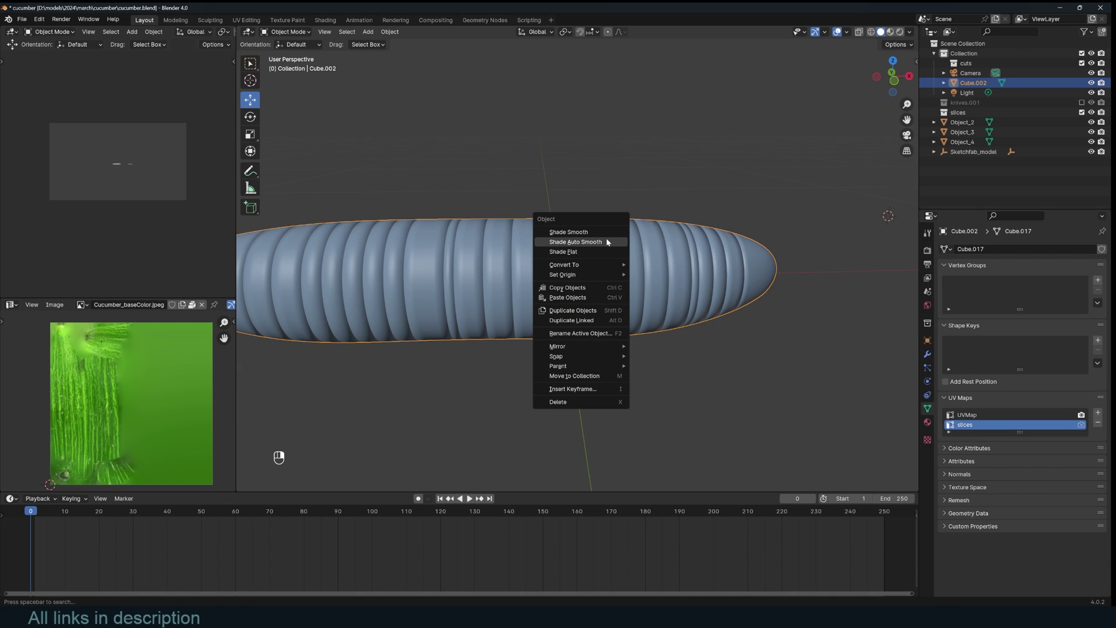
pyautogui.click(607, 242)
pyautogui.scroll(-4, 636, 264)
pyautogui.moveTo(638, 267); pyautogui.dragTo(605, 277, button='middle')
# Step: Separate the cucumber mesh by loose parts into individual slice objects and return to Object Mode
pyautogui.press('Tab')
pyautogui.press('Tab')
pyautogui.press('Tab')
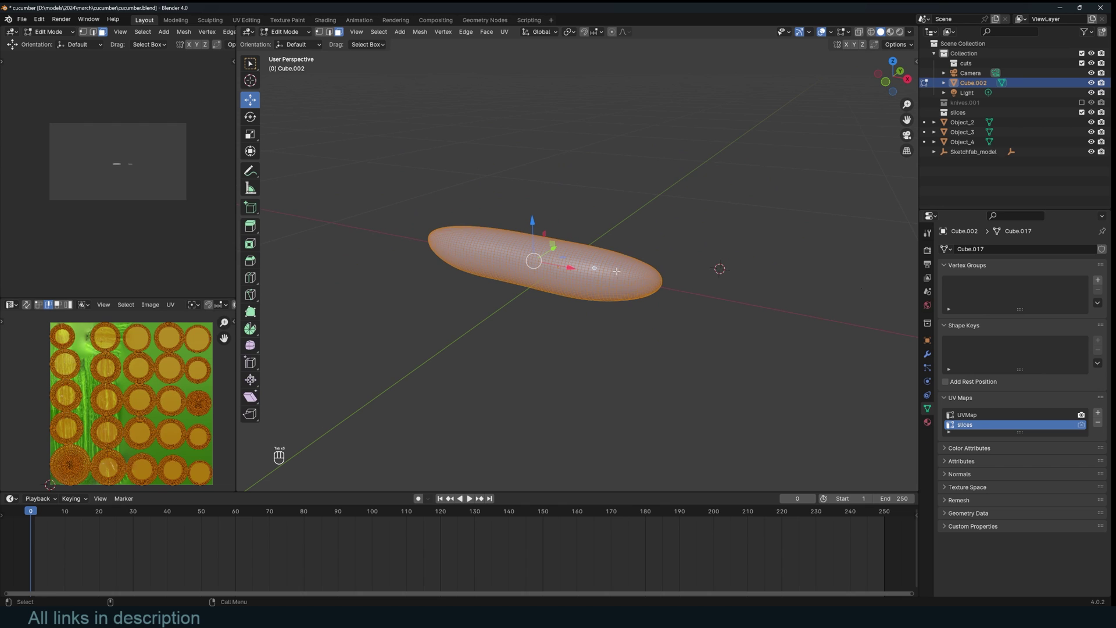
pyautogui.press('p')
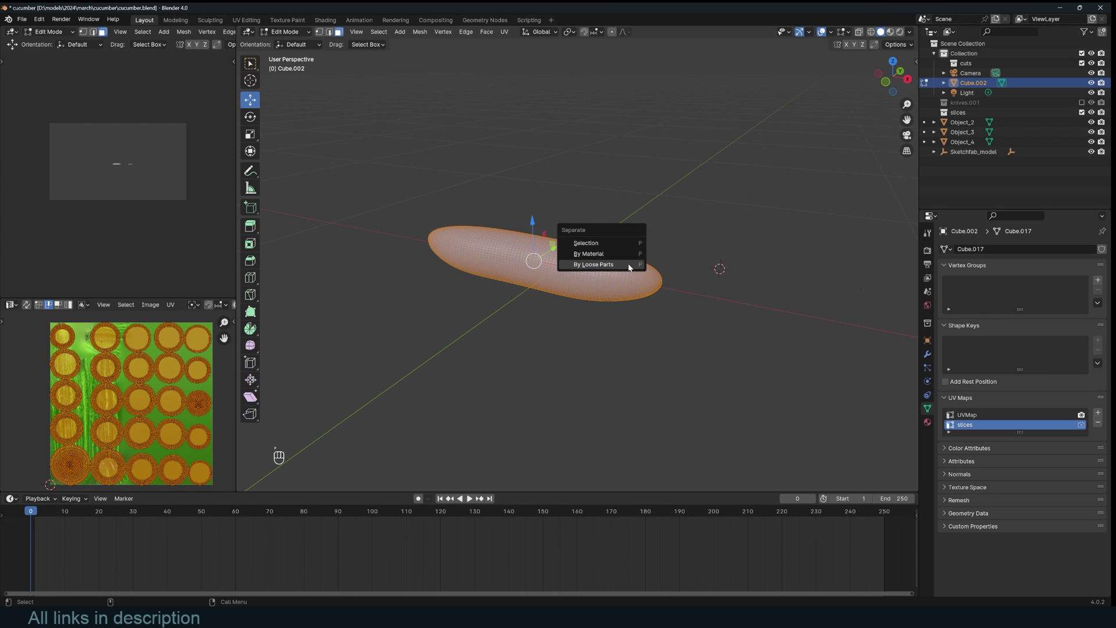
pyautogui.click(628, 265)
pyautogui.press('Tab')
# Step: Set the origin of every slice object to its own geometry
pyautogui.moveTo(614, 285); pyautogui.dragTo(587, 276, button='middle')
pyautogui.scroll(1, 608, 284)
pyautogui.rightClick(608, 284)
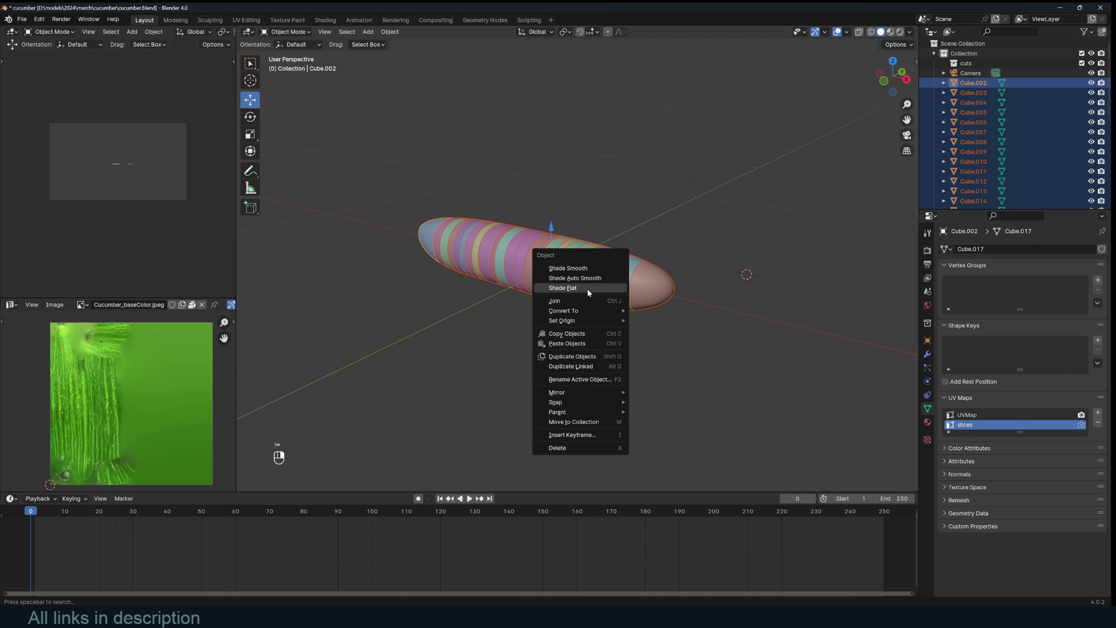
pyautogui.moveTo(584, 321)
pyautogui.click(688, 331)
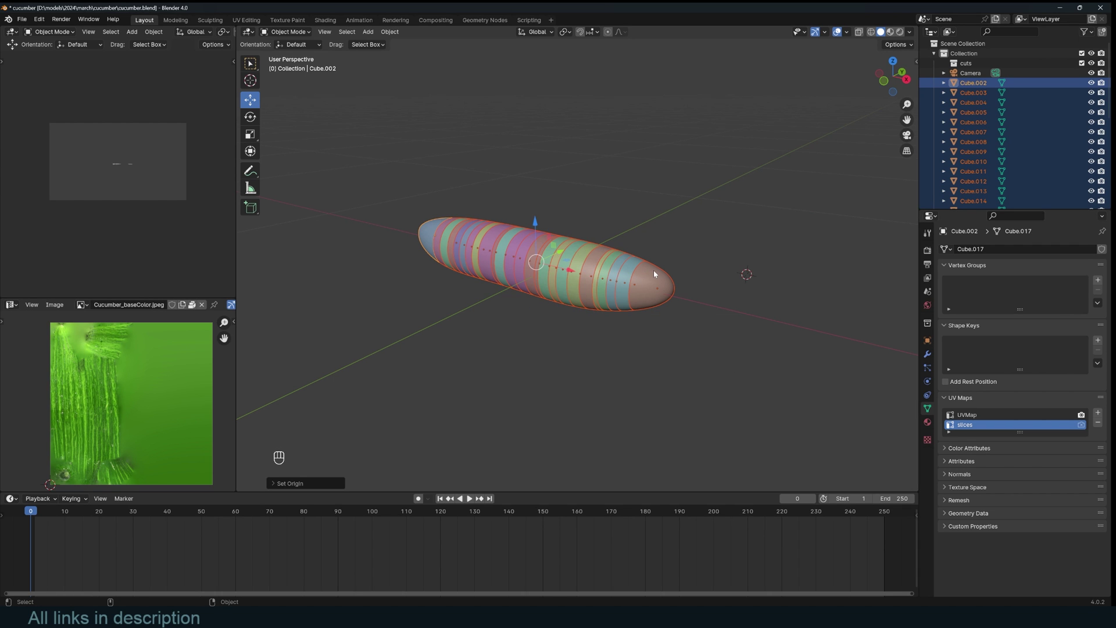
# Step: Raise all the slices about 0.09 m along the Z axis in the front view
pyautogui.press('KP_1')
pyautogui.press('g')
pyautogui.press('z')
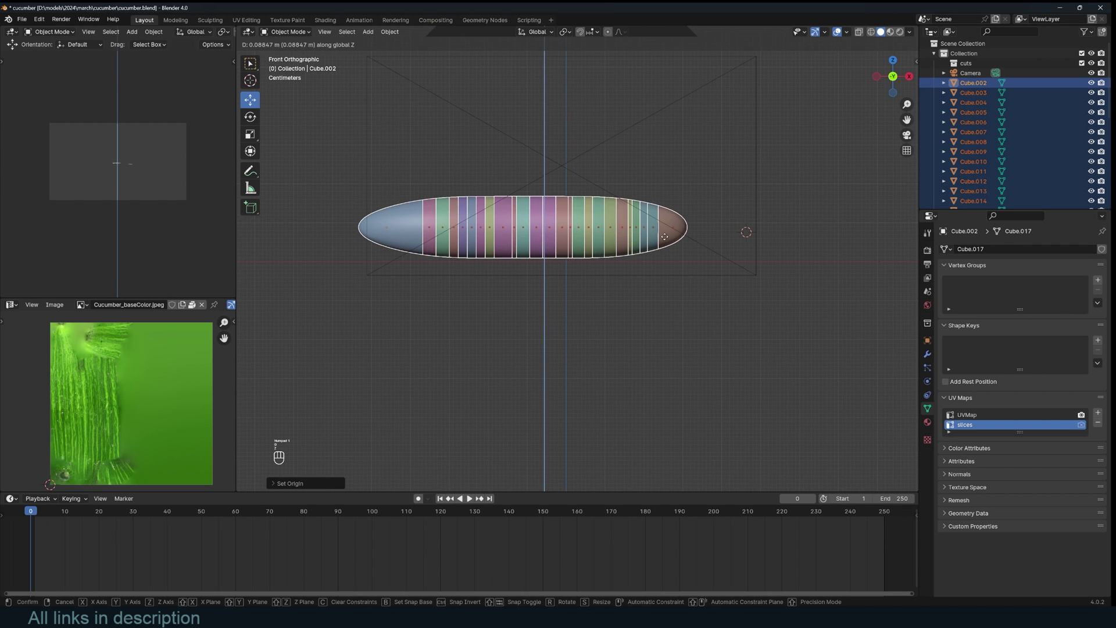
pyautogui.click(614, 260)
# Step: Make all the slices active rigid bodies, then play the simulation briefly and return to the first frame
pyautogui.click(390, 31)
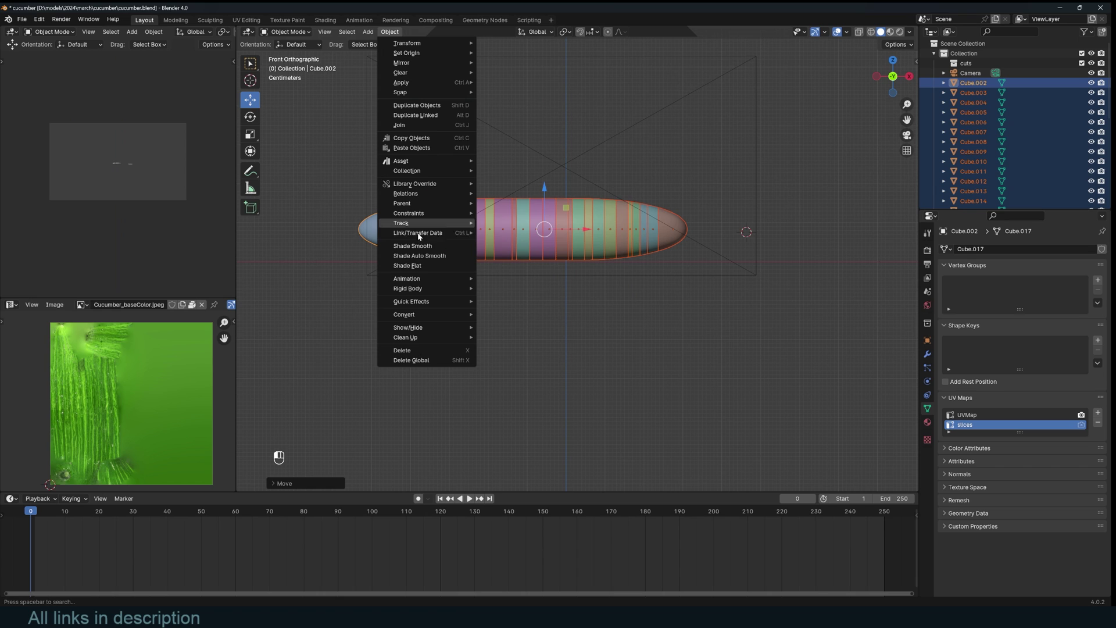
pyautogui.moveTo(430, 290)
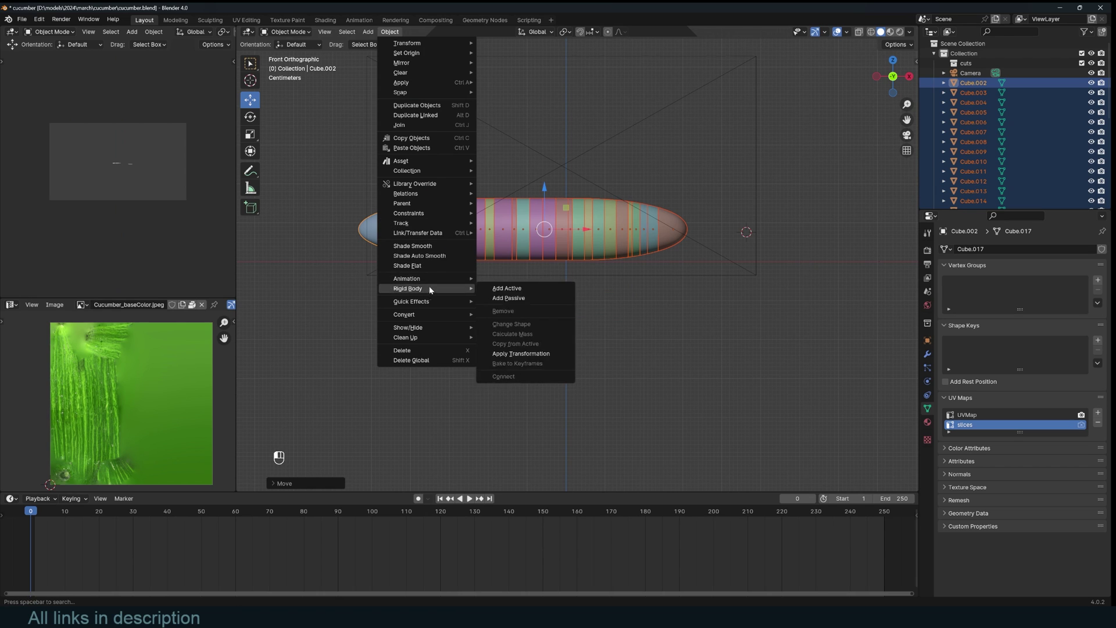
pyautogui.click(509, 288)
pyautogui.press('space')
pyautogui.press('Escape')
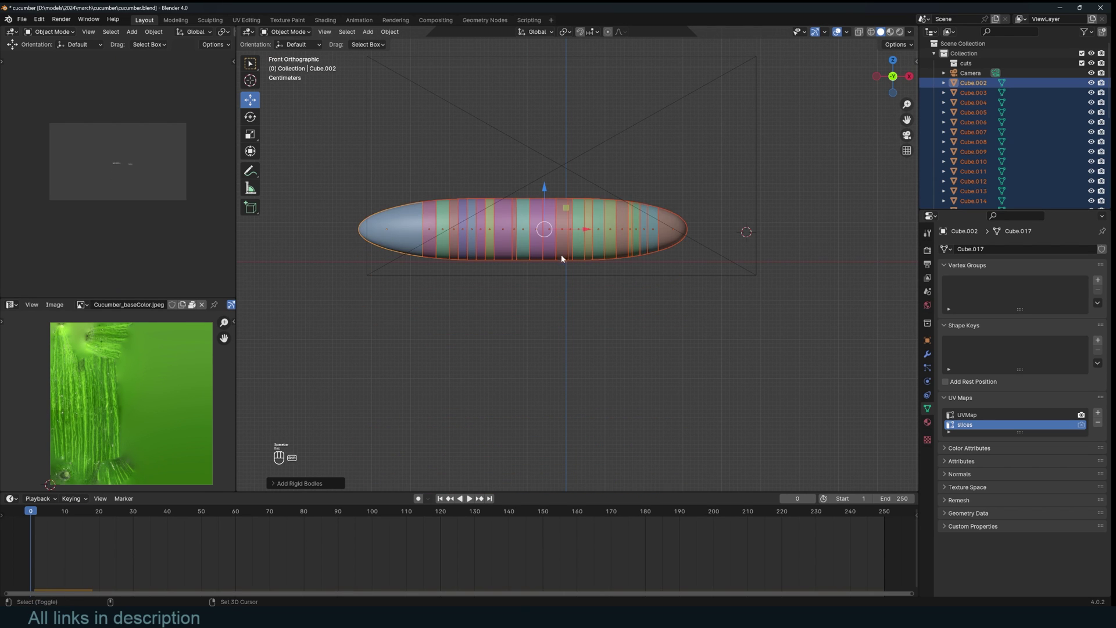
# Step: Add a plane below the cucumber, reset its location to the world origin, and make it a passive rigid body
pyautogui.hotkey('shift', 'a')
pyautogui.click(584, 262)
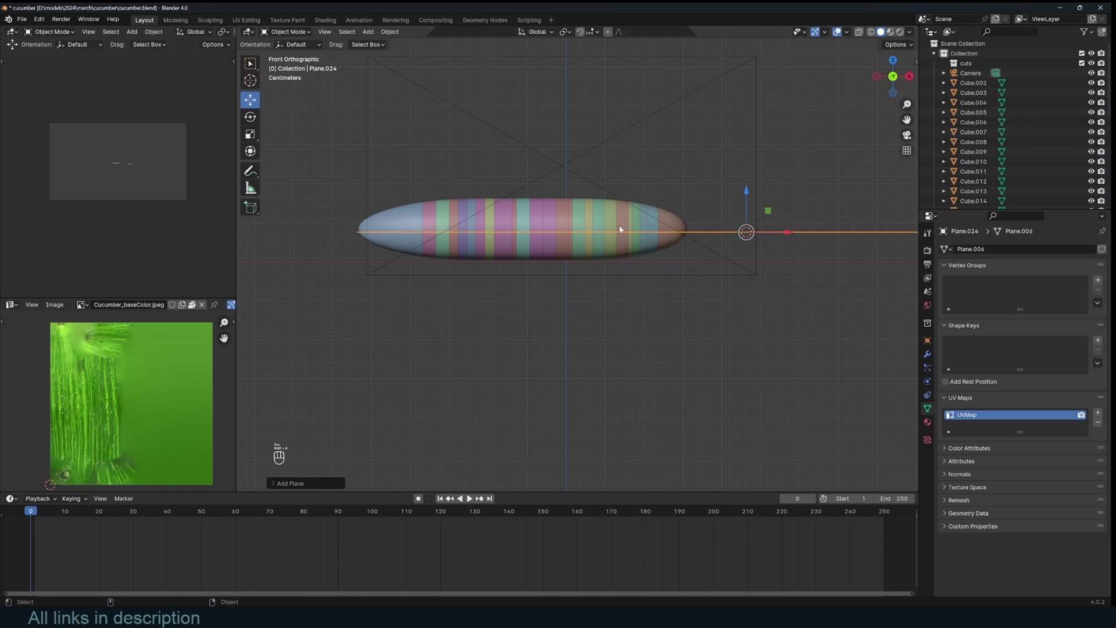
pyautogui.hotkey('alt', 'g')
pyautogui.click(390, 31)
pyautogui.moveTo(428, 287)
pyautogui.click(535, 299)
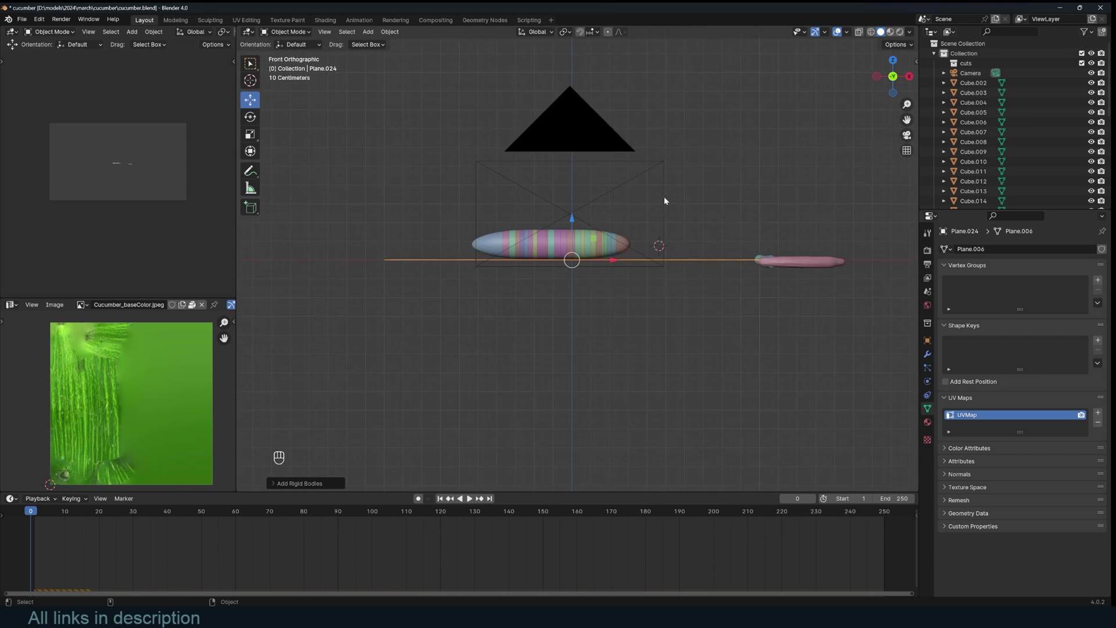
# Step: Play the rigid body simulation on the plane, then watch the cucumber cutting shot in the reference video
pyautogui.press('space')
pyautogui.moveTo(665, 202); pyautogui.dragTo(573, 201, button='middle')
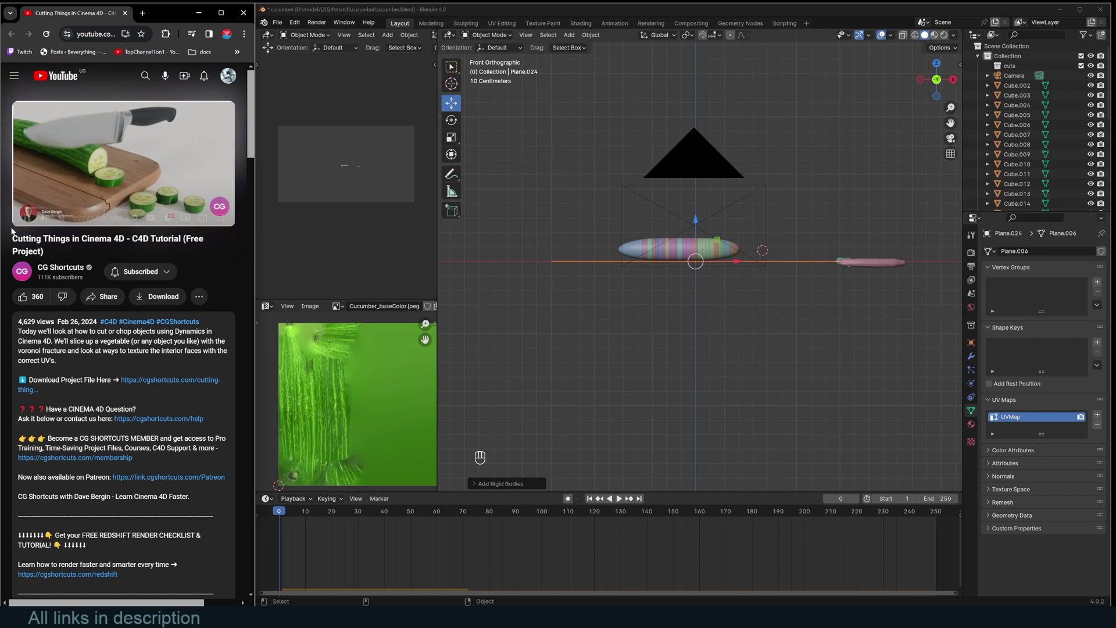
pyautogui.click(72, 164)
# Step: Keyframe the rigid body Animated option of the cucumber's end slice, enabled at frame 11 and disabled at frame 12
pyautogui.click(714, 258)
pyautogui.moveTo(715, 258); pyautogui.dragTo(683, 261, button='middle')
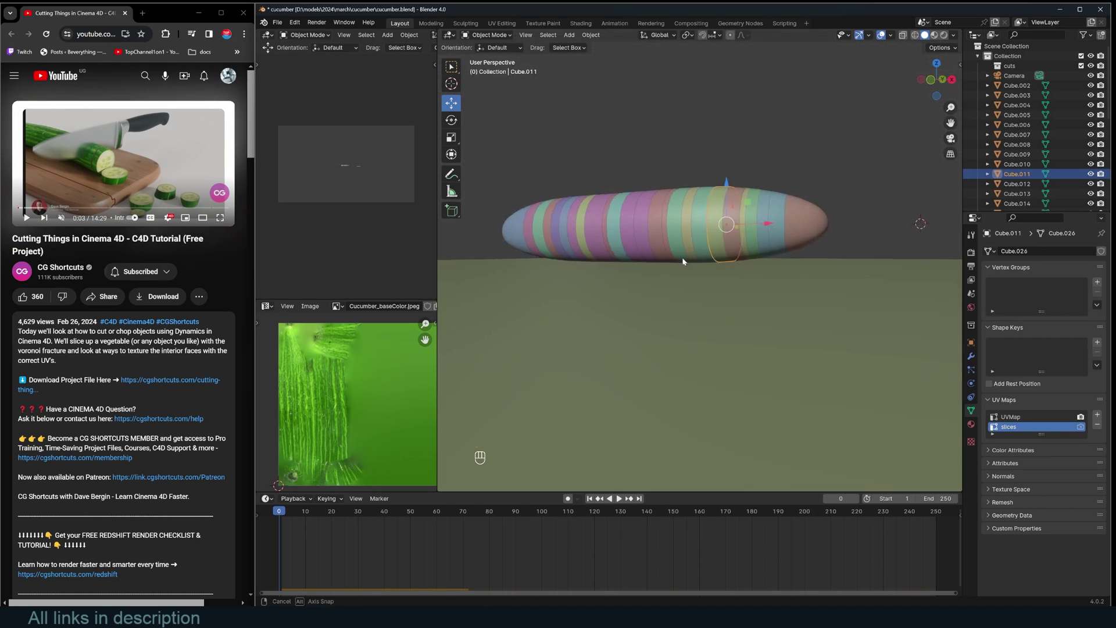
pyautogui.moveTo(744, 226); pyautogui.dragTo(787, 231, button='middle')
pyautogui.click(787, 231)
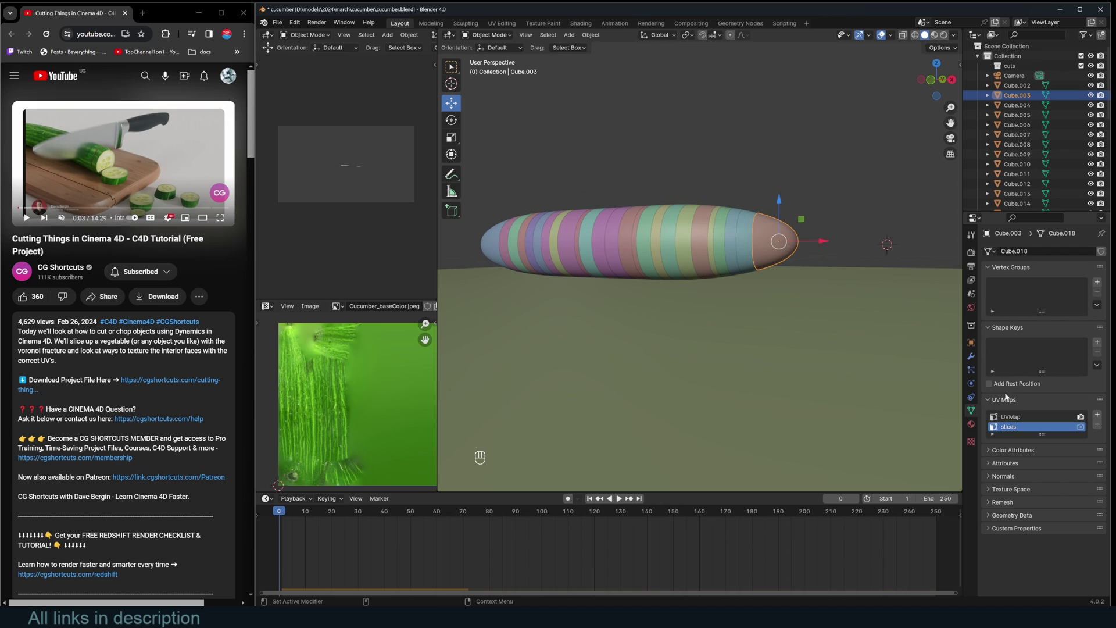
pyautogui.click(972, 384)
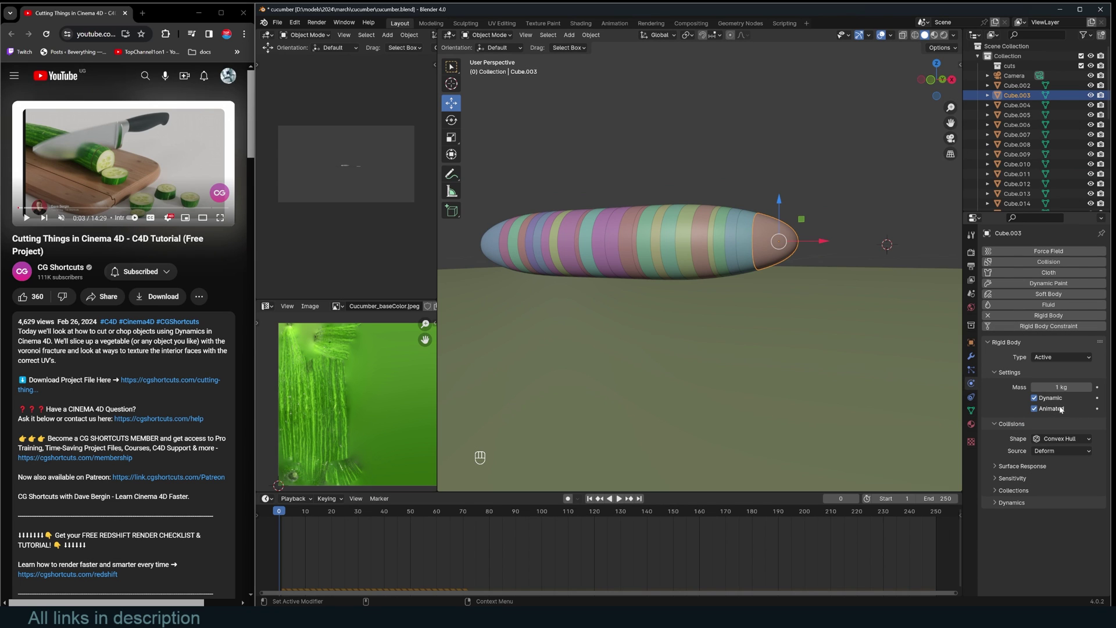
pyautogui.press('g')
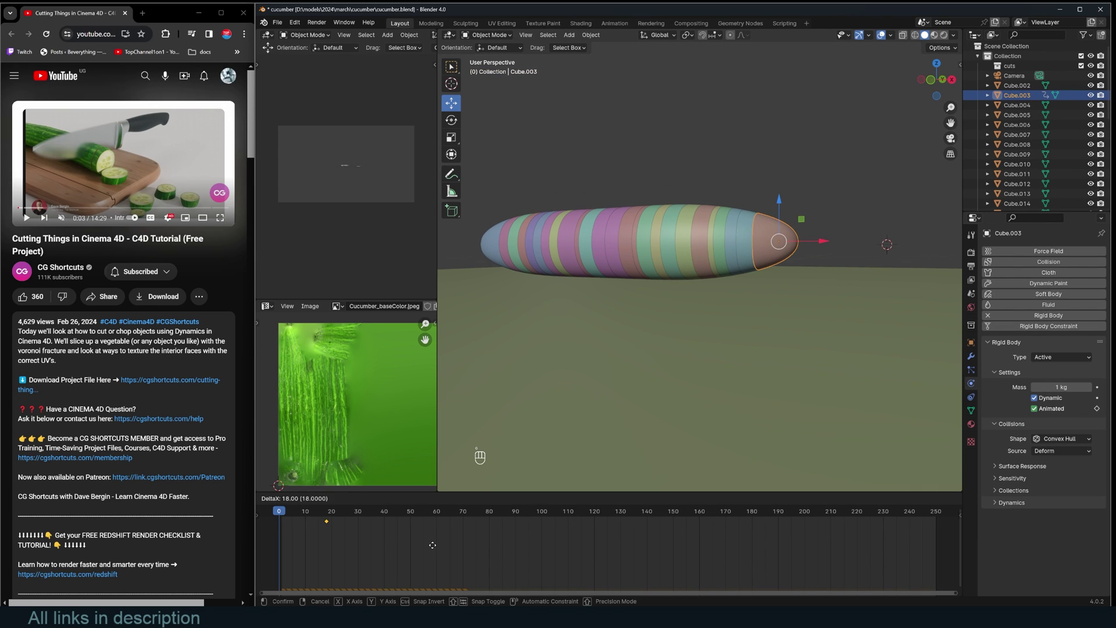
pyautogui.click(437, 547)
pyautogui.press('g')
pyautogui.click(435, 548)
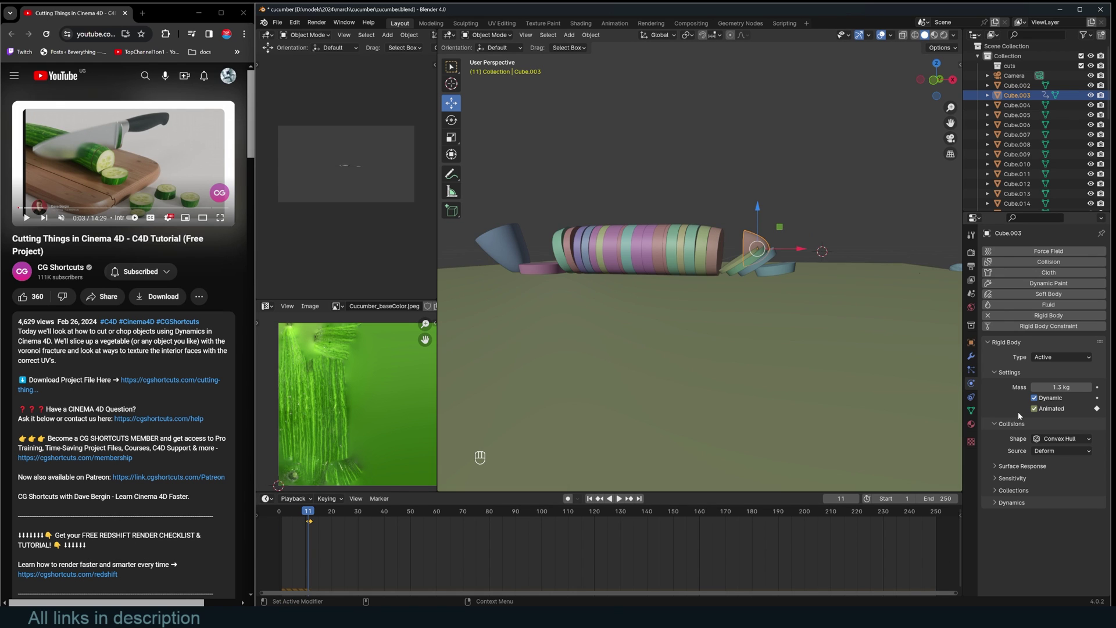
pyautogui.press('Up')
pyautogui.click(1034, 408)
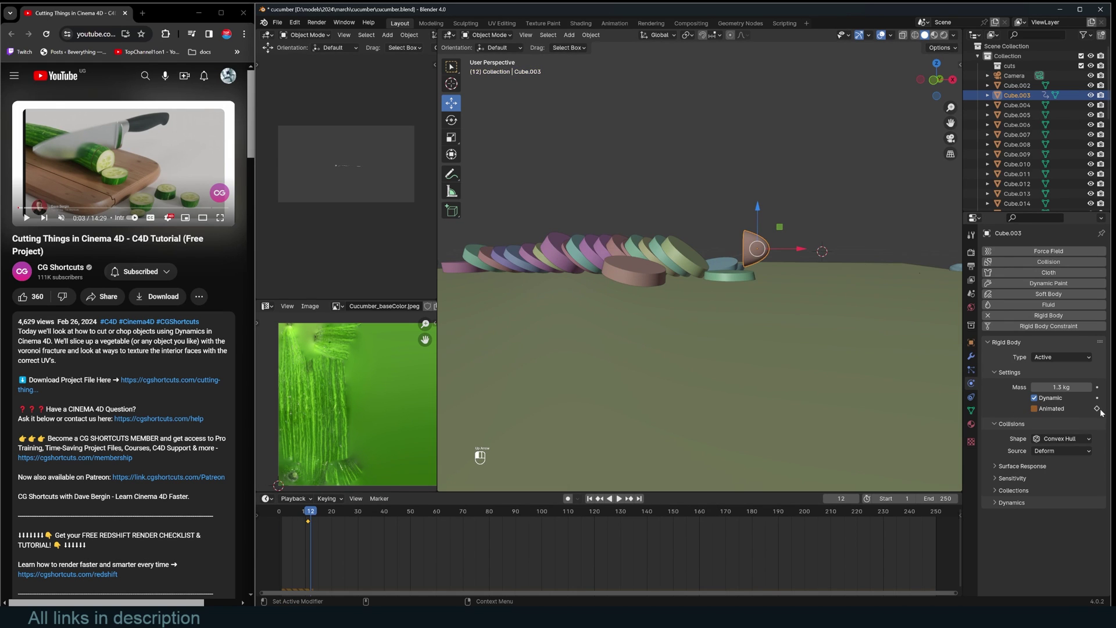
# Step: Play the simulation from the first frame to test the end slice's release
pyautogui.keyDown('shift'); pyautogui.moveTo(302, 571); pyautogui.dragTo(276, 559, button='right'); pyautogui.keyUp('shift')
pyautogui.press('space')
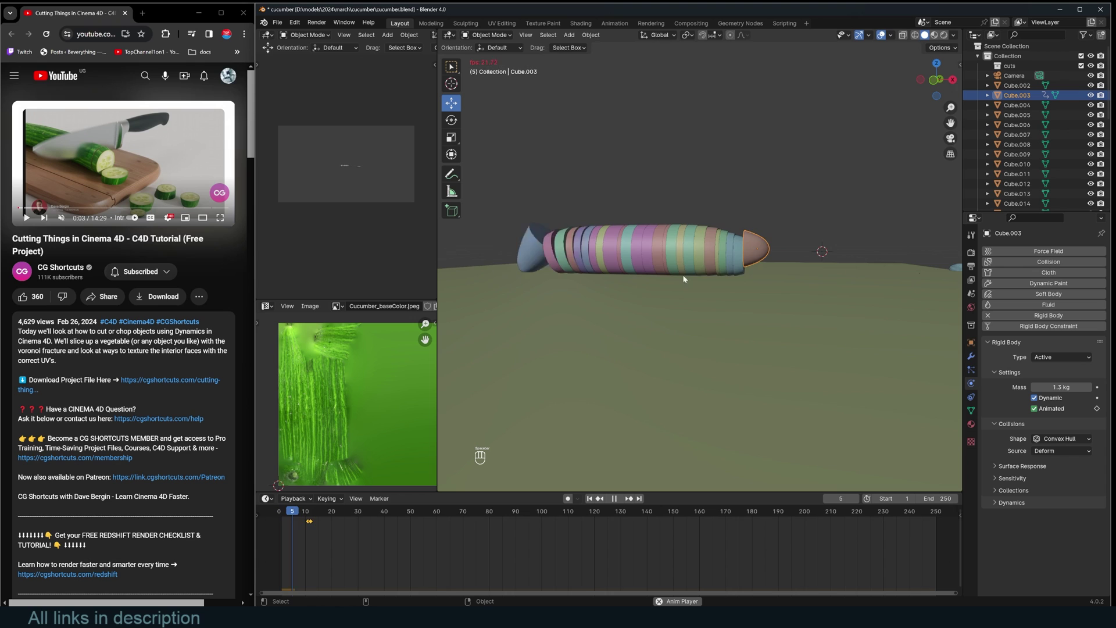
pyautogui.press('Escape')
pyautogui.press('space')
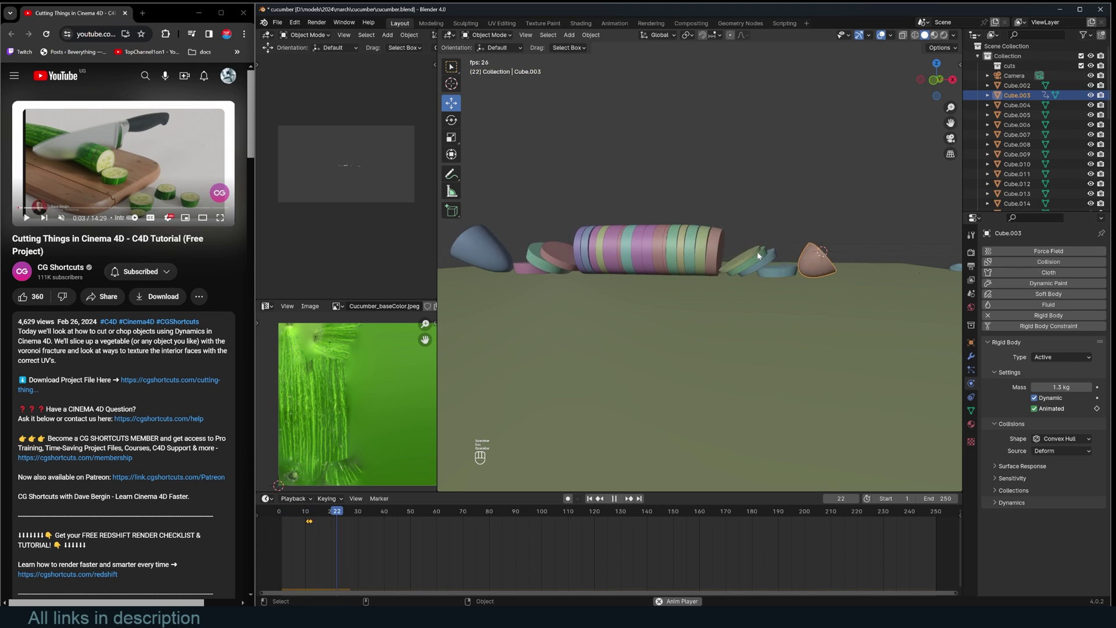
pyautogui.press('Escape')
# Step: Link the keyframed end slice's animation data to all the other slices and test the simulation from the first frame
pyautogui.moveTo(523, 213); pyautogui.dragTo(765, 247)
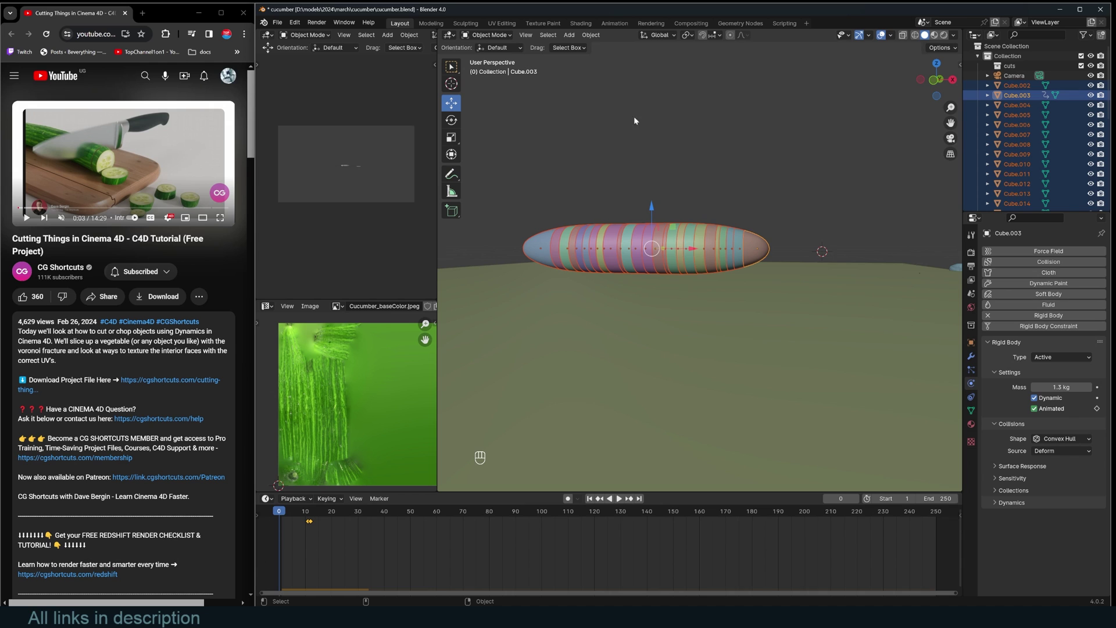
pyautogui.hotkey('ctrl', 'l')
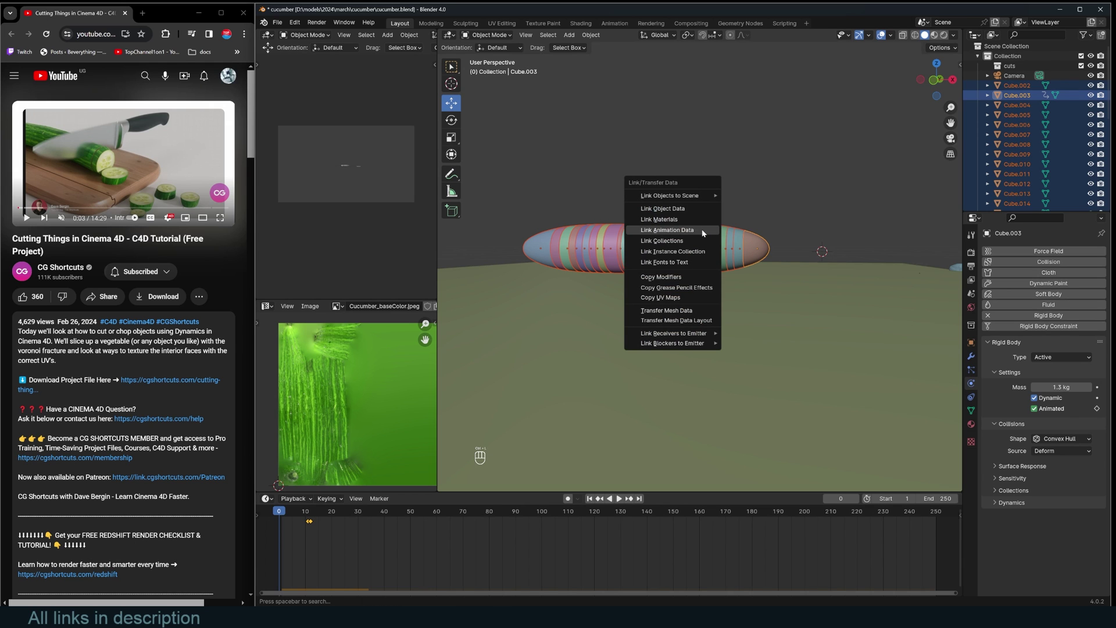
pyautogui.click(703, 233)
pyautogui.click(701, 235)
pyautogui.press('space')
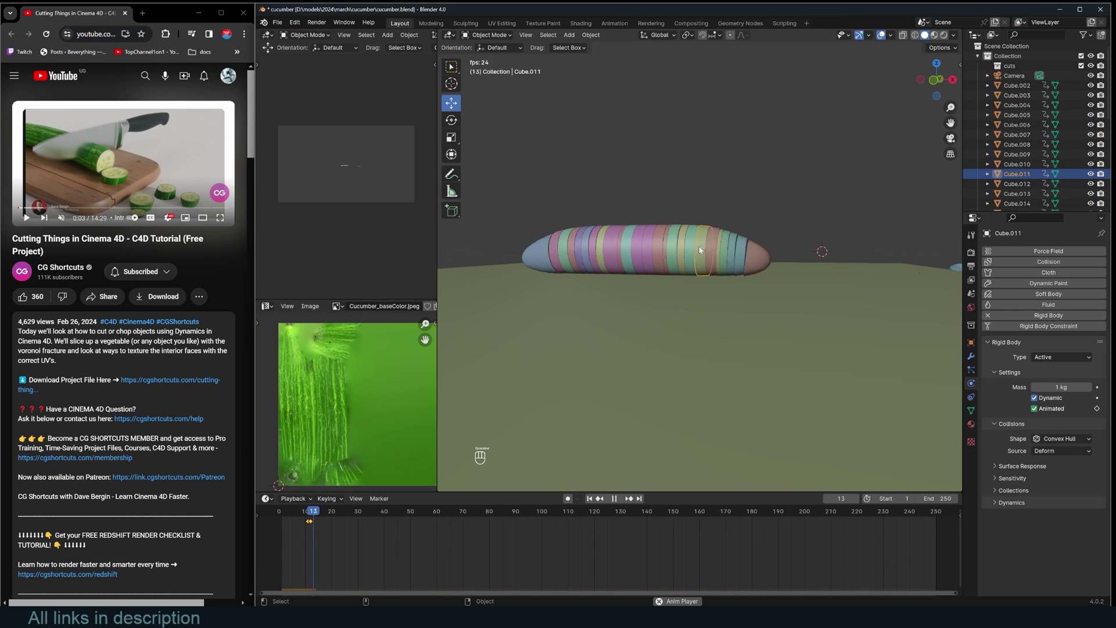
pyautogui.press('Escape')
pyautogui.press('space')
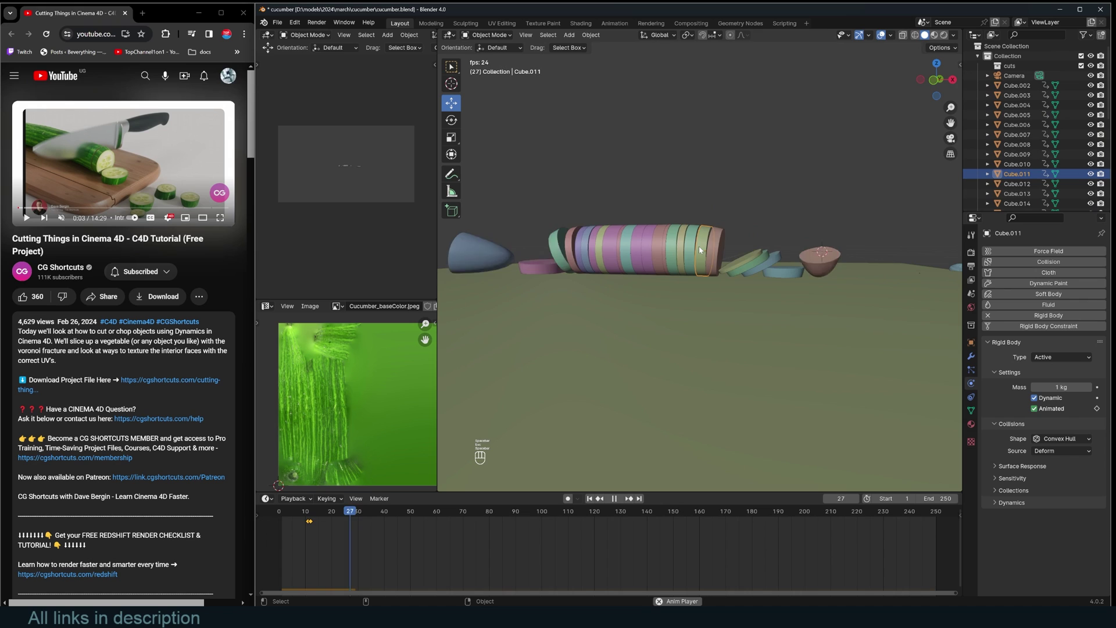
pyautogui.press('Escape')
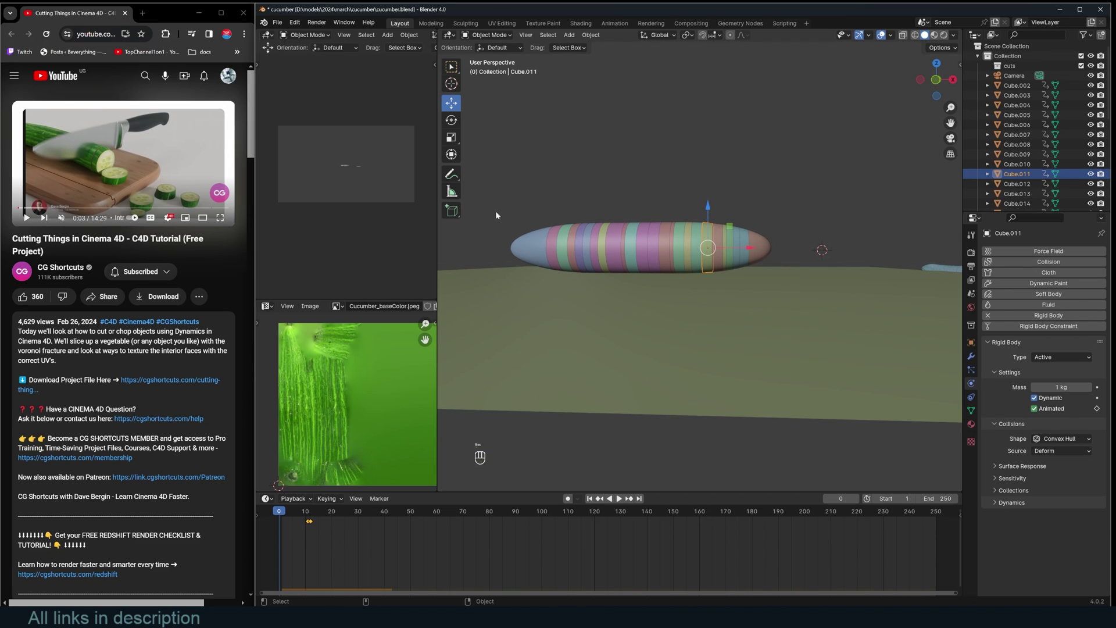
# Step: Make the object animation single-user for all the slices, with the end slice as the active object
pyautogui.moveTo(495, 211); pyautogui.dragTo(779, 246)
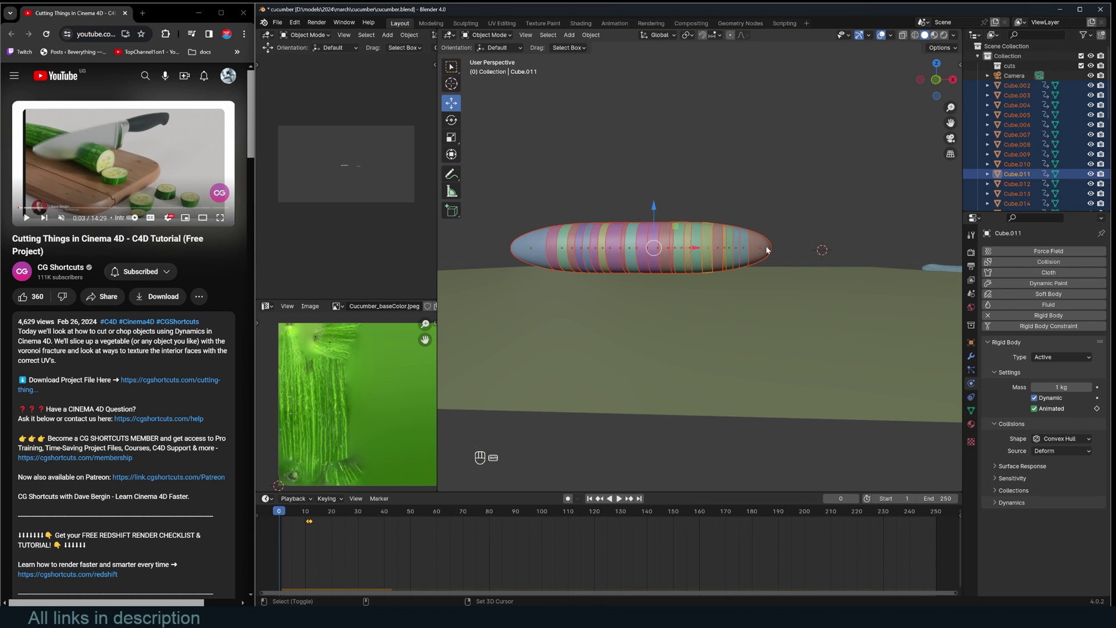
pyautogui.keyDown('shift'); pyautogui.click(707, 248); pyautogui.keyUp('shift')
pyautogui.click(593, 35)
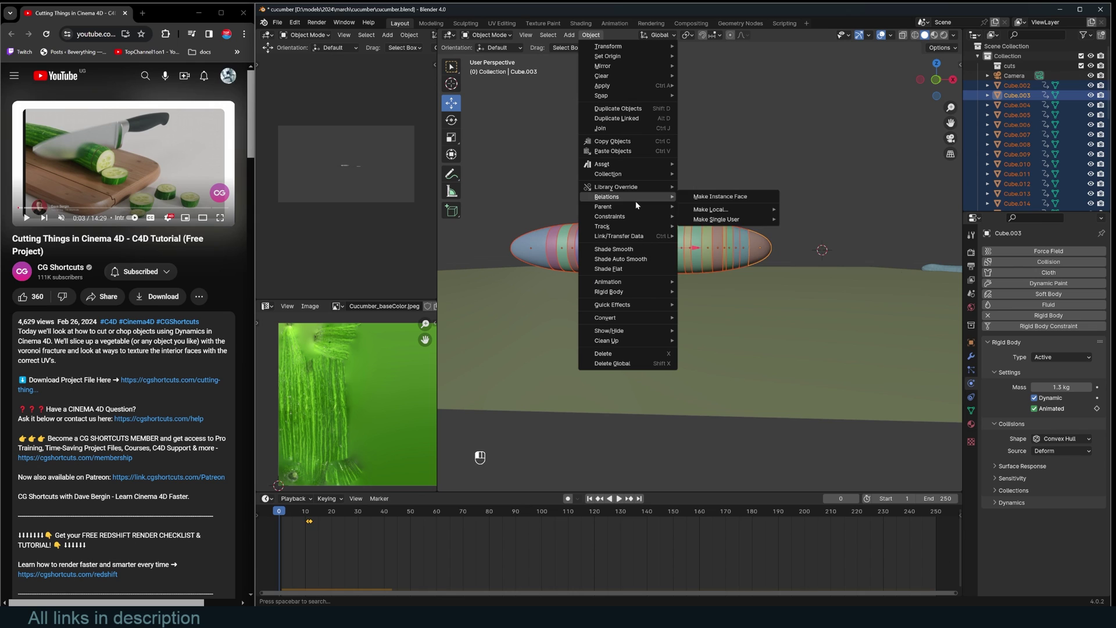
pyautogui.moveTo(608, 197)
pyautogui.moveTo(721, 219)
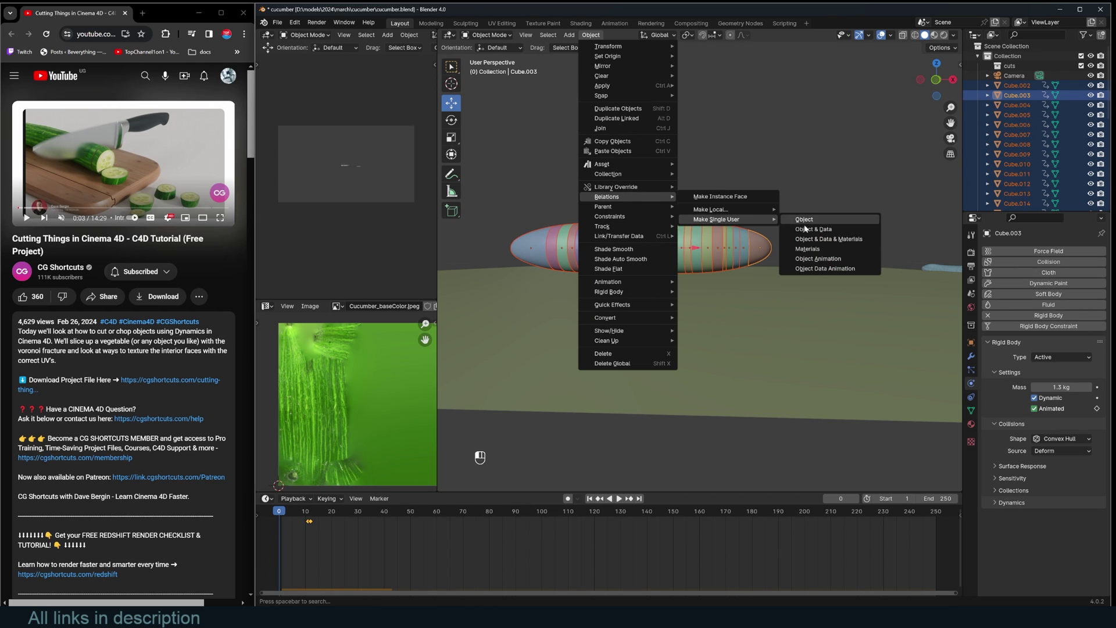
pyautogui.click(833, 259)
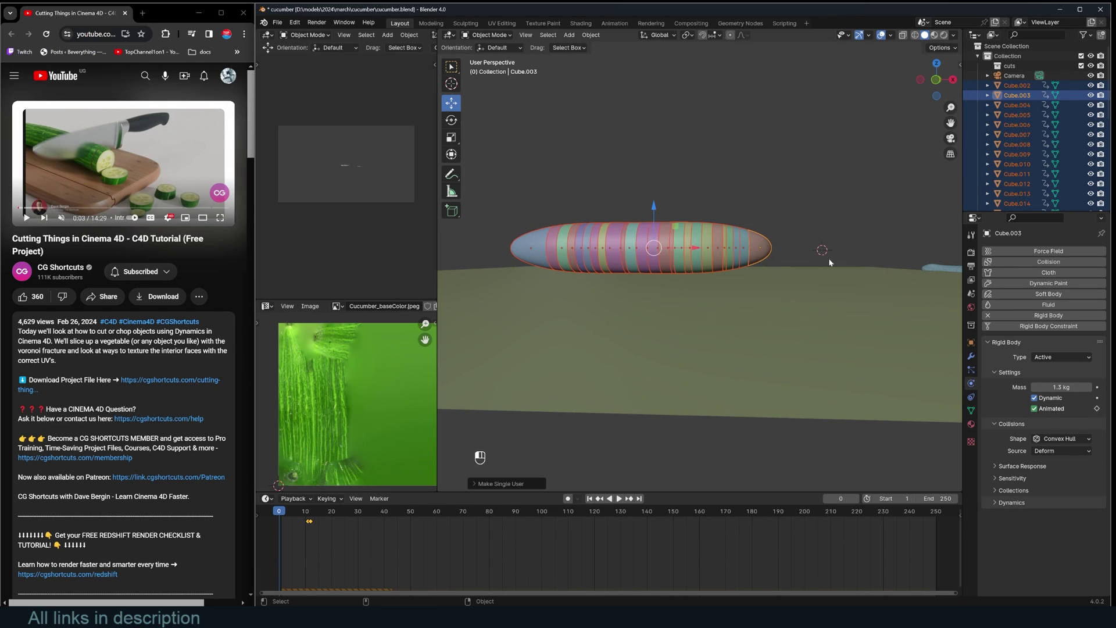
# Step: Check the keyframes of the individual slices near the cucumber's end
pyautogui.click(764, 255)
pyautogui.click(743, 248)
pyautogui.click(758, 250)
pyautogui.click(738, 249)
pyautogui.click(759, 248)
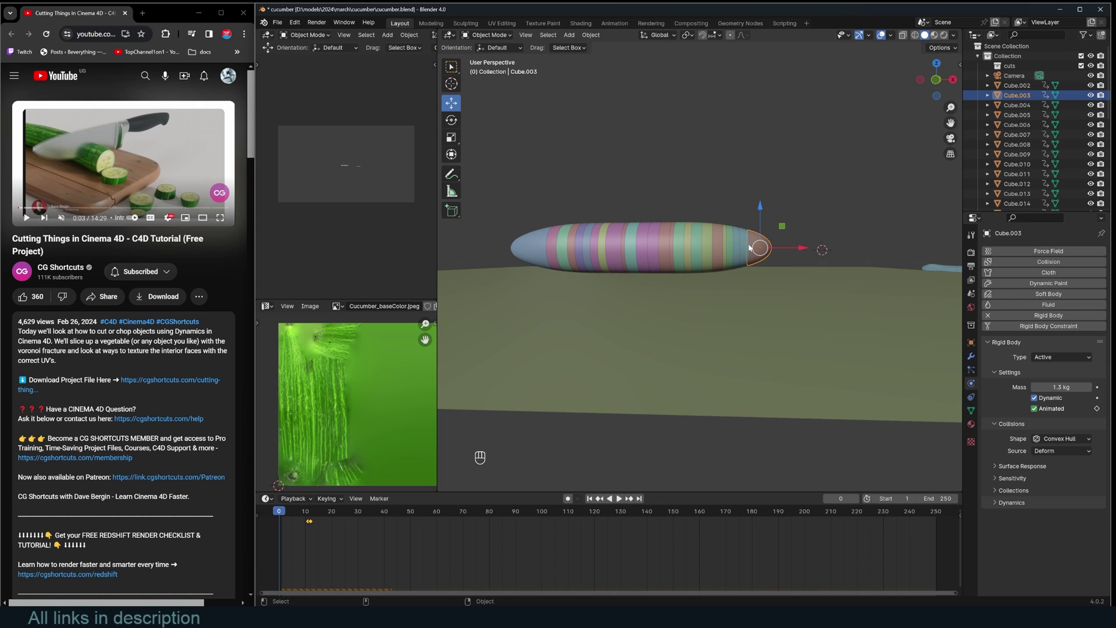
pyautogui.moveTo(529, 210); pyautogui.dragTo(792, 250)
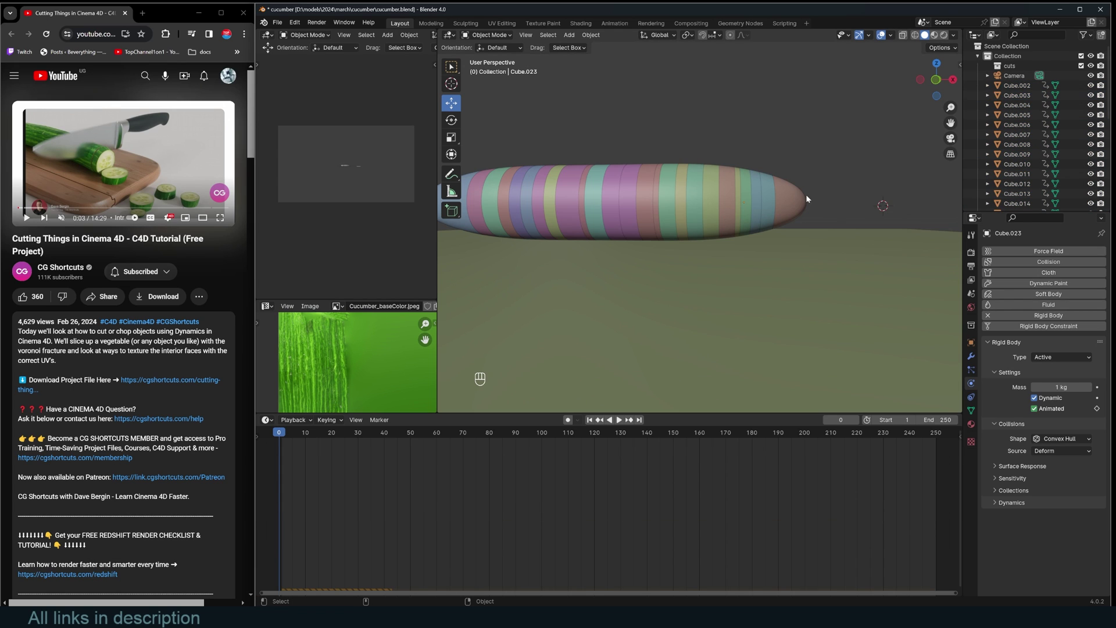
# Step: Stagger the slices' Animated keyframes at 10-frame intervals in order along the cucumber, starting with the end slice at frame 10
pyautogui.click(804, 196)
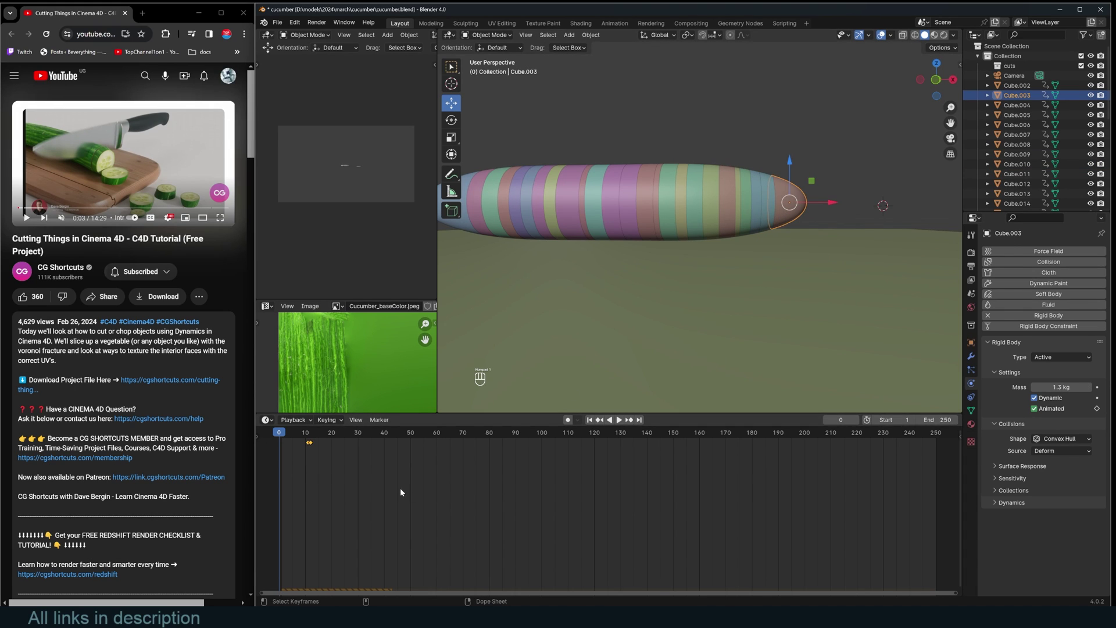
pyautogui.press('g')
pyautogui.click(344, 465)
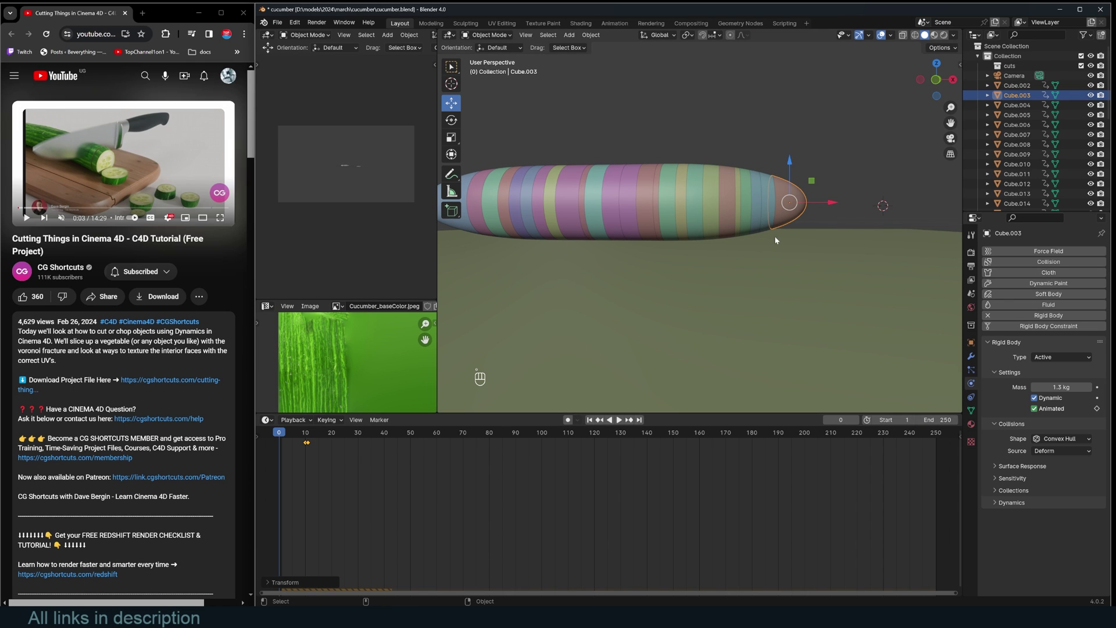
pyautogui.click(771, 226)
pyautogui.press('g')
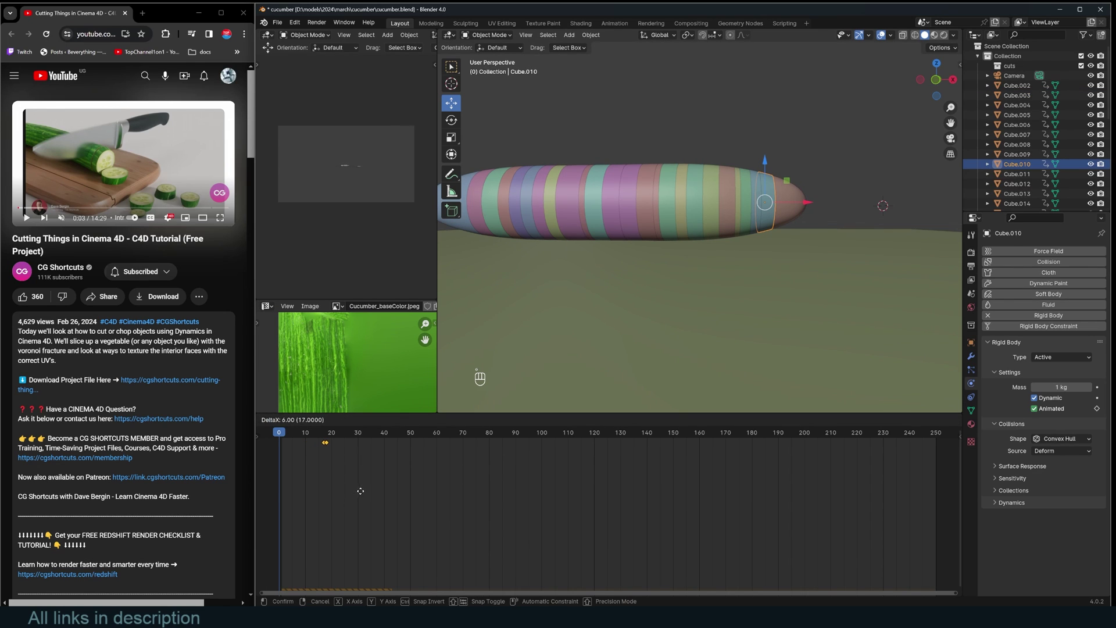
pyautogui.click(368, 491)
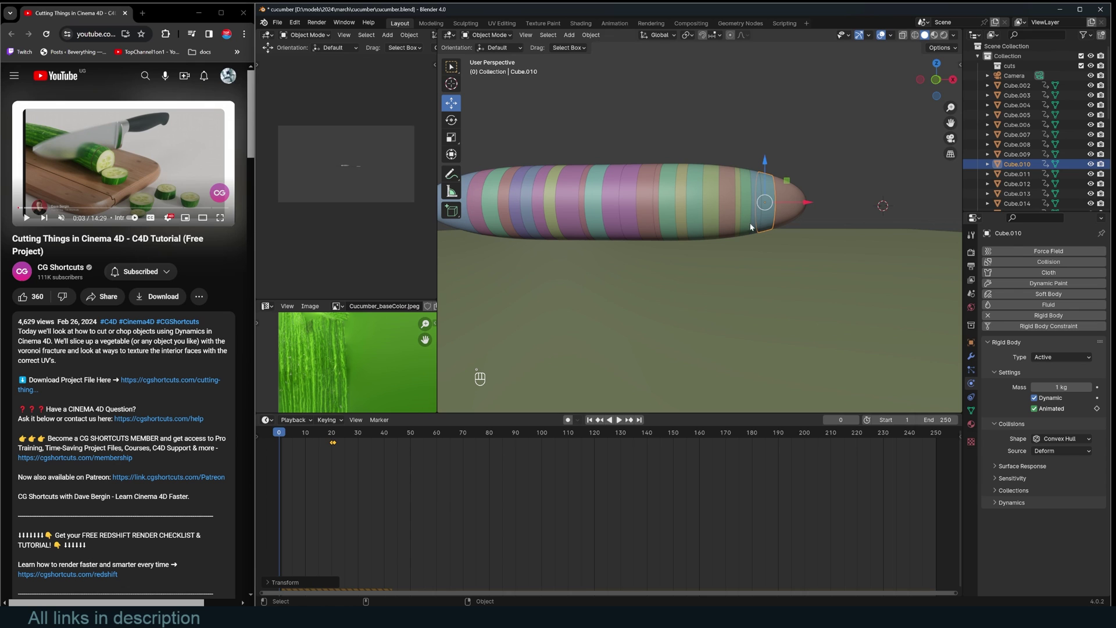
pyautogui.click(754, 202)
pyautogui.press('g')
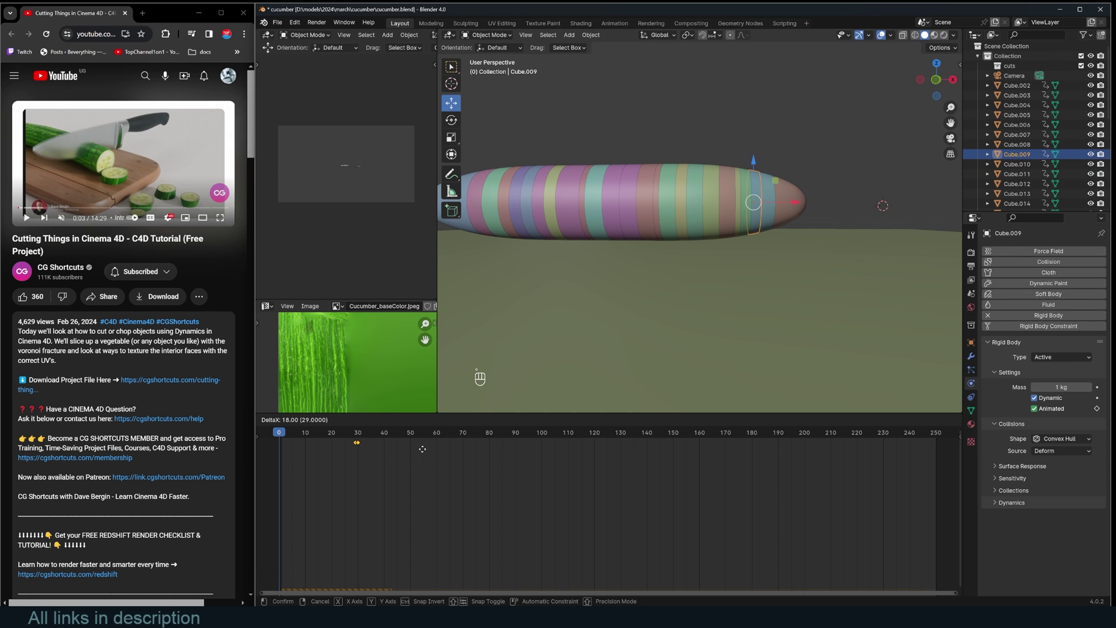
pyautogui.click(426, 452)
pyautogui.click(745, 214)
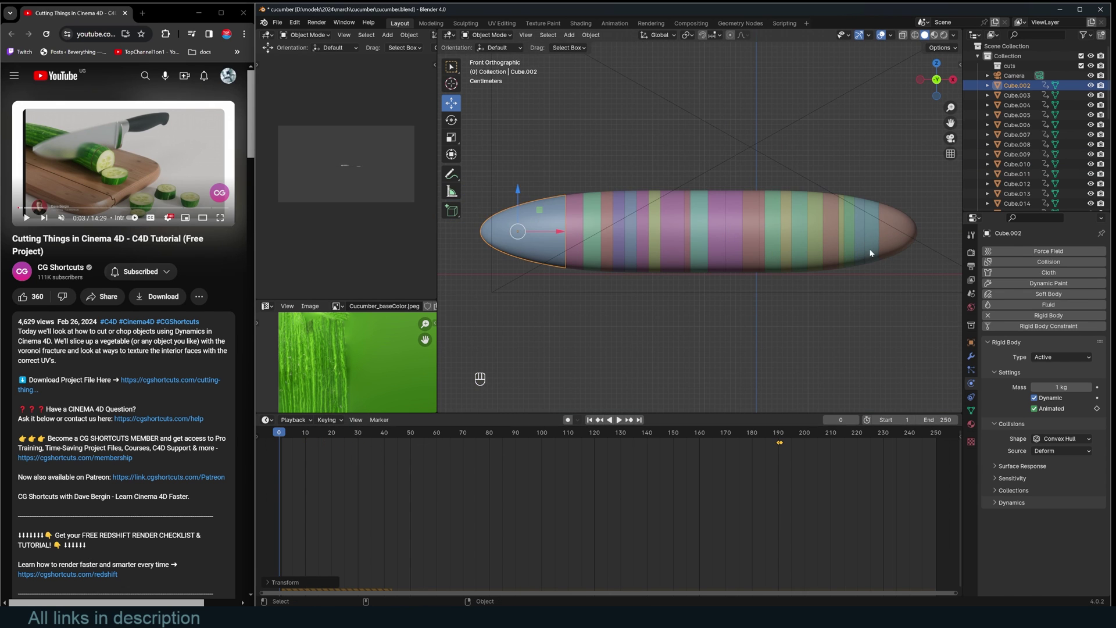
# Step: Select the first few slices at the cutting end together and compare the spacing of their keyframes
pyautogui.moveTo(871, 251); pyautogui.dragTo(704, 284, button='middle')
pyautogui.click(547, 320)
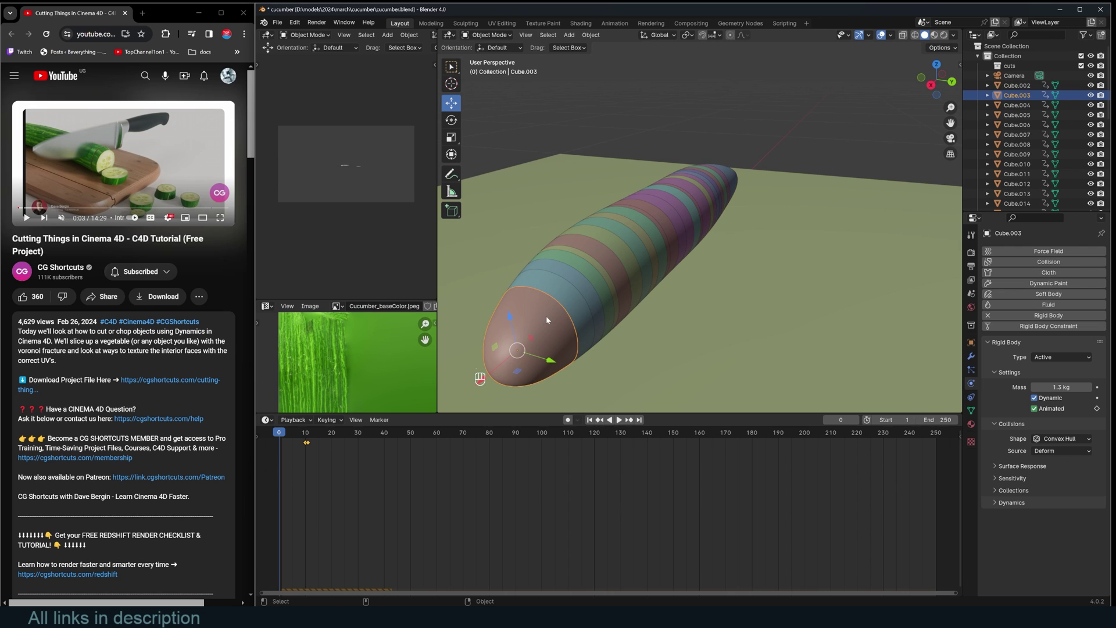
pyautogui.keyDown('shift'); pyautogui.click(580, 301); pyautogui.keyUp('shift')
pyautogui.keyDown('shift'); pyautogui.click(587, 294); pyautogui.keyUp('shift')
pyautogui.keyDown('shift'); pyautogui.click(603, 272); pyautogui.keyUp('shift')
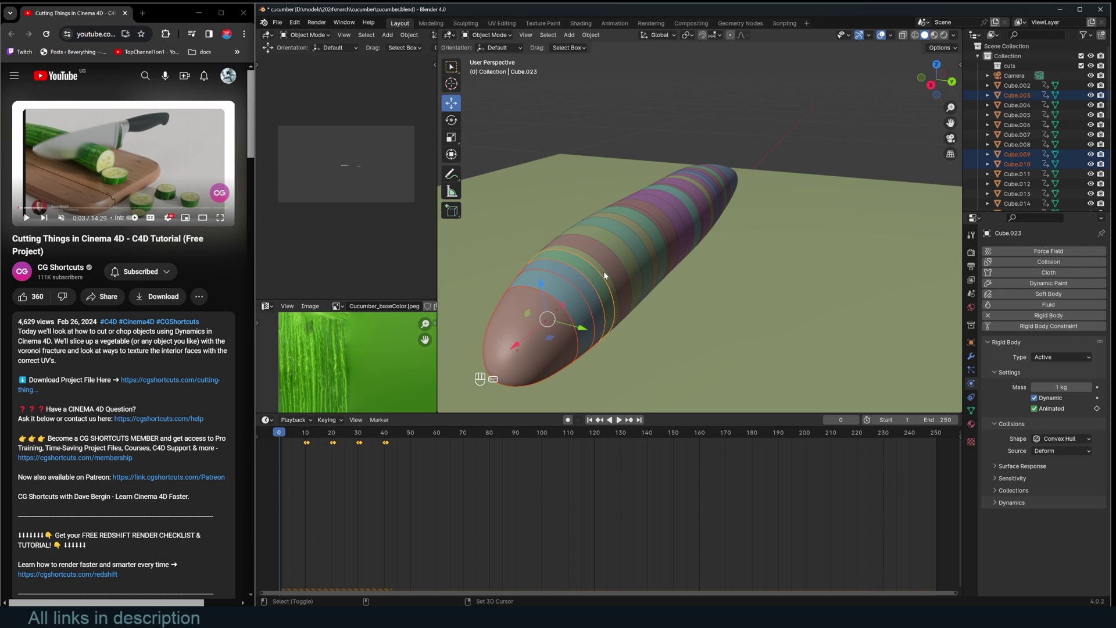
pyautogui.press('KP_1')
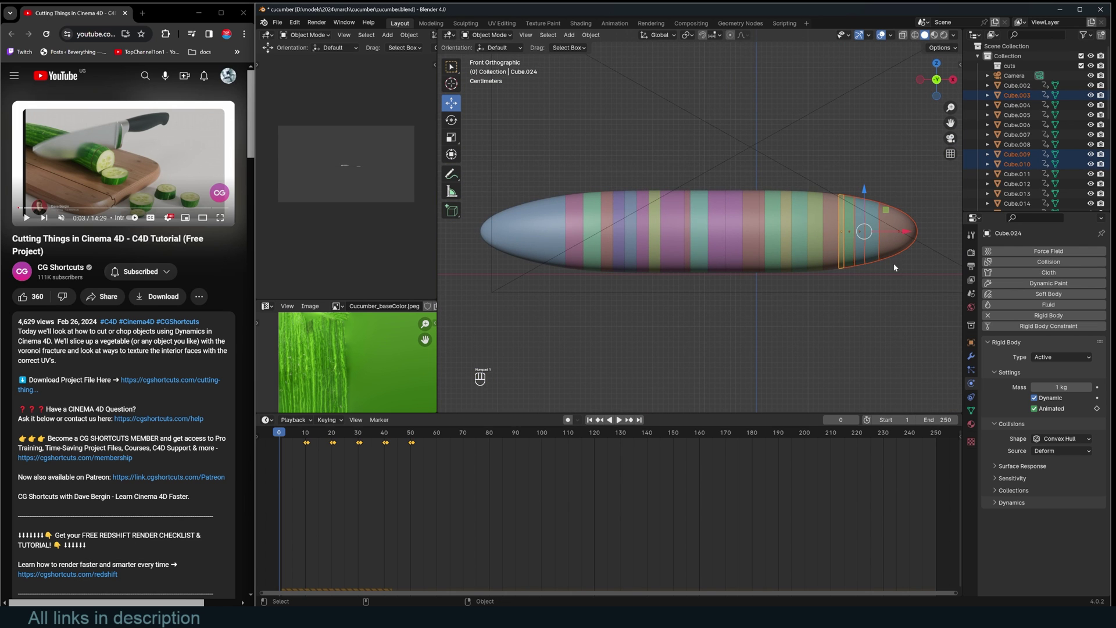
# Step: Hide the camera and play the staggered slicing simulation from the first frame
pyautogui.click(761, 162)
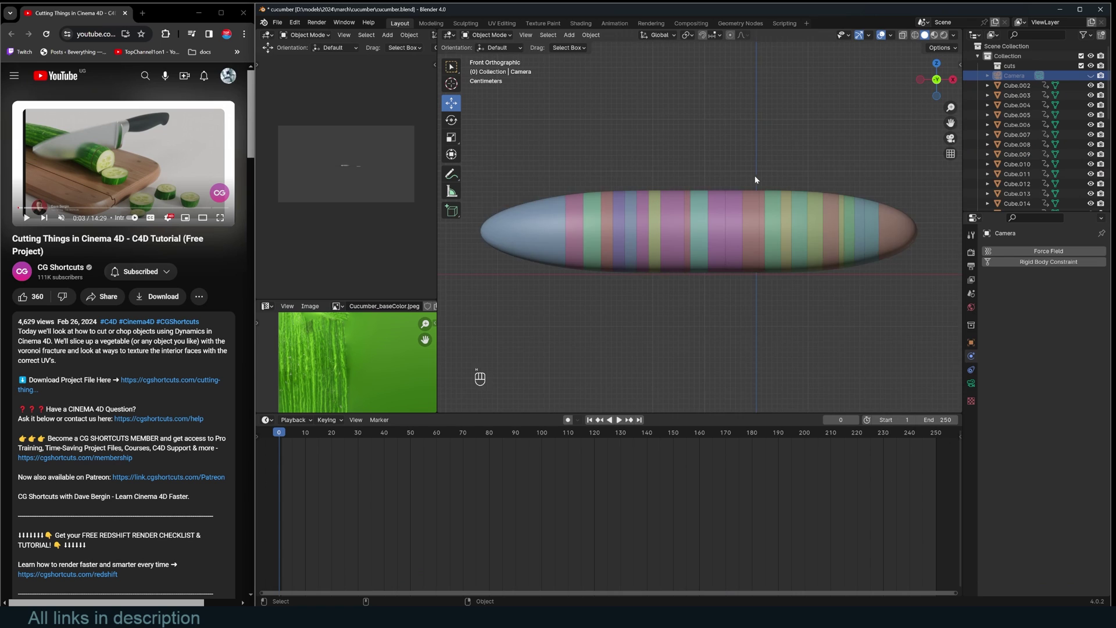
pyautogui.press('KP_0')
pyautogui.press('space')
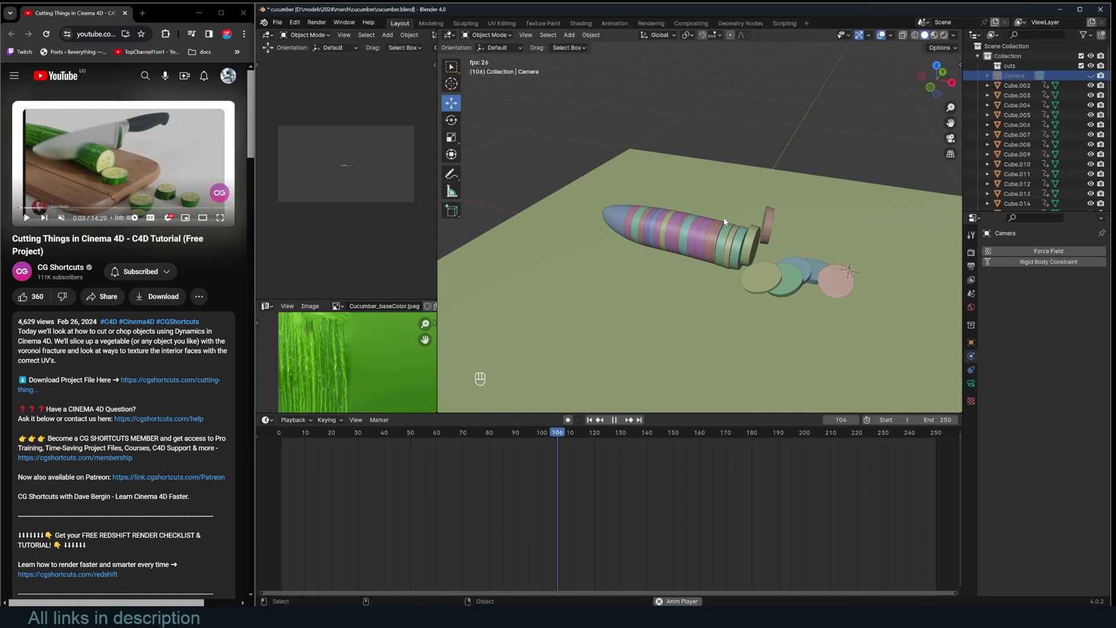
pyautogui.press('Escape')
pyautogui.press('space')
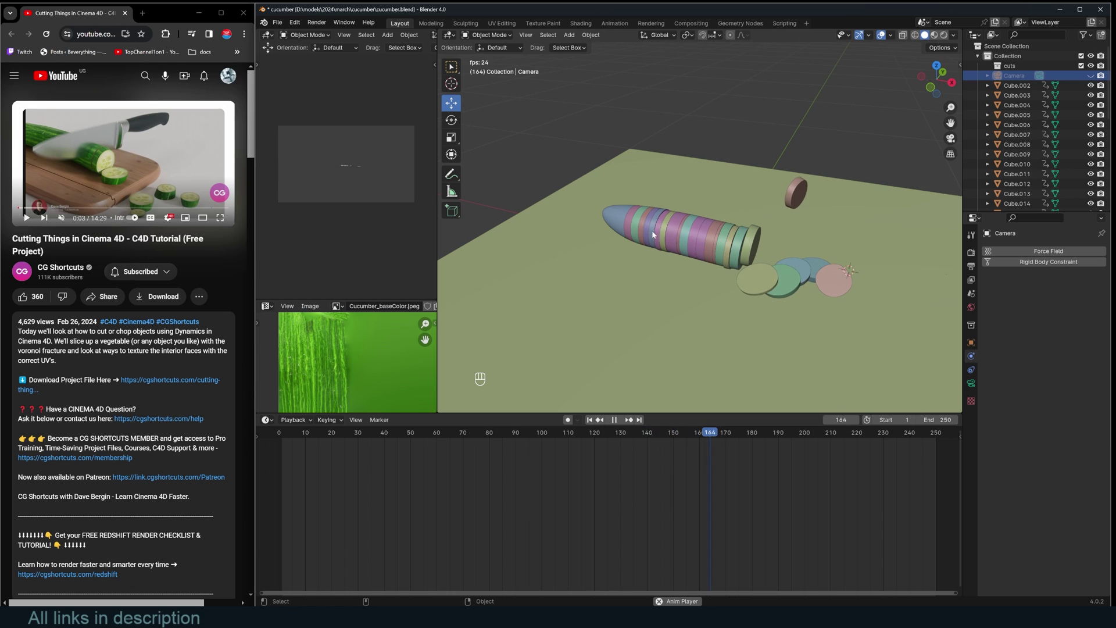
pyautogui.press('Escape')
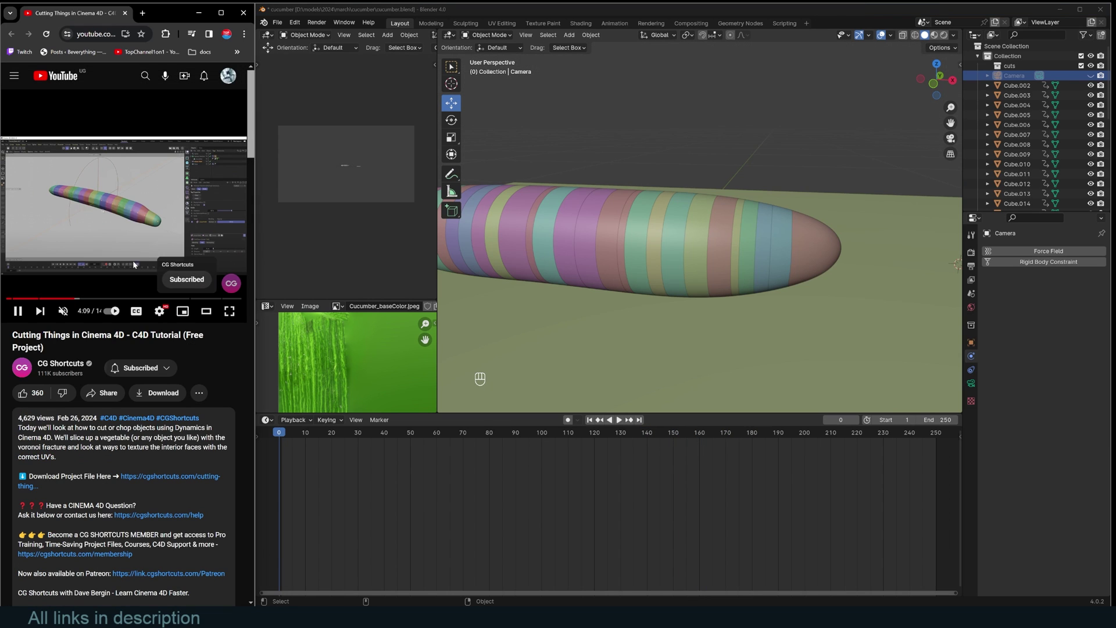
# Step: Review the reference video from about 3:41, then select the slice next to the cucumber's cutting end
pyautogui.click(67, 298)
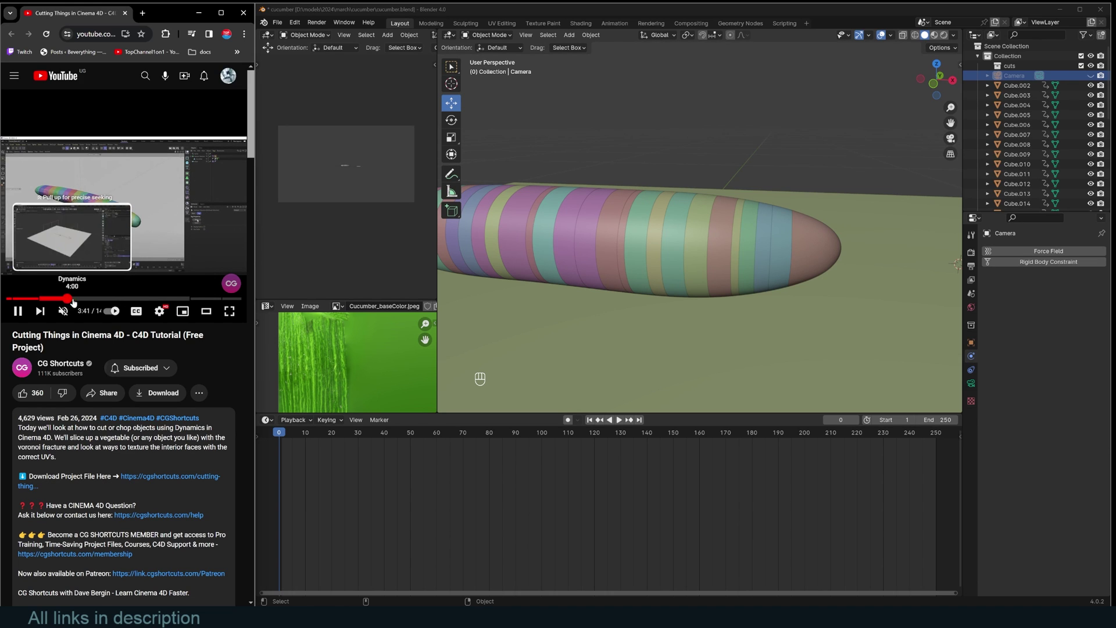
pyautogui.click(786, 265)
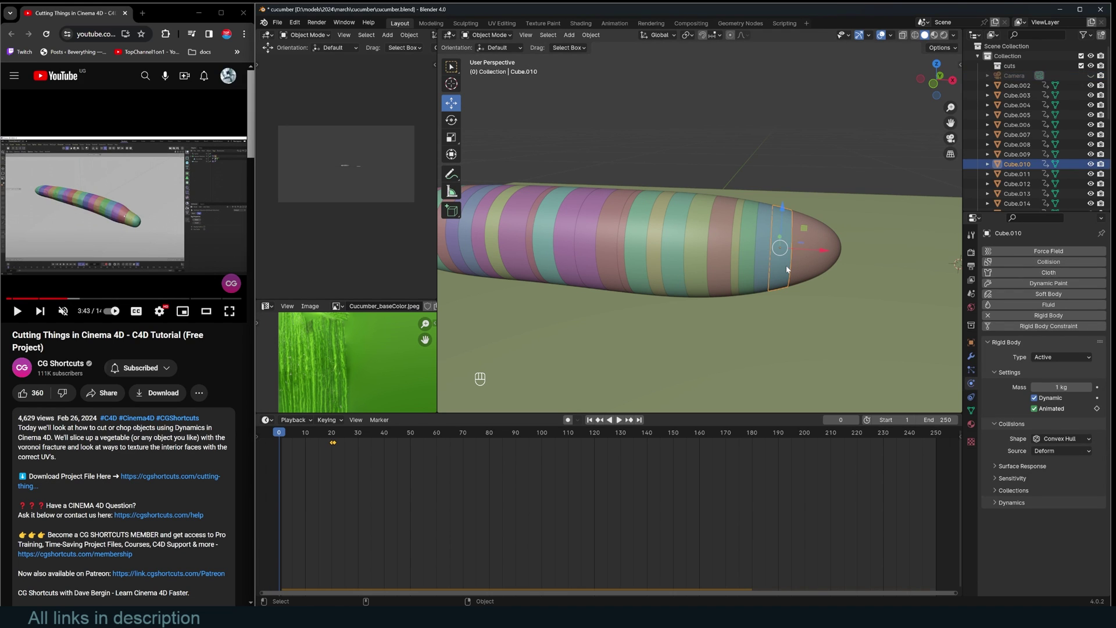
# Step: Play back the staggered slicing simulation and stop it after the first few slices have fallen
pyautogui.scroll(-3, 786, 265)
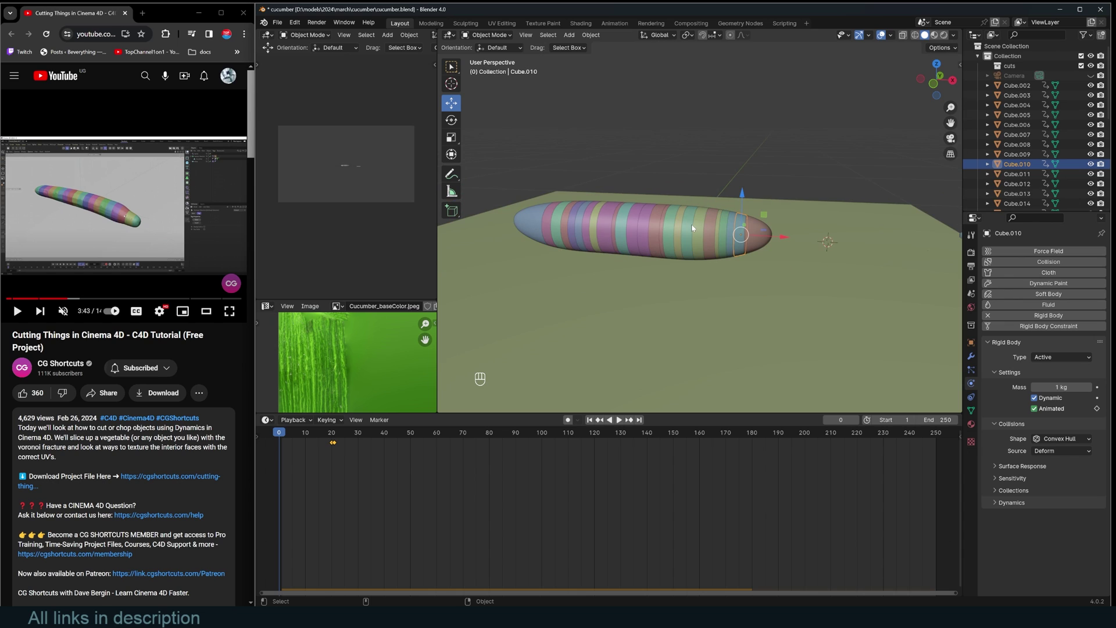
pyautogui.scroll(2, 692, 228)
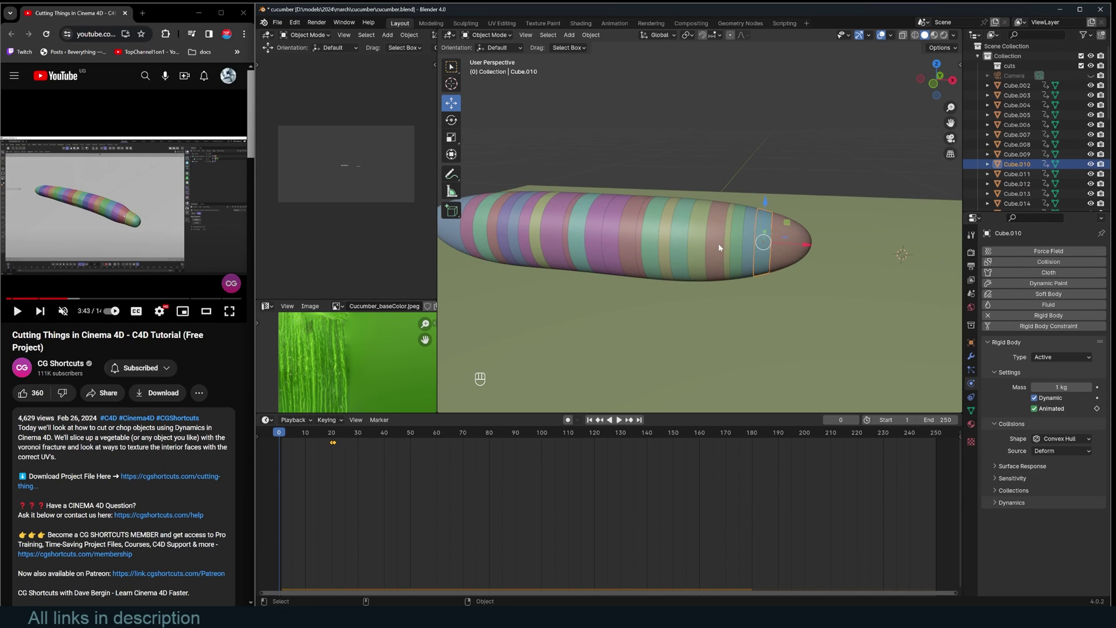
pyautogui.scroll(-2, 720, 248)
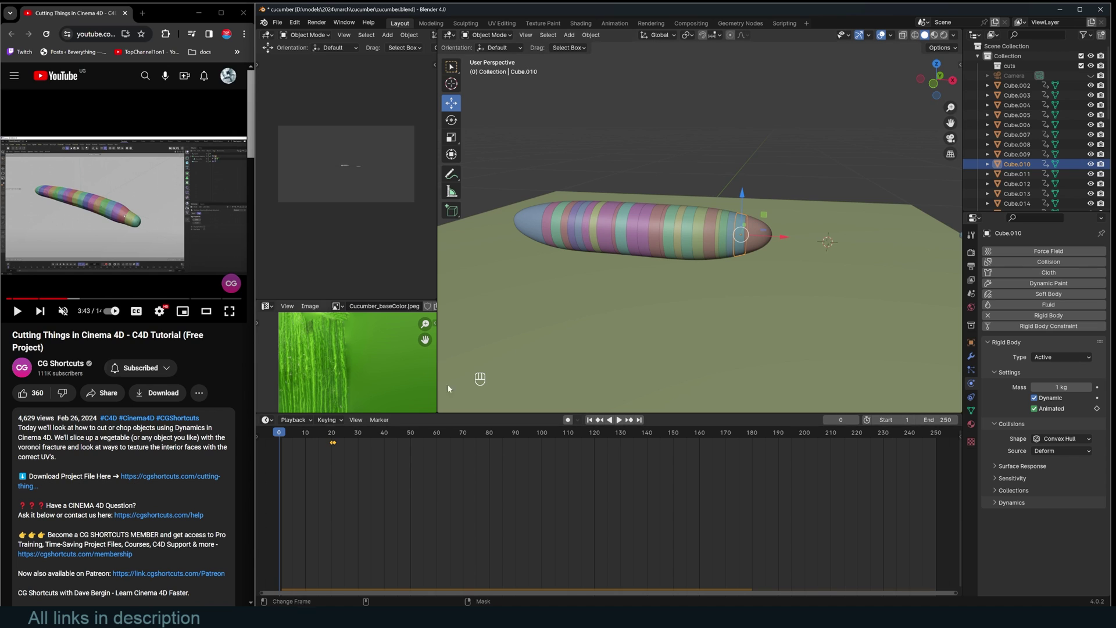
pyautogui.press('space')
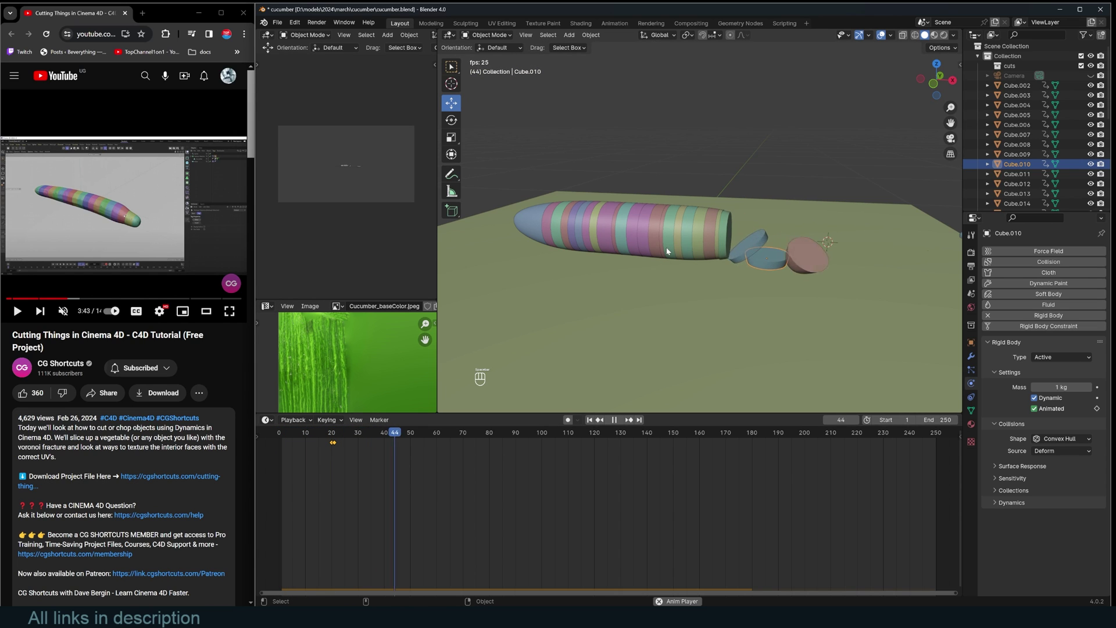
pyautogui.press('Escape')
# Step: Add a cube beneath the cucumber in wireframe orthographic views and scale it into a thin support block running along its length
pyautogui.press('KP_3')
pyautogui.press('z')
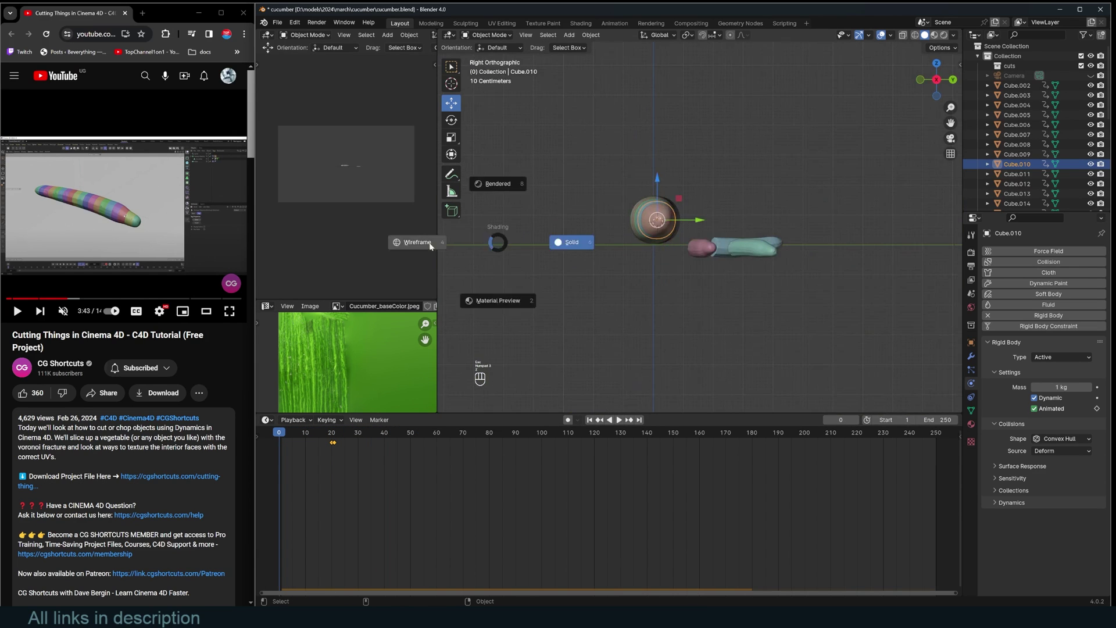
pyautogui.click(430, 243)
pyautogui.hotkey('shift', 'a')
pyautogui.moveTo(617, 243)
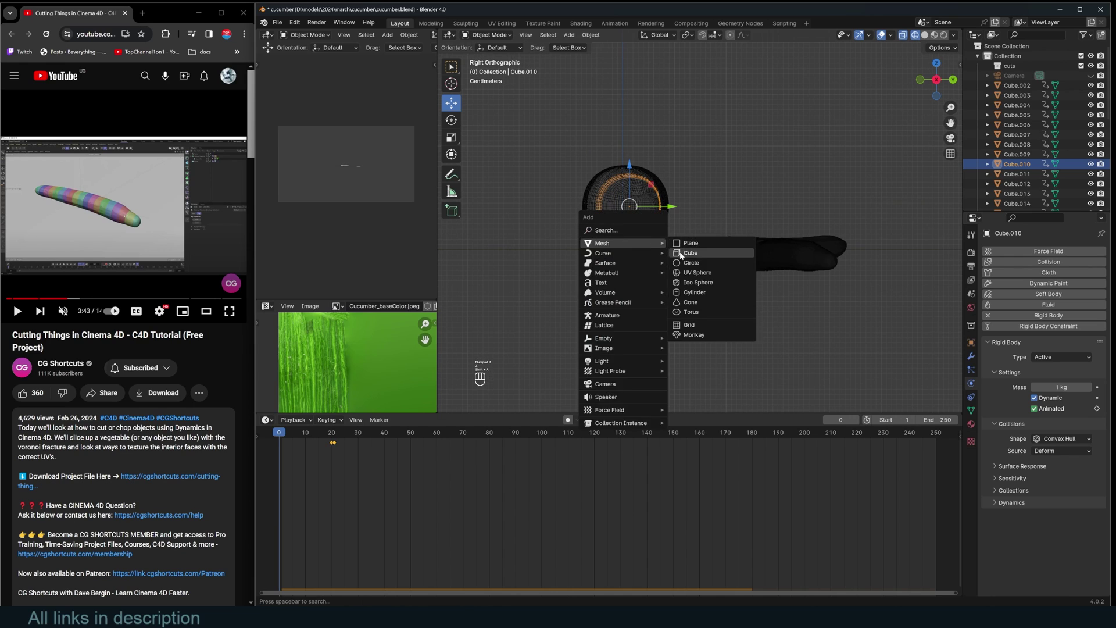
pyautogui.click(681, 254)
pyautogui.press('s')
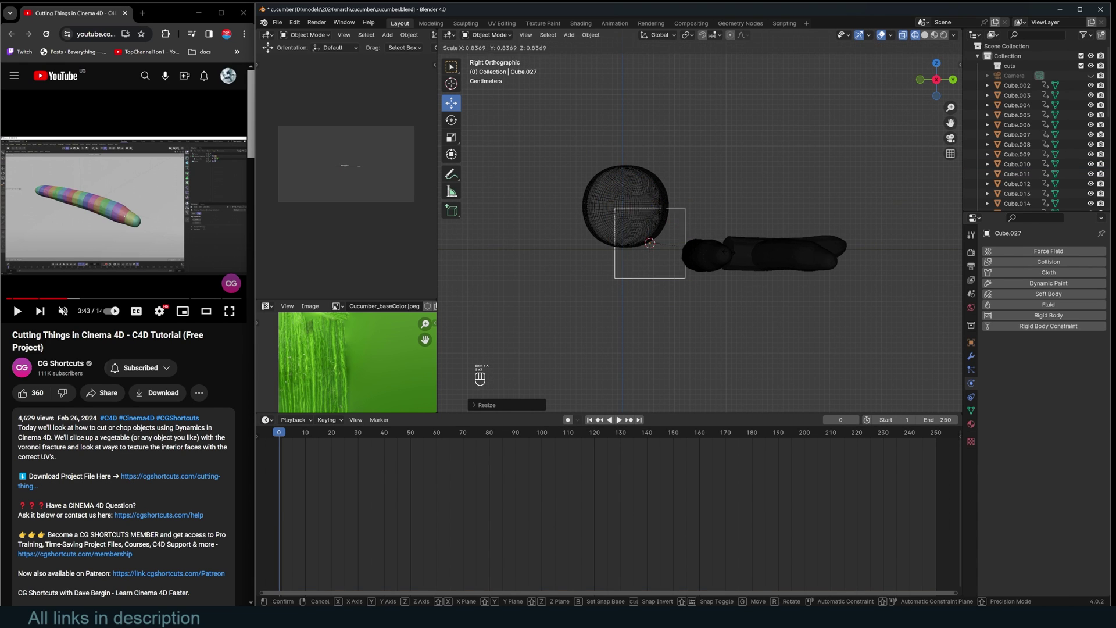
pyautogui.press('s')
pyautogui.press('s')
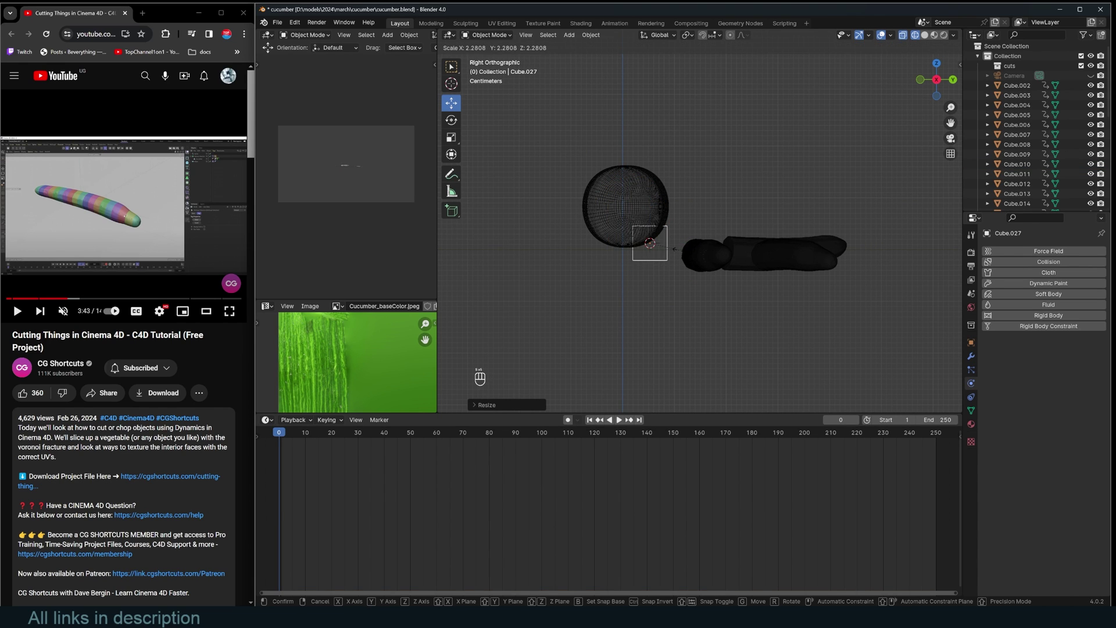
pyautogui.click(671, 250)
pyautogui.press('KP_1')
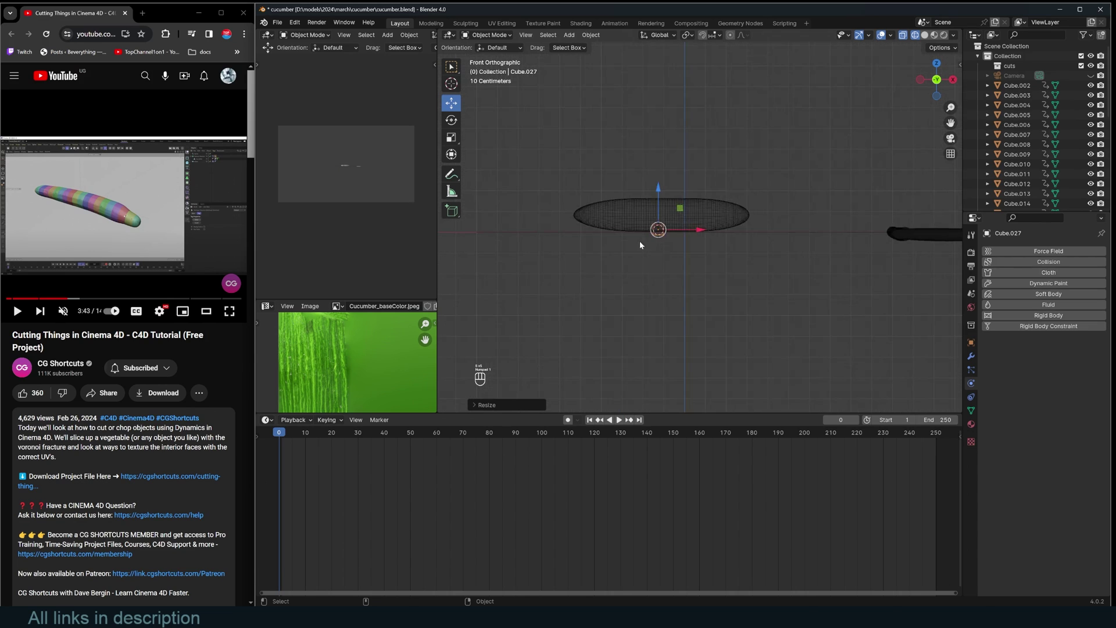
# Step: Make the support block a passive rigid body
pyautogui.click(1040, 304)
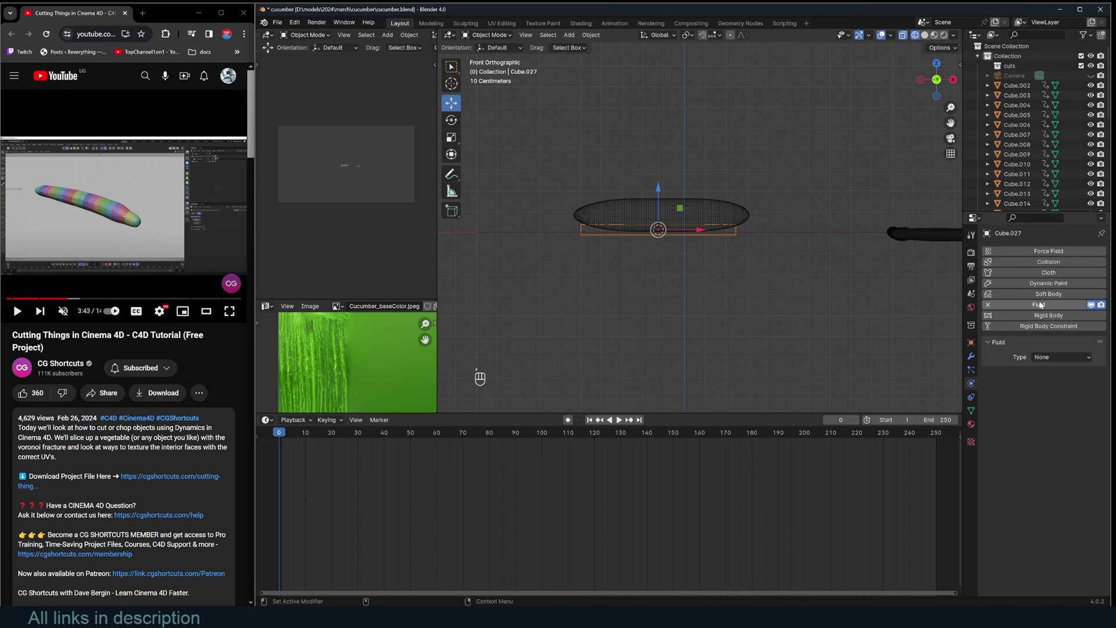
pyautogui.click(1039, 305)
pyautogui.click(1043, 315)
pyautogui.click(1064, 357)
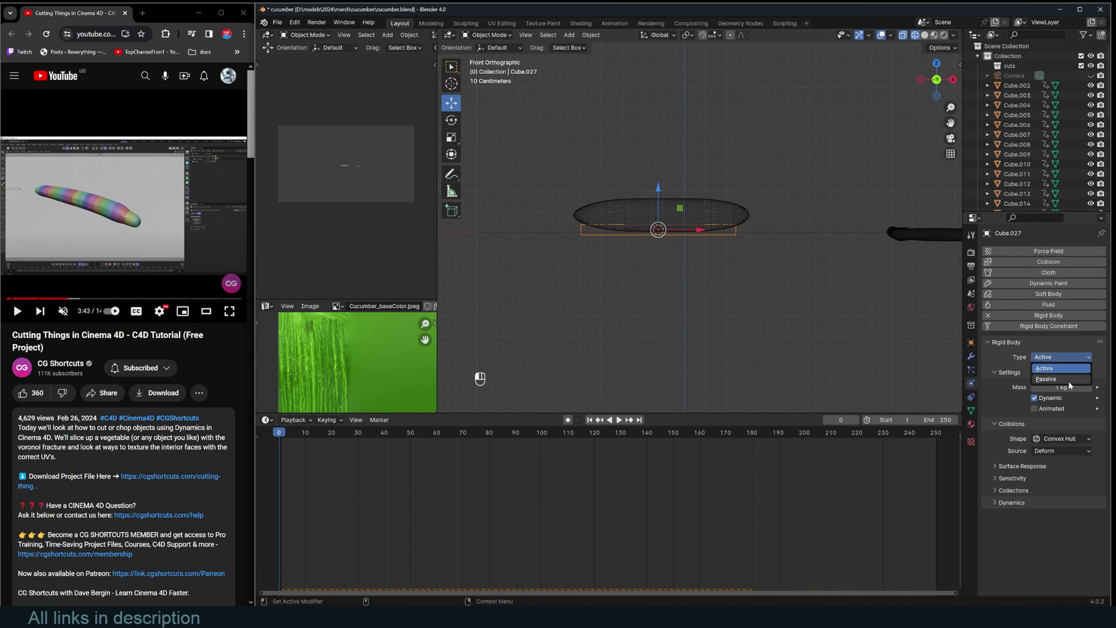
pyautogui.click(1069, 381)
# Step: Return to the shaded view, play the slicing simulation while looking from other angles, and stop it
pyautogui.hotkey('shift', 'z')
pyautogui.moveTo(804, 260)
pyautogui.mouseDown(button='middle')
pyautogui.moveTo(654, 267)
pyautogui.moveTo(714, 267)
pyautogui.moveTo(877, 229)
pyautogui.moveTo(820, 252)
pyautogui.moveTo(843, 280)
pyautogui.moveTo(867, 282)
pyautogui.mouseUp(button='middle')
pyautogui.press('space')
pyautogui.scroll(-4, 867, 204)
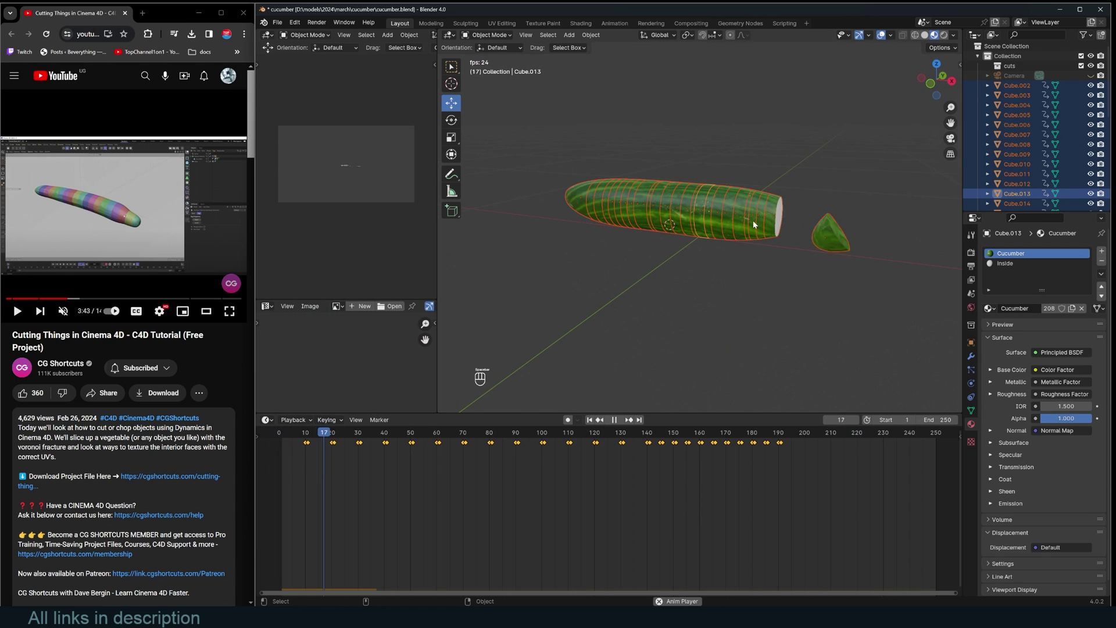
pyautogui.moveTo(752, 221); pyautogui.dragTo(687, 225, button='middle')
pyautogui.hotkey('alt', 'a')
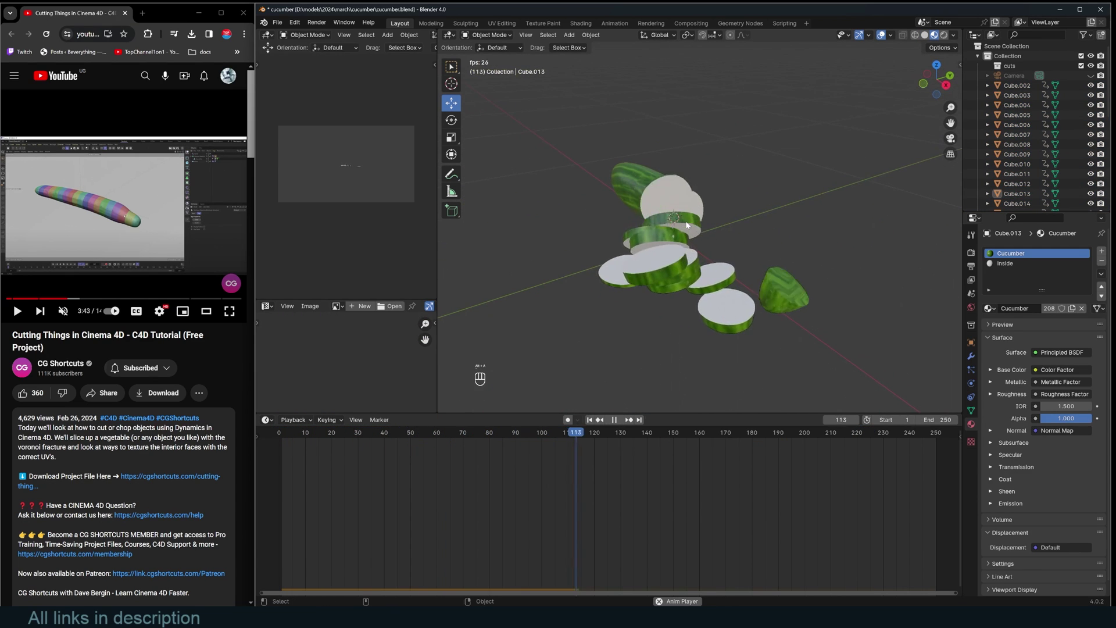
pyautogui.press('Escape')
# Step: Scrub to frame 36, select the slice at the cucumber's cut end, and check its UV maps
pyautogui.click(701, 213)
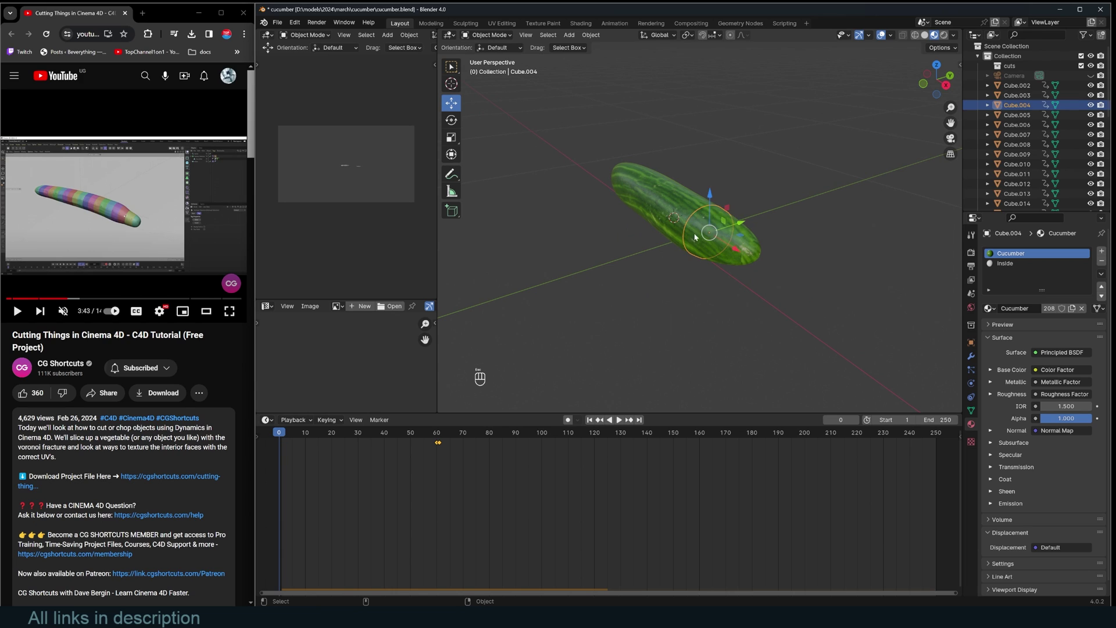
pyautogui.scroll(4, 700, 209)
pyautogui.click(798, 287)
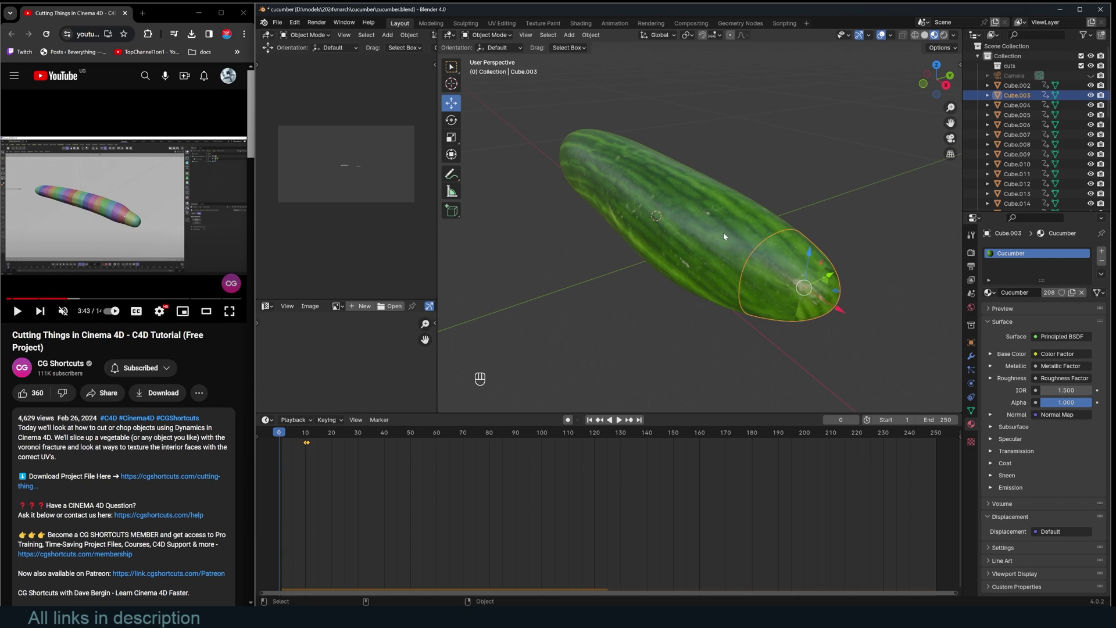
pyautogui.click(724, 238)
pyautogui.keyDown('shift'); pyautogui.moveTo(370, 493); pyautogui.dragTo(374, 483, button='right'); pyautogui.keyUp('shift')
pyautogui.click(750, 253)
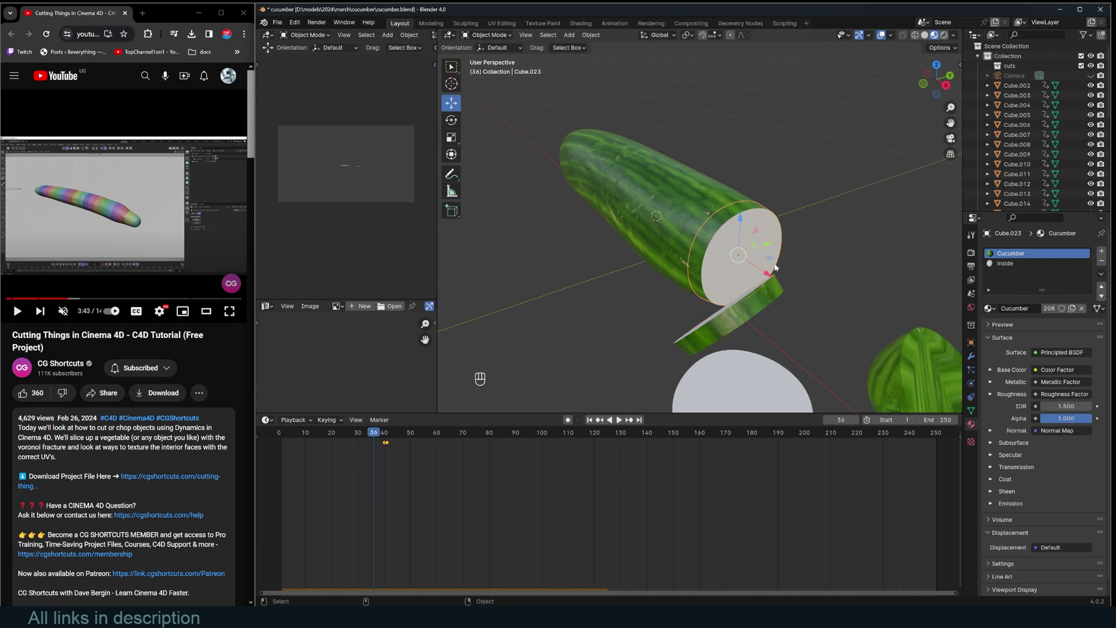
pyautogui.scroll(-3, 756, 256)
pyautogui.moveTo(756, 256); pyautogui.dragTo(779, 253, button='middle')
pyautogui.click(971, 410)
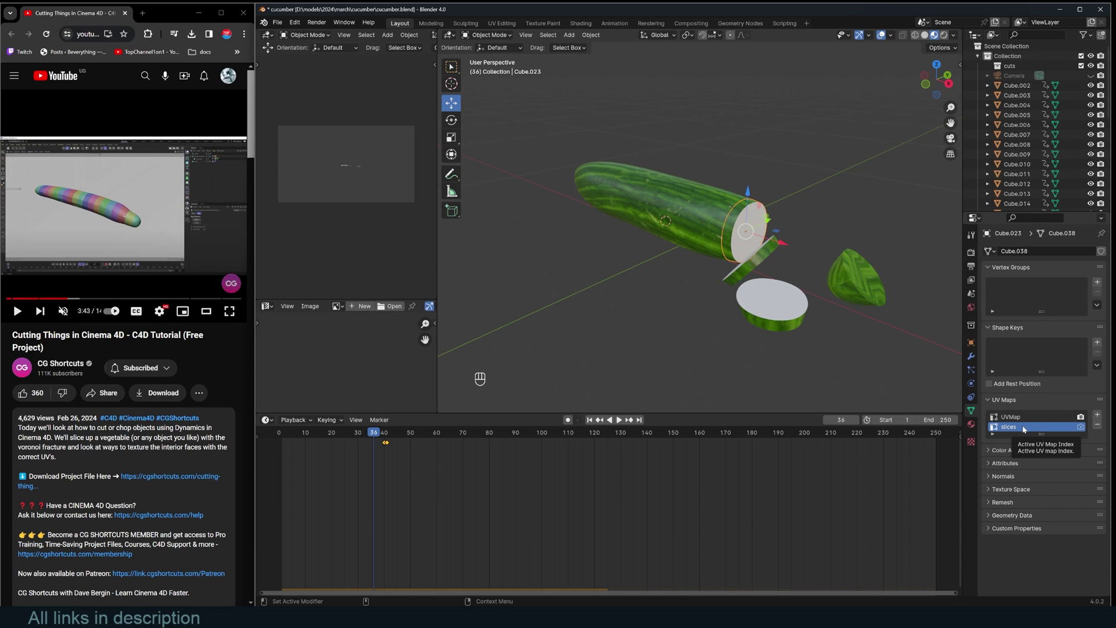
# Step: Isolate the selected slice in Edit Mode and assign the Inside material to its flat cap face
pyautogui.click(971, 424)
pyautogui.press('Tab')
pyautogui.click(746, 232)
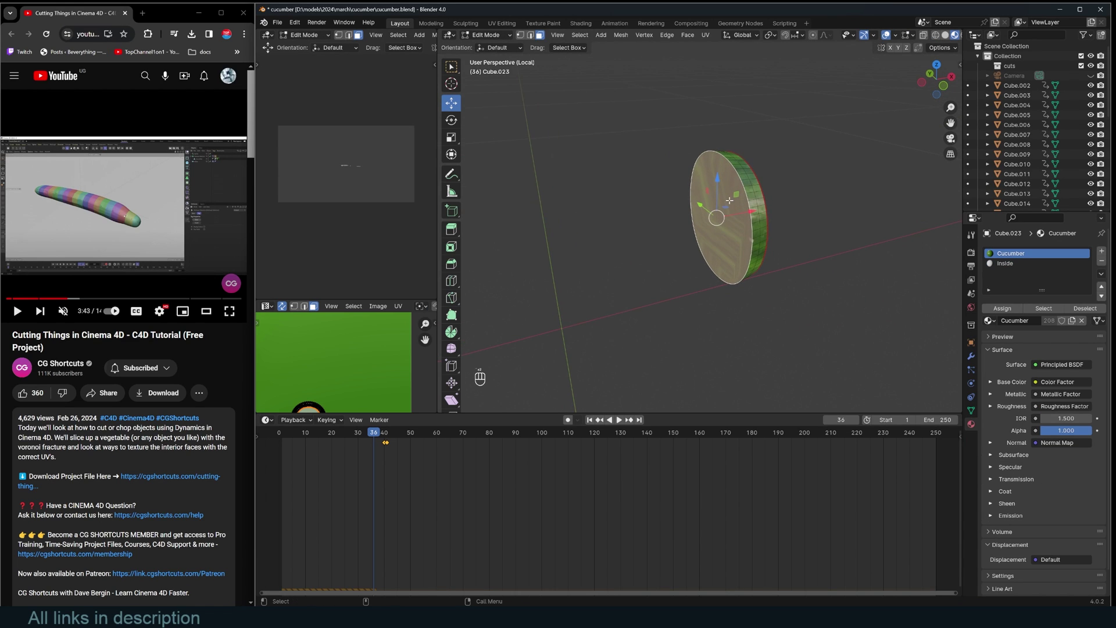
pyautogui.click(1012, 264)
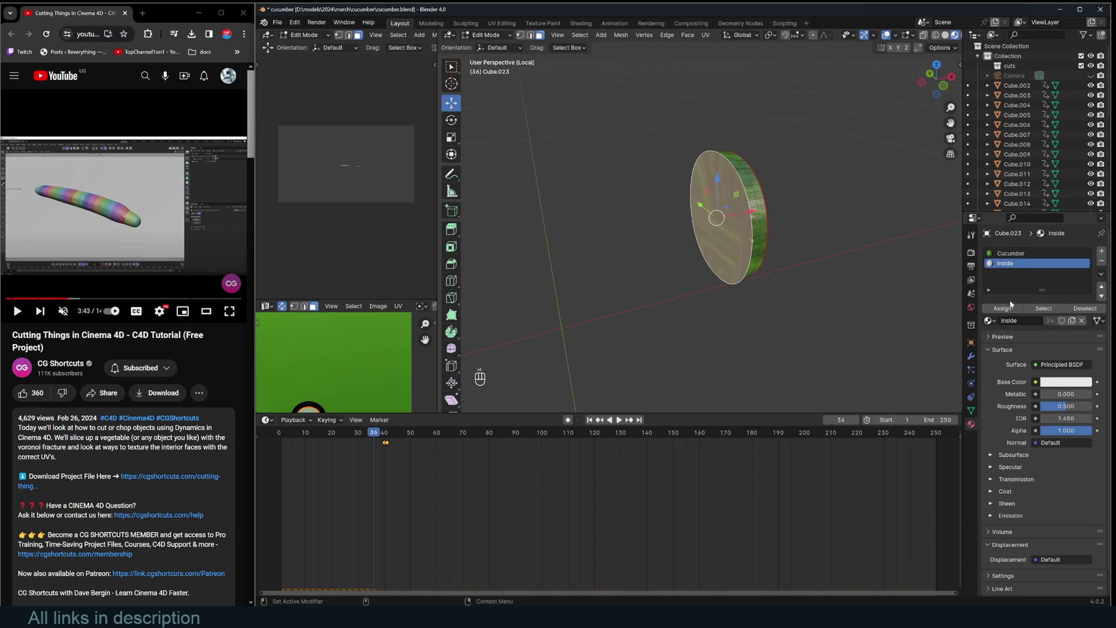
pyautogui.click(1003, 308)
# Step: Mark a seam around the slice's cap face, unwrap it, and return to the full scene in Object Mode
pyautogui.hotkey('ctrl', 'e')
pyautogui.click(792, 240)
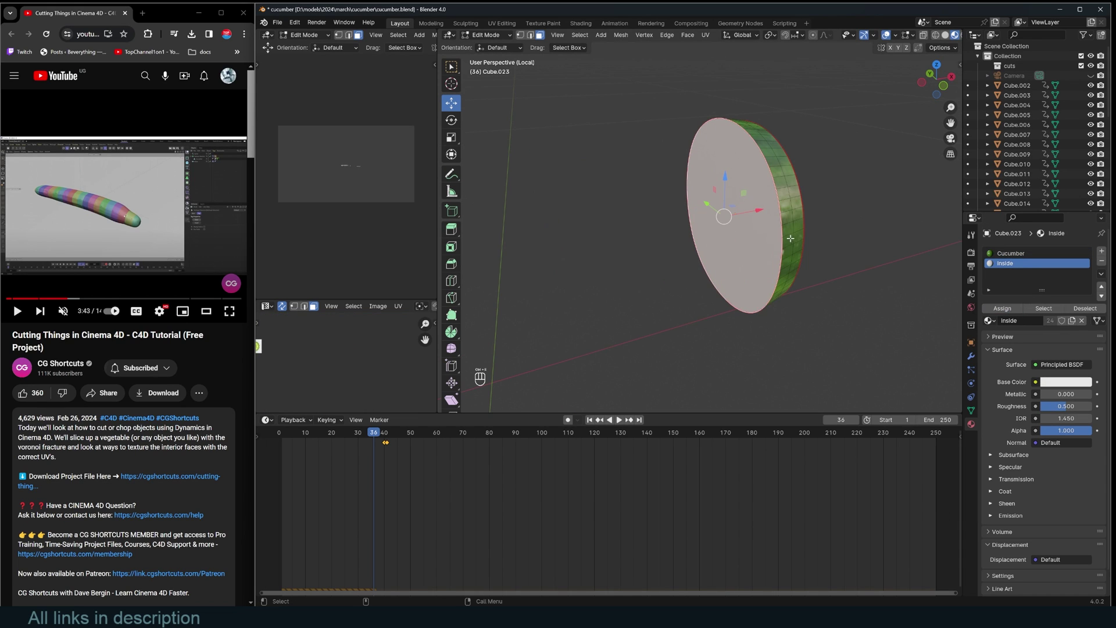
pyautogui.press('u')
pyautogui.click(764, 235)
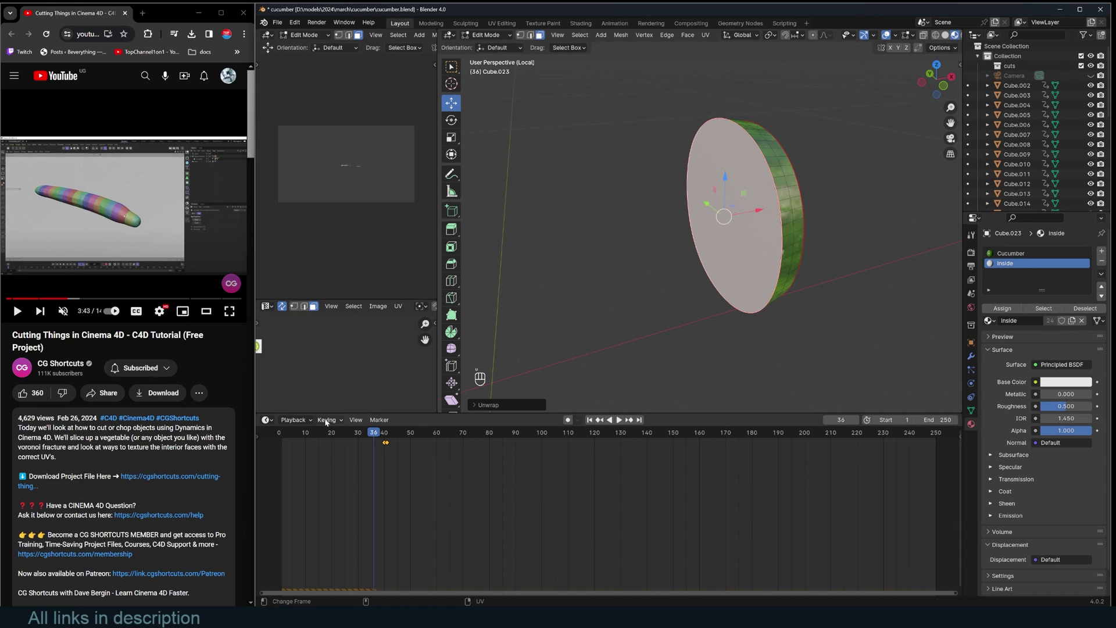
pyautogui.press('Tab')
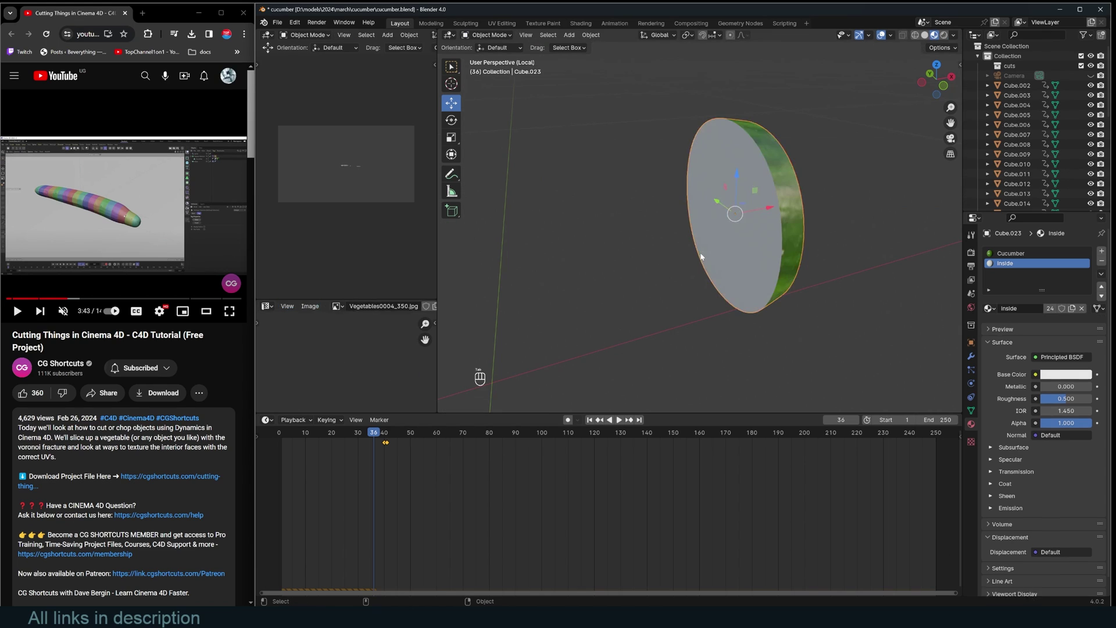
pyautogui.press('KP_Divide')
# Step: Play the simulation to frame 120, select all the cucumber slices, and select all their faces in Edit Mode
pyautogui.press('space')
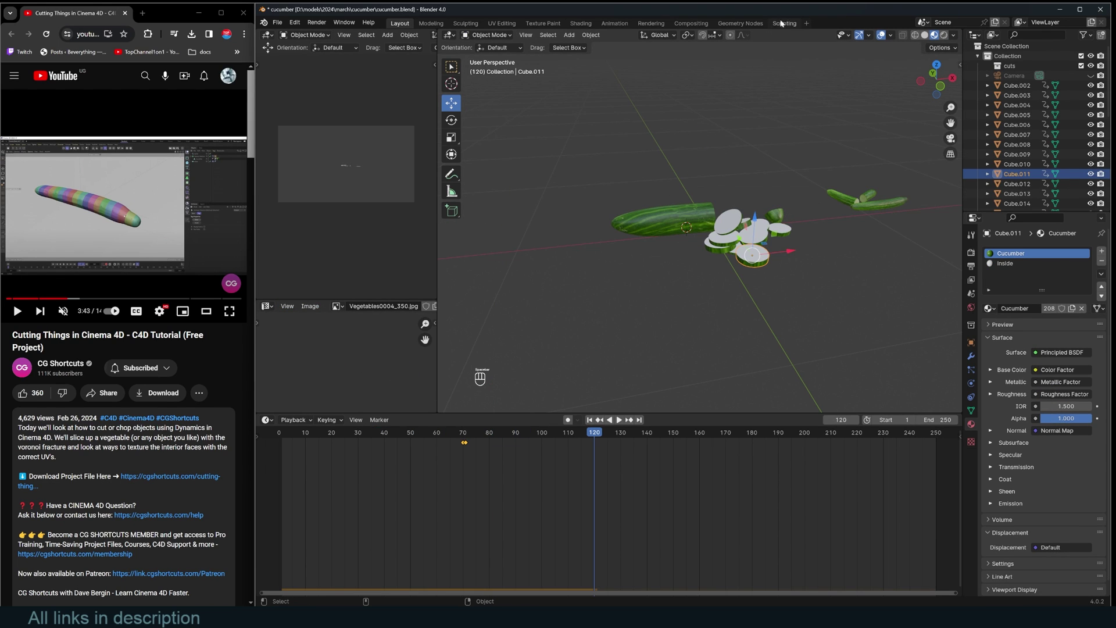
pyautogui.moveTo(595, 162); pyautogui.dragTo(789, 269)
pyautogui.press('Tab')
pyautogui.press('a')
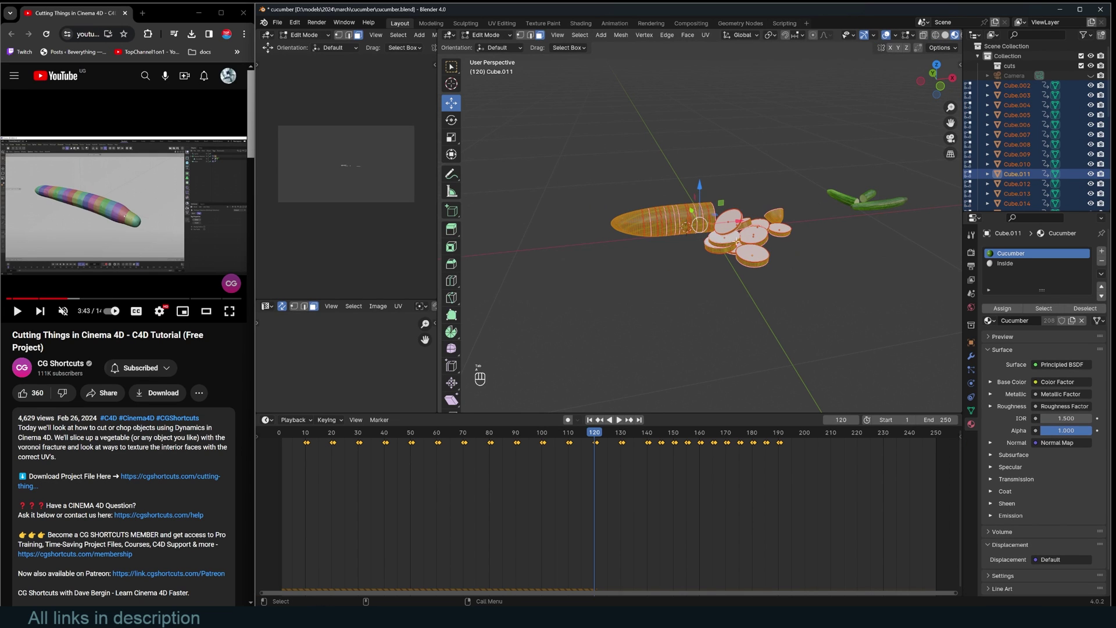
# Step: Bring the Vegetables0004_350.jpg image texture into the Inside material's nodes and preview it on the slice caps
pyautogui.click(581, 23)
pyautogui.moveTo(692, 438); pyautogui.dragTo(570, 417)
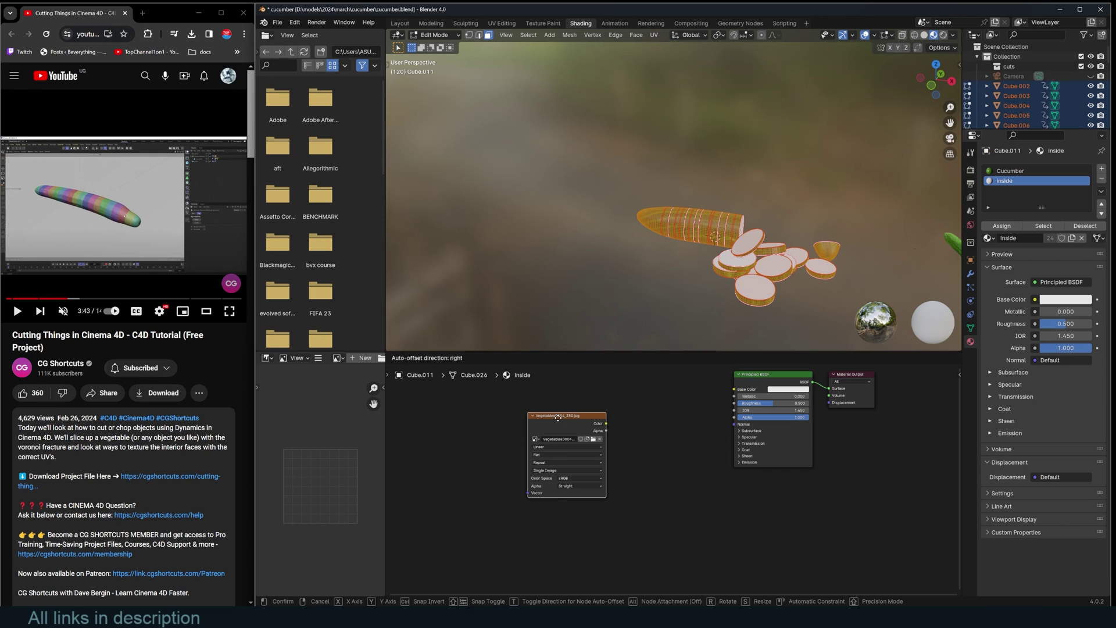
pyautogui.scroll(3, 660, 344)
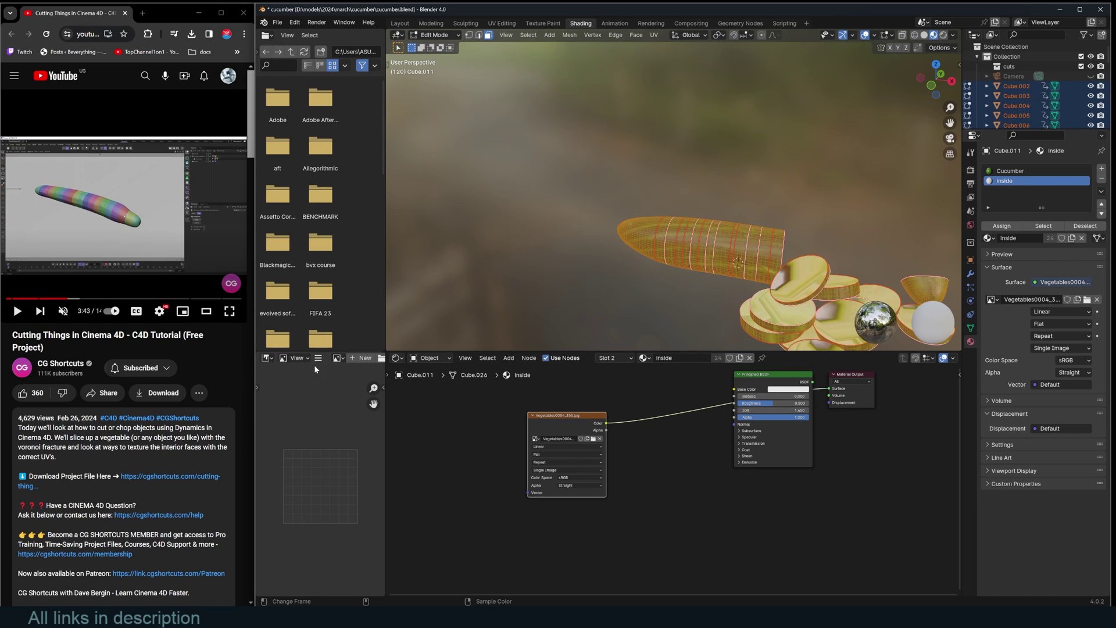
# Step: Widen the image area, switch it to a UV editor, and display the slices' UVs over the cucumber slice image
pyautogui.moveTo(386, 386); pyautogui.dragTo(474, 386)
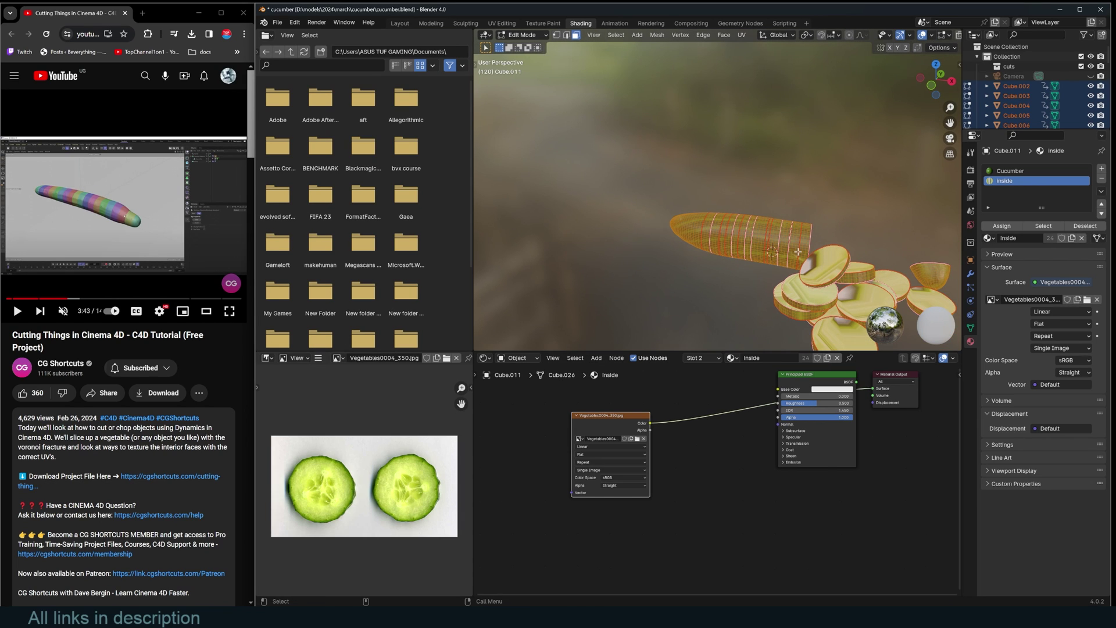
pyautogui.click(833, 265)
pyautogui.click(267, 359)
pyautogui.click(284, 406)
pyautogui.press('a')
pyautogui.scroll(2, 360, 486)
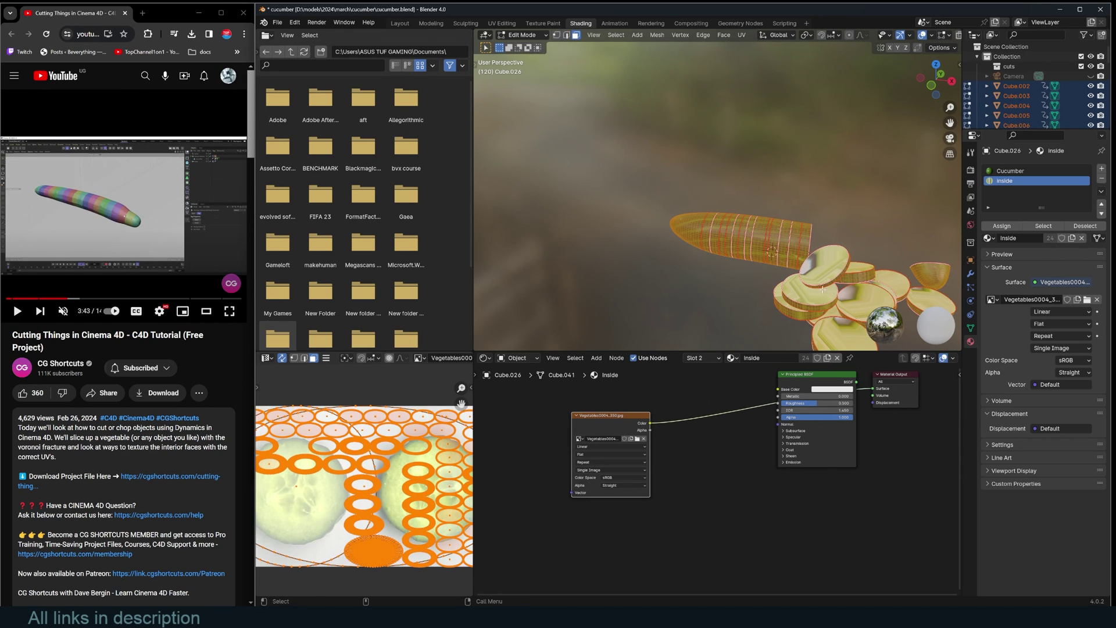
# Step: Reselect all the slices, select every face using the Inside material in Edit Mode, and hide the remaining faces
pyautogui.moveTo(869, 300); pyautogui.dragTo(830, 267, button='middle')
pyautogui.hotkey('alt', 'a')
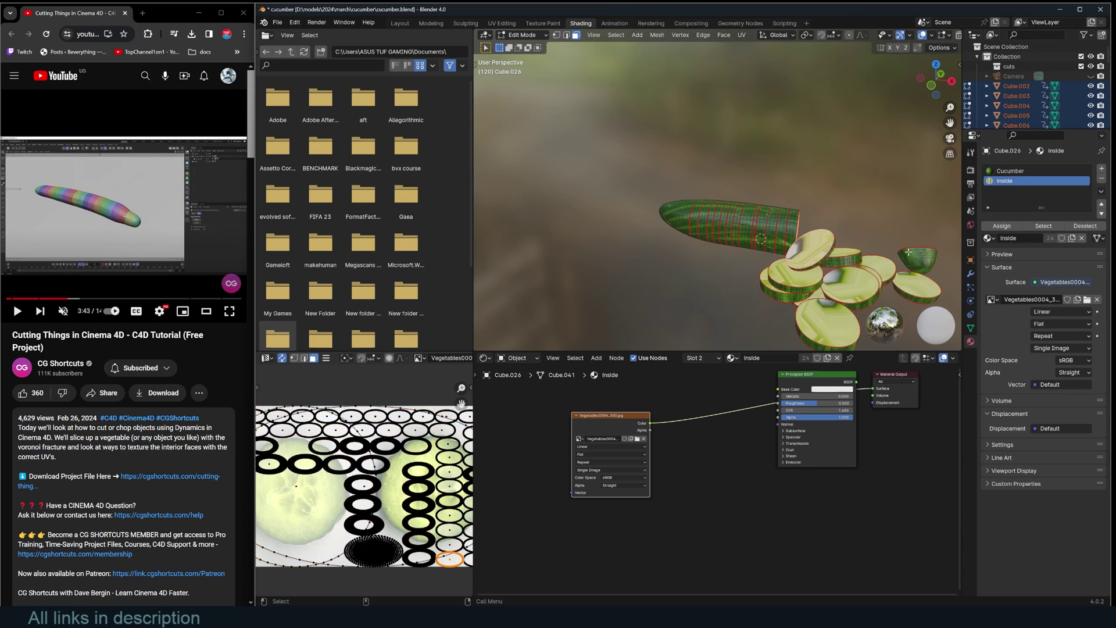
pyautogui.press('Tab')
pyautogui.scroll(-1, 721, 221)
pyautogui.moveTo(643, 191); pyautogui.dragTo(895, 288)
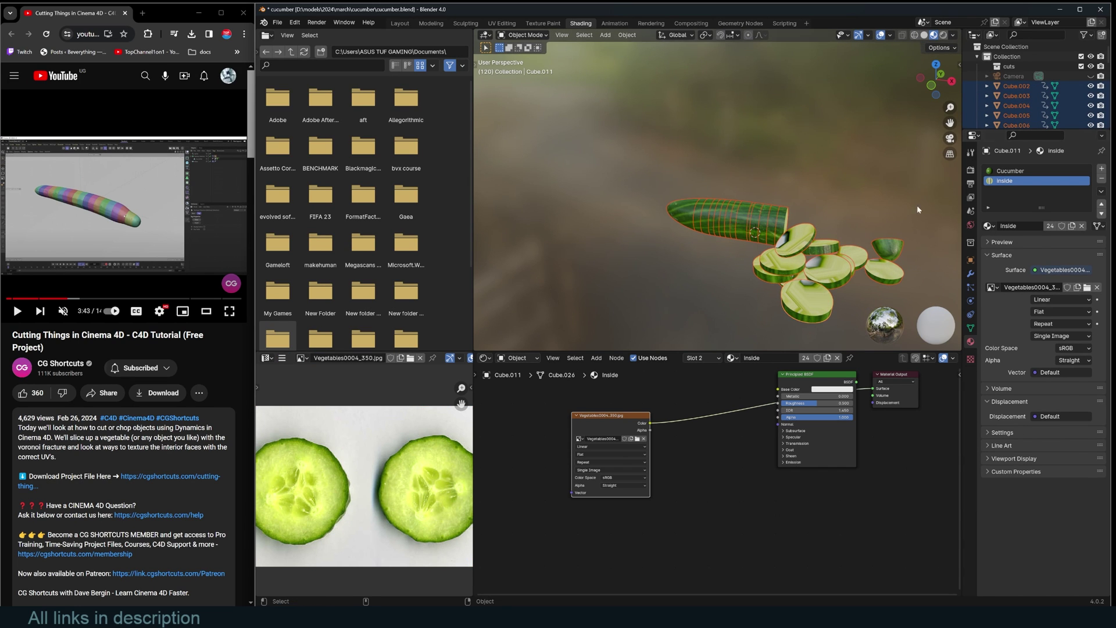
pyautogui.press('Tab')
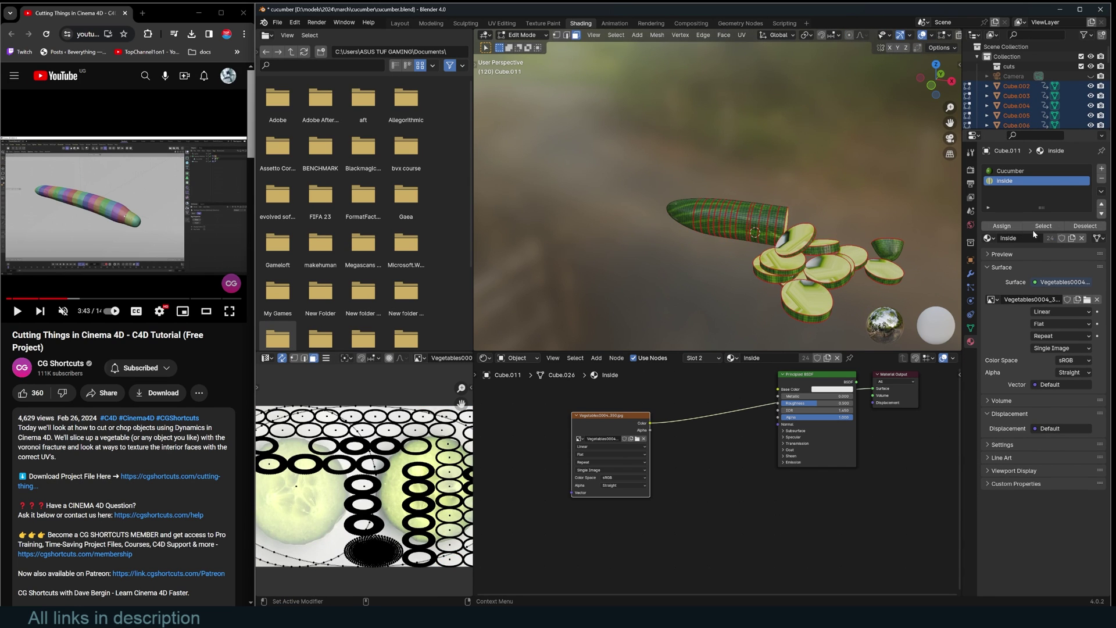
pyautogui.click(1043, 226)
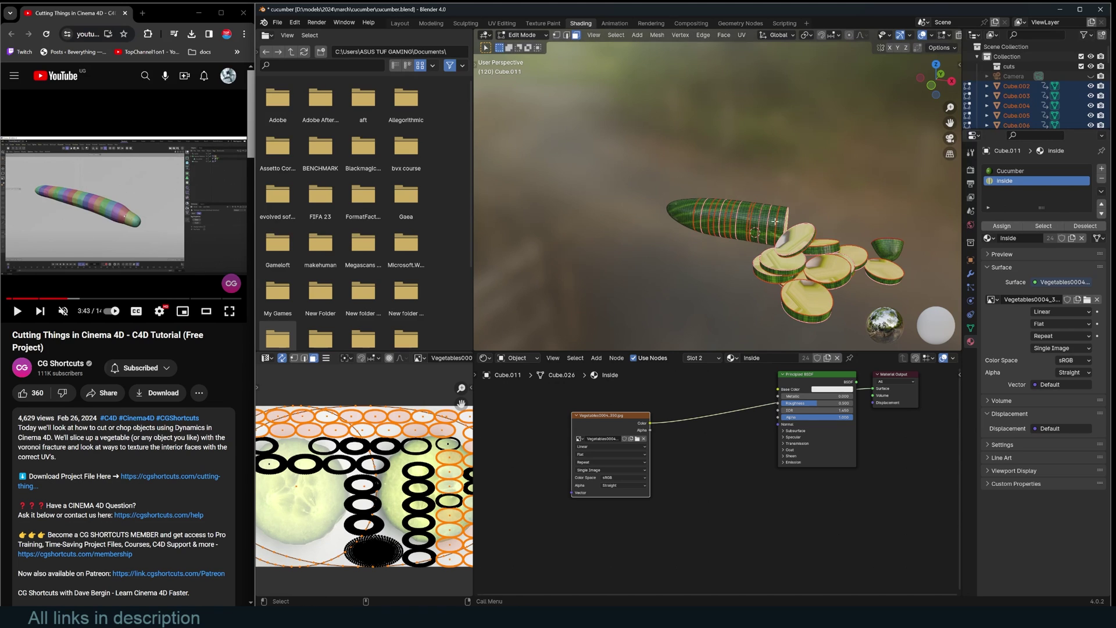
pyautogui.scroll(-2, 365, 486)
pyautogui.hotkey('shift', 'h')
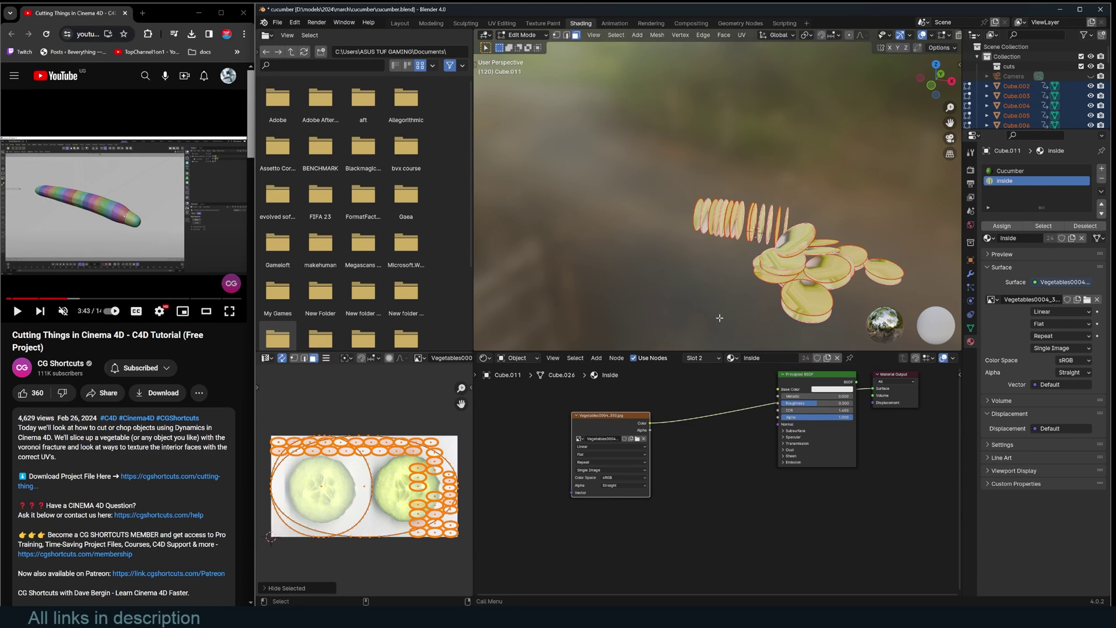
# Step: Maximize the UV editor and fit the whole cucumber slice image in view
pyautogui.scroll(2, 389, 480)
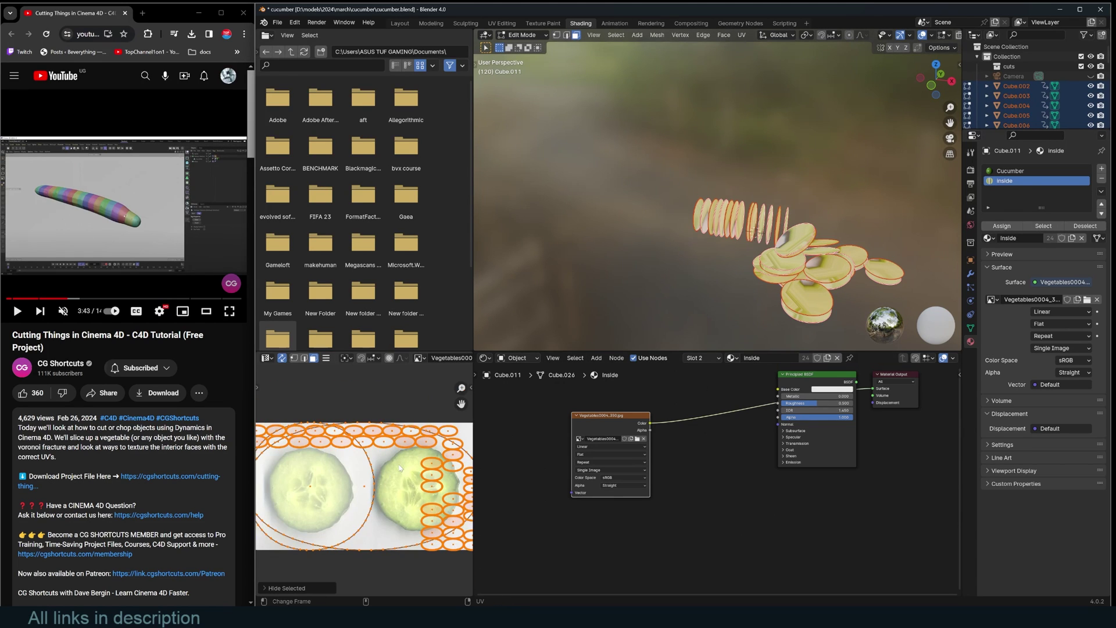
pyautogui.hotkey('ctrl', 'space')
pyautogui.press('Home')
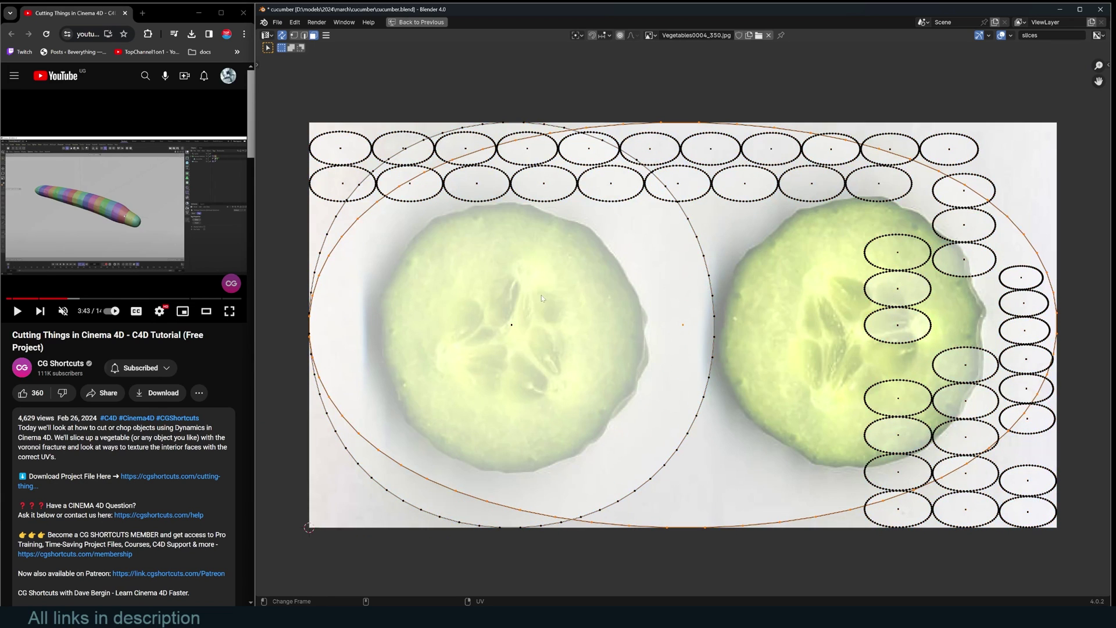
# Step: Scale the two largest UV islands down to fit inside the left cucumber slice of the image
pyautogui.press('s')
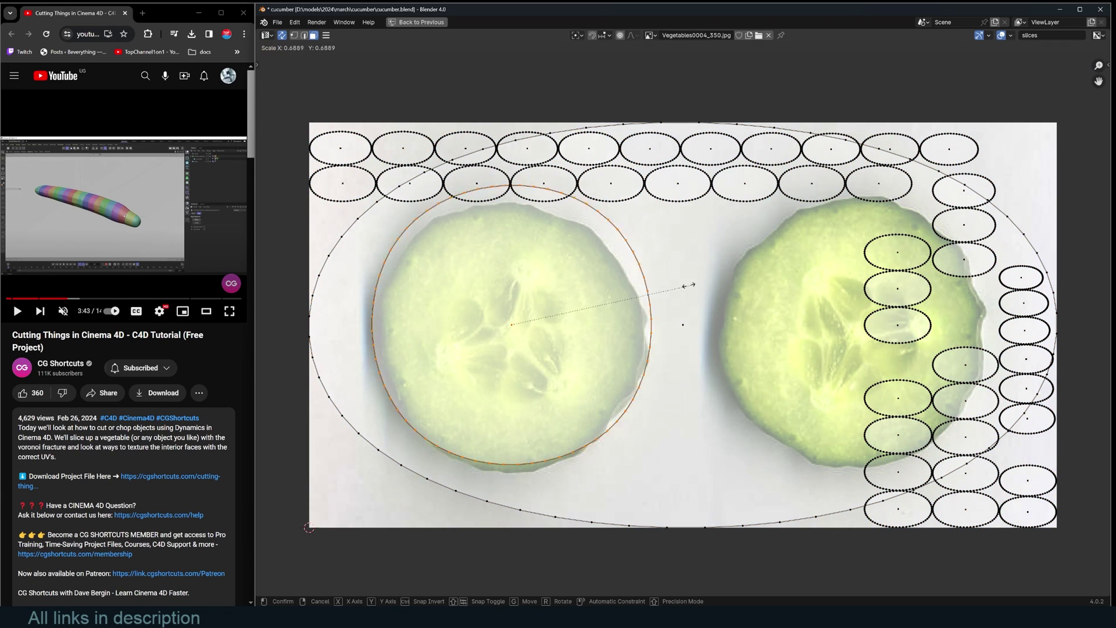
pyautogui.click(691, 278)
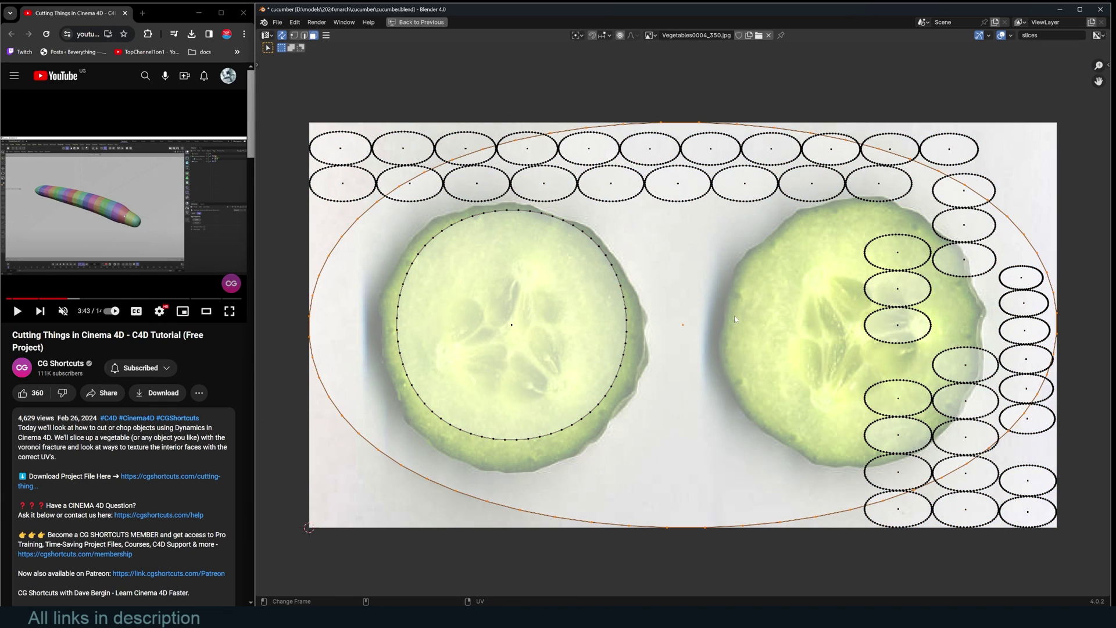
pyautogui.press('s')
# Step: Stack the small UV islands from the upper-left rows at the left slice's centre and scale them up within its rind
pyautogui.click(341, 148)
pyautogui.press('g')
pyautogui.click(611, 184)
pyautogui.press('g')
pyautogui.press('s')
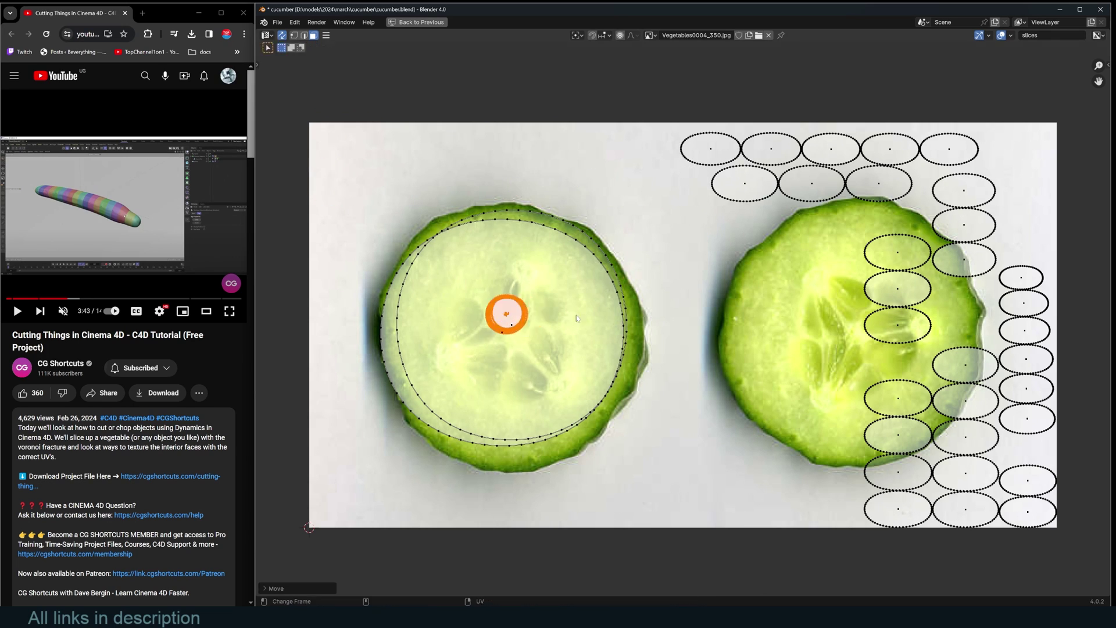
# Step: Move the remaining top-row UV islands onto the left slice and enlarge them to cover its flesh
pyautogui.click(881, 146)
pyautogui.press('g')
pyautogui.click(700, 147)
pyautogui.press('g')
pyautogui.press('s')
pyautogui.press('g')
# Step: Gather the leftover small UV islands along the image's right side over the right cucumber slice
pyautogui.click(898, 251)
pyautogui.press('g')
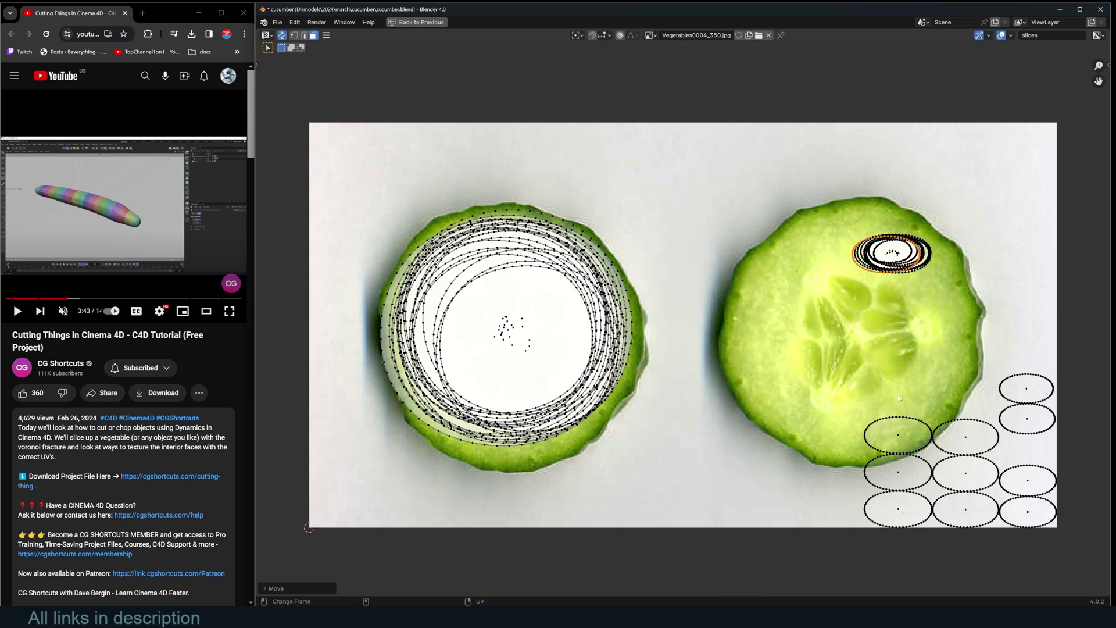
pyautogui.press('g')
pyautogui.click(961, 474)
pyautogui.press('g')
pyautogui.click(855, 331)
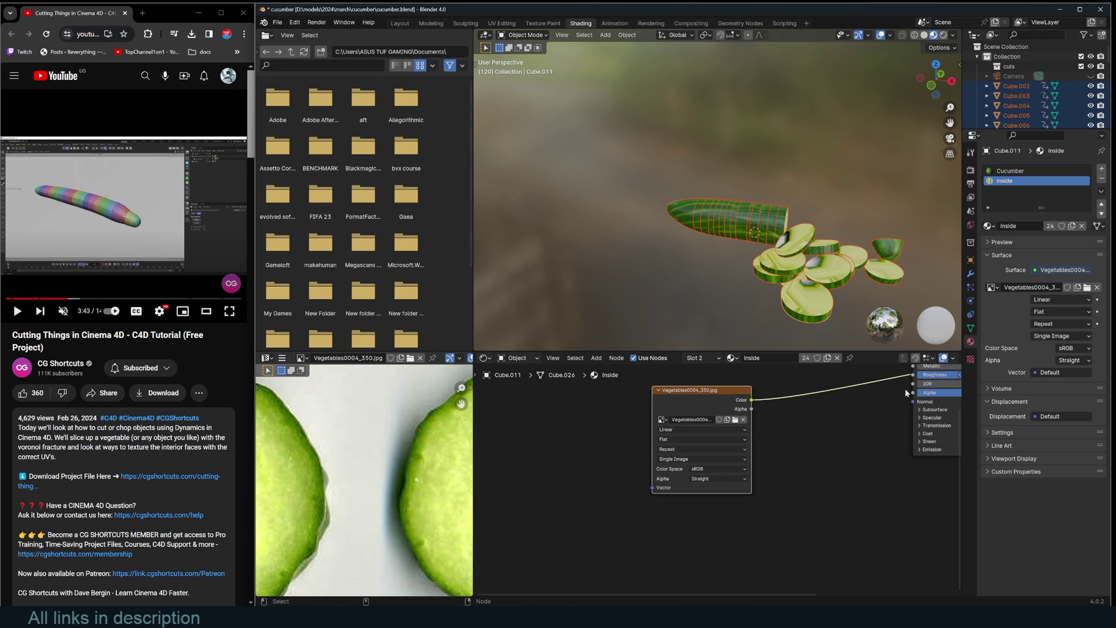
# Step: Add a slices Attribute node to the Inside material and connect its Vector output to the cucumber image texture's Vector input
pyautogui.click(970, 329)
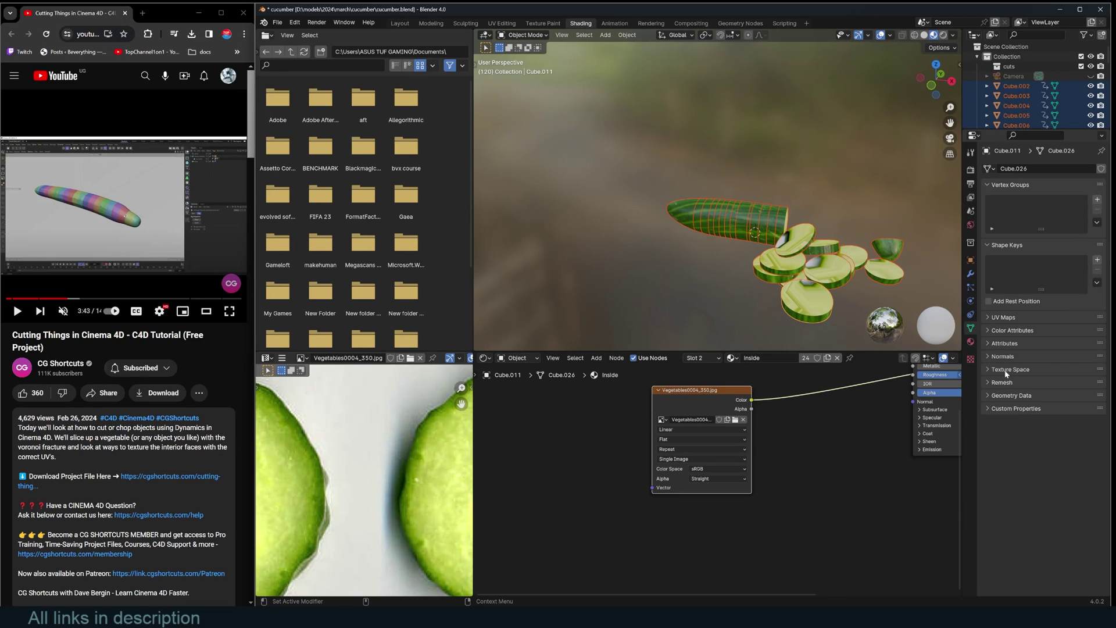
pyautogui.click(1020, 318)
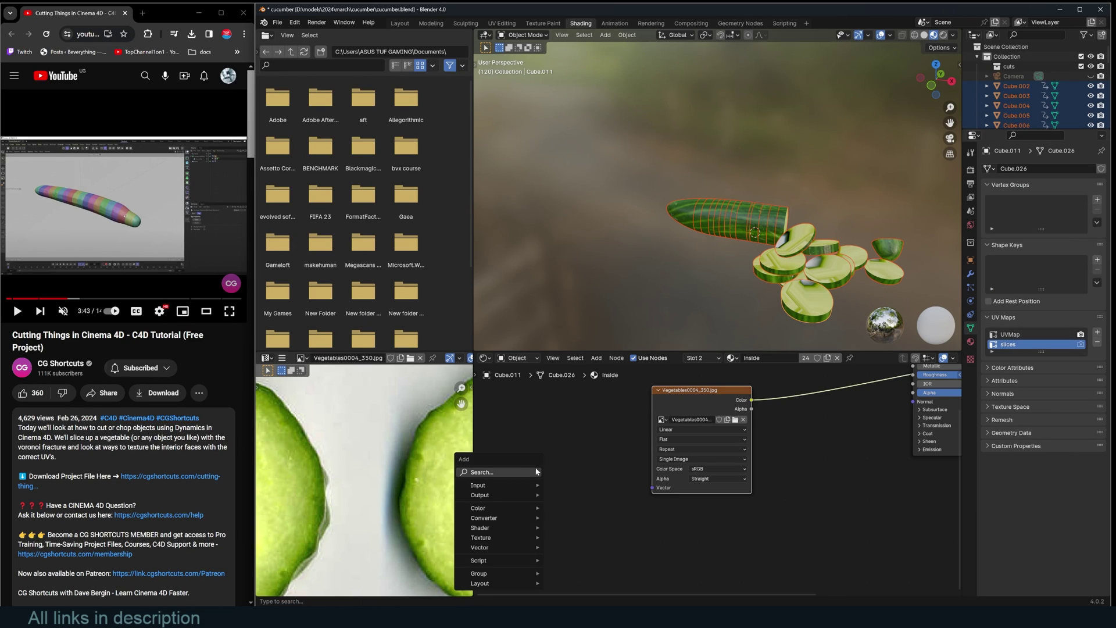
pyautogui.click(573, 441)
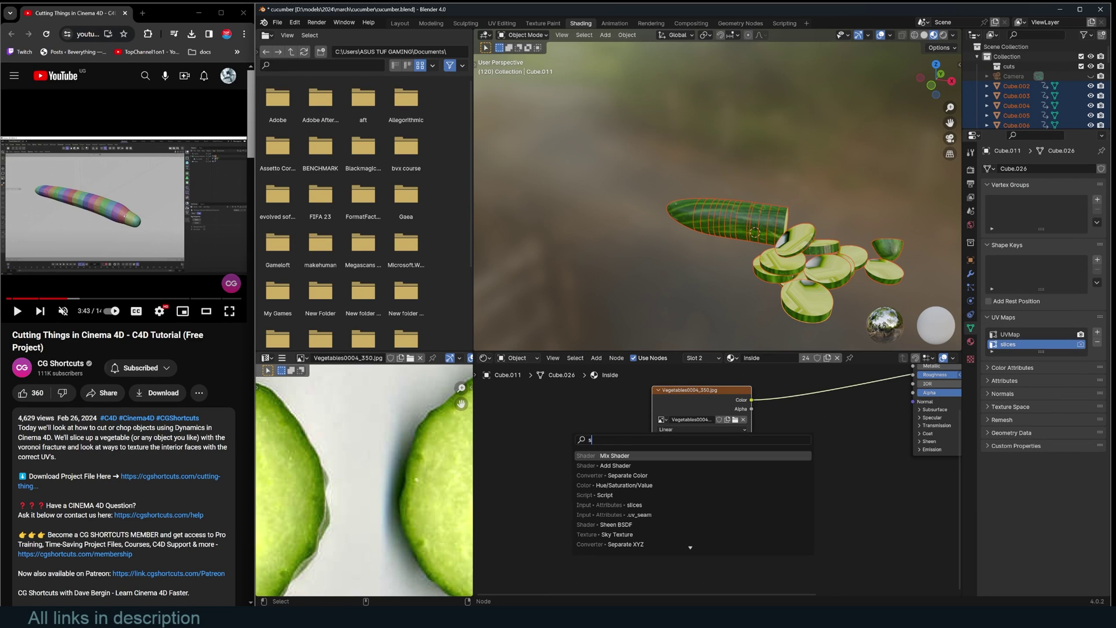
pyautogui.write('sli')
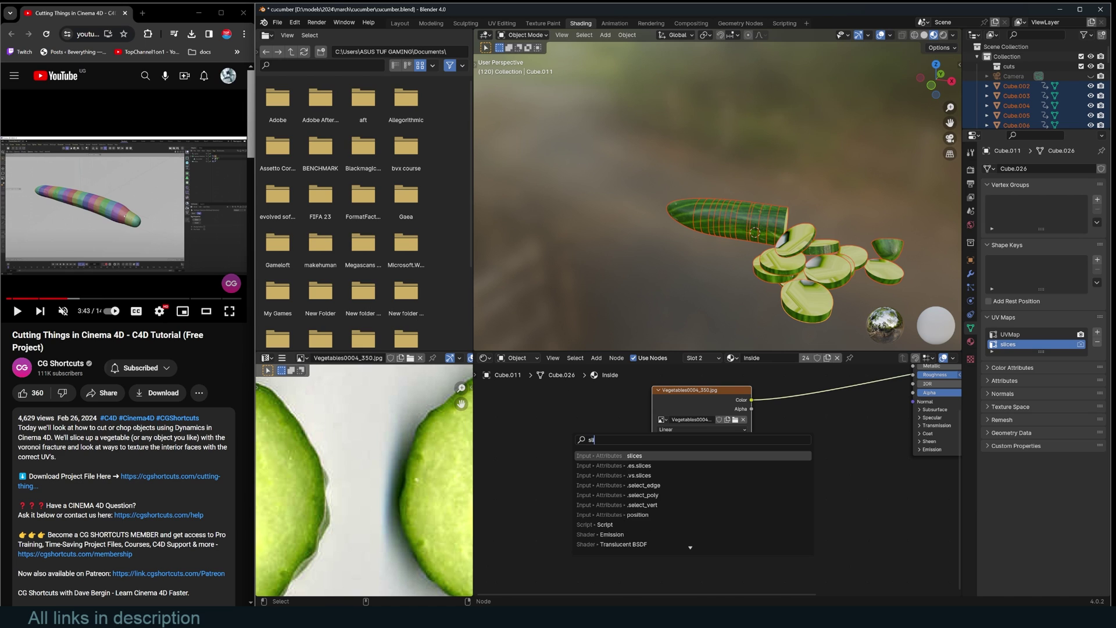
pyautogui.press('Return')
pyautogui.click(611, 446)
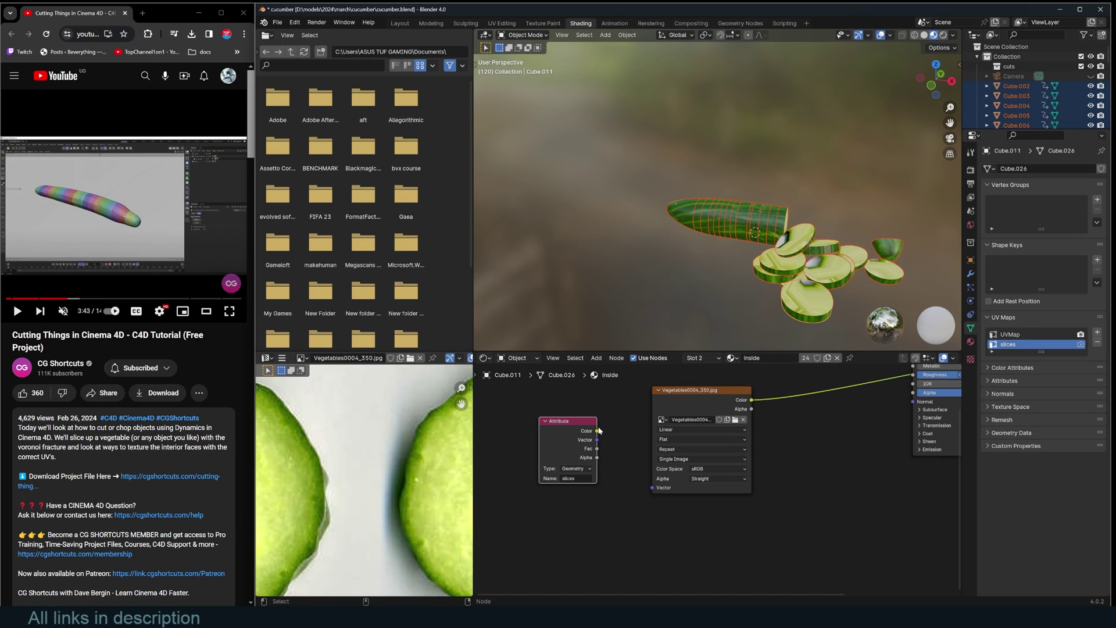
pyautogui.moveTo(657, 491); pyautogui.dragTo(655, 488)
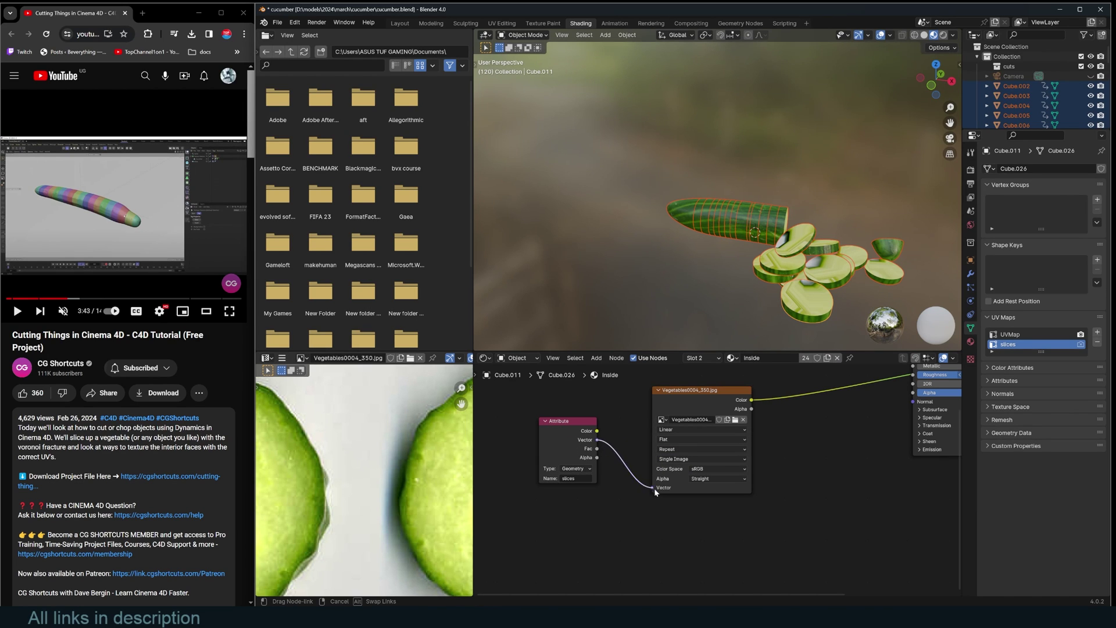
pyautogui.moveTo(843, 314); pyautogui.dragTo(864, 325, button='middle')
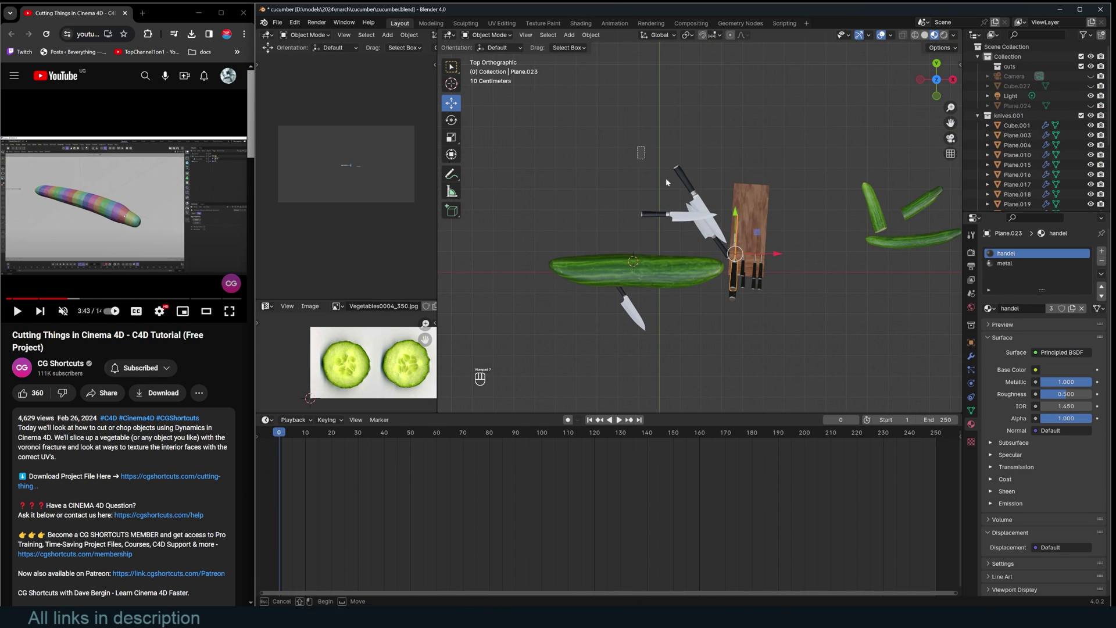
# Step: Set the knife block and the other knives aside, and clear the rotation of the knife beside the cucumber
pyautogui.moveTo(666, 182); pyautogui.dragTo(742, 150)
pyautogui.click(647, 323)
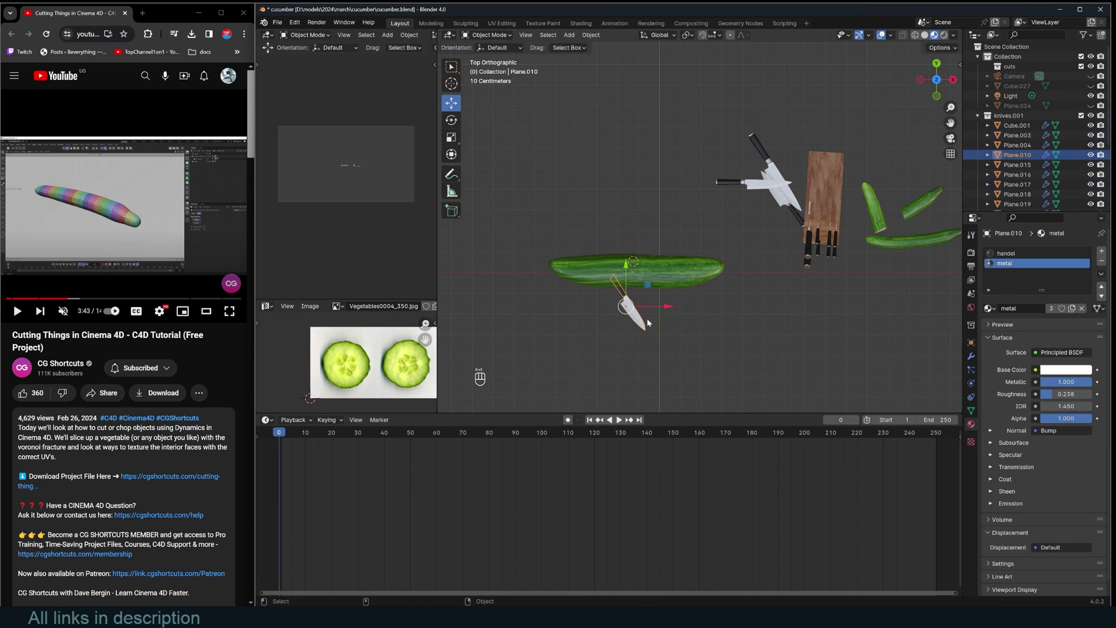
pyautogui.scroll(3, 669, 314)
pyautogui.scroll(-1, 686, 305)
pyautogui.hotkey('alt', 'r')
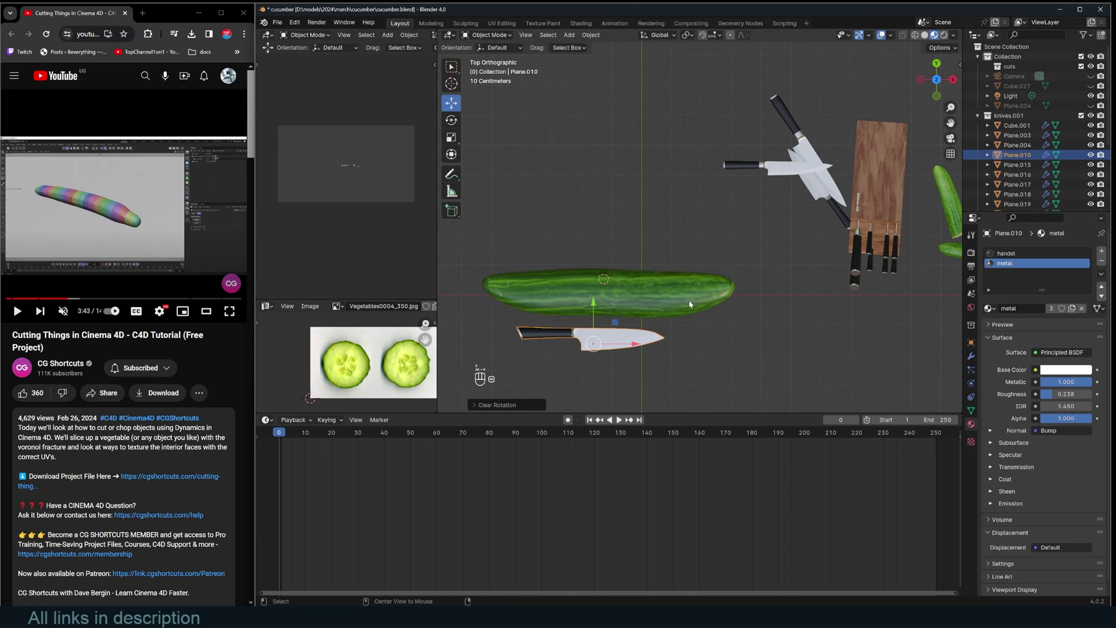
# Step: Rotate the knife 90 degrees around X and turn it perpendicular to the cucumber's length
pyautogui.write('rx90')
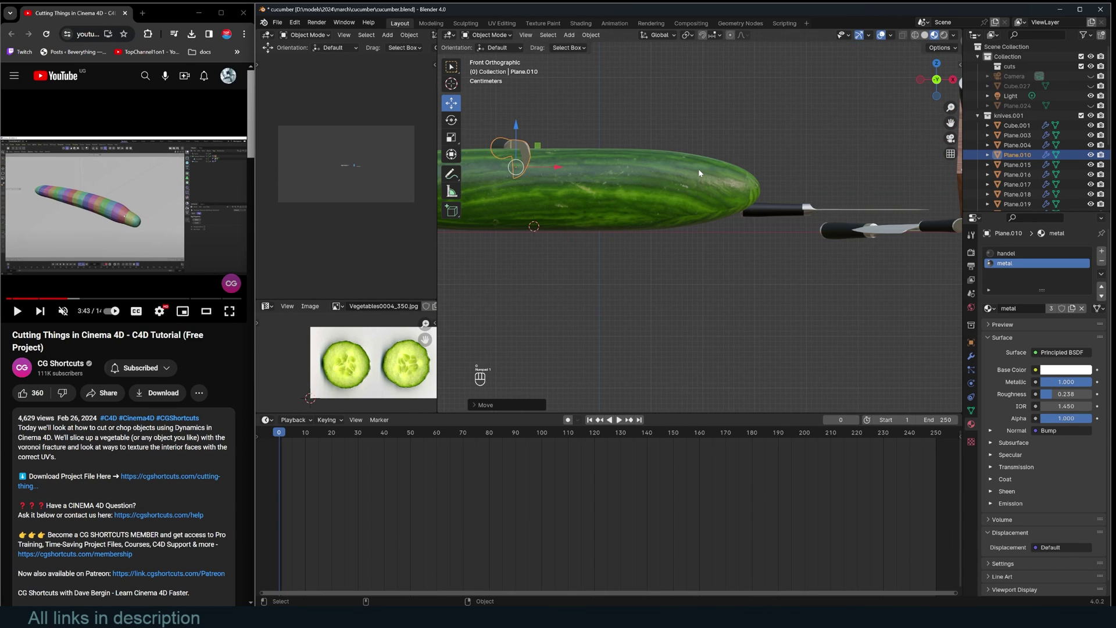
pyautogui.press('KP_7')
pyautogui.press('r')
pyautogui.click(720, 191)
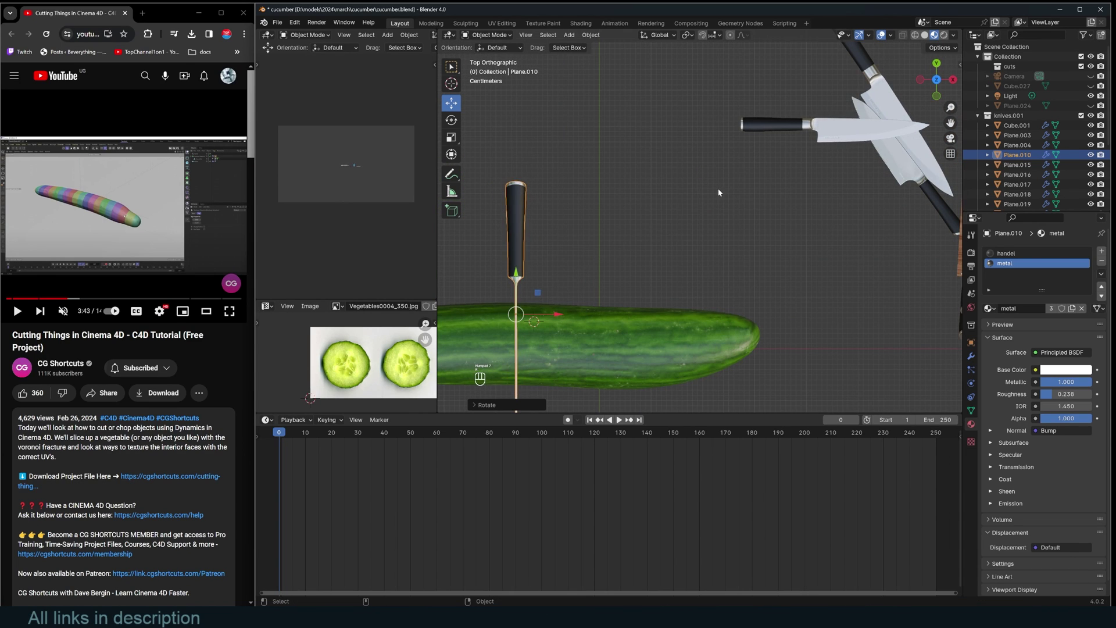
# Step: Move the knife in the right side view to a spot in front of the cucumber
pyautogui.press('KP_3')
pyautogui.scroll(-1, 697, 171)
pyautogui.keyDown('shift'); pyautogui.moveTo(698, 171); pyautogui.dragTo(792, 172, button='middle'); pyautogui.keyUp('shift')
pyautogui.press('g')
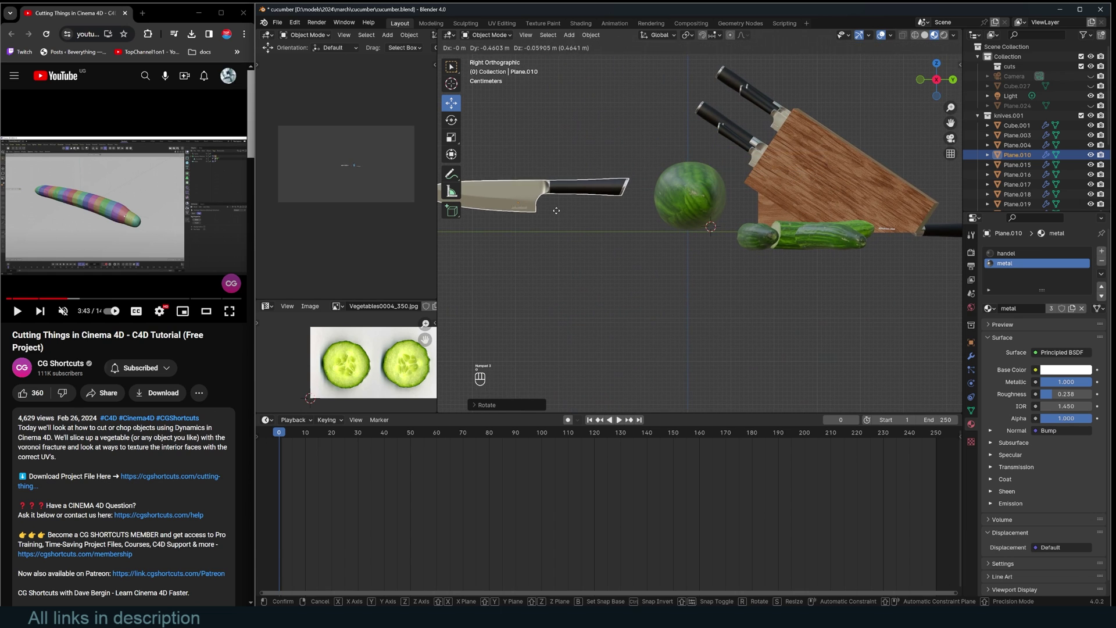
pyautogui.click(595, 198)
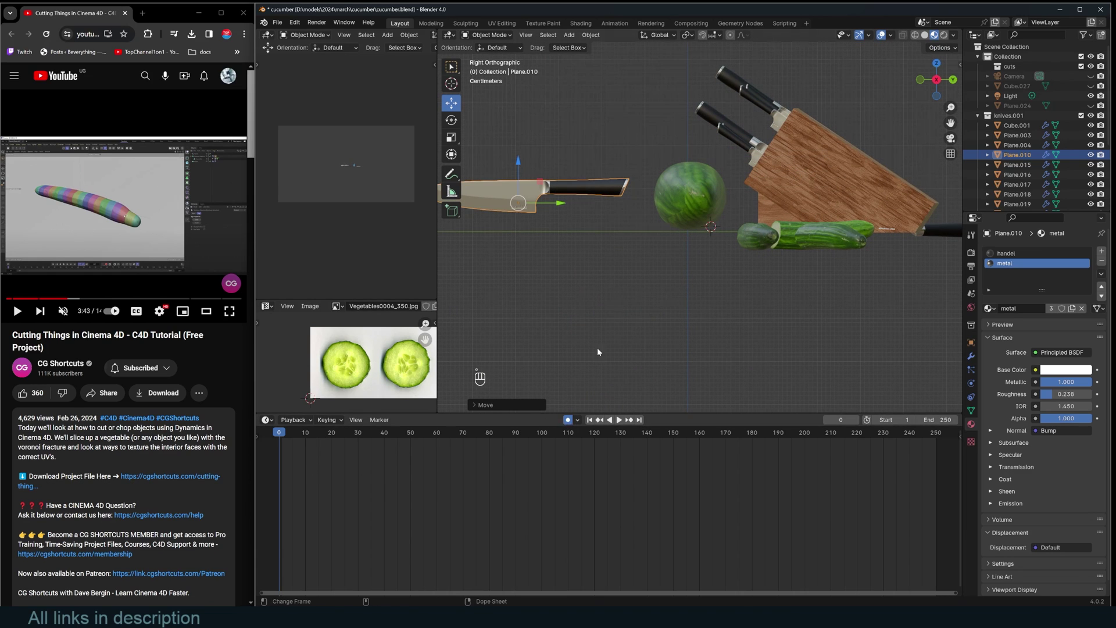
# Step: Pose the knife lowered and tilted down into a cutting position at frame 9 with auto keying
pyautogui.click(303, 432)
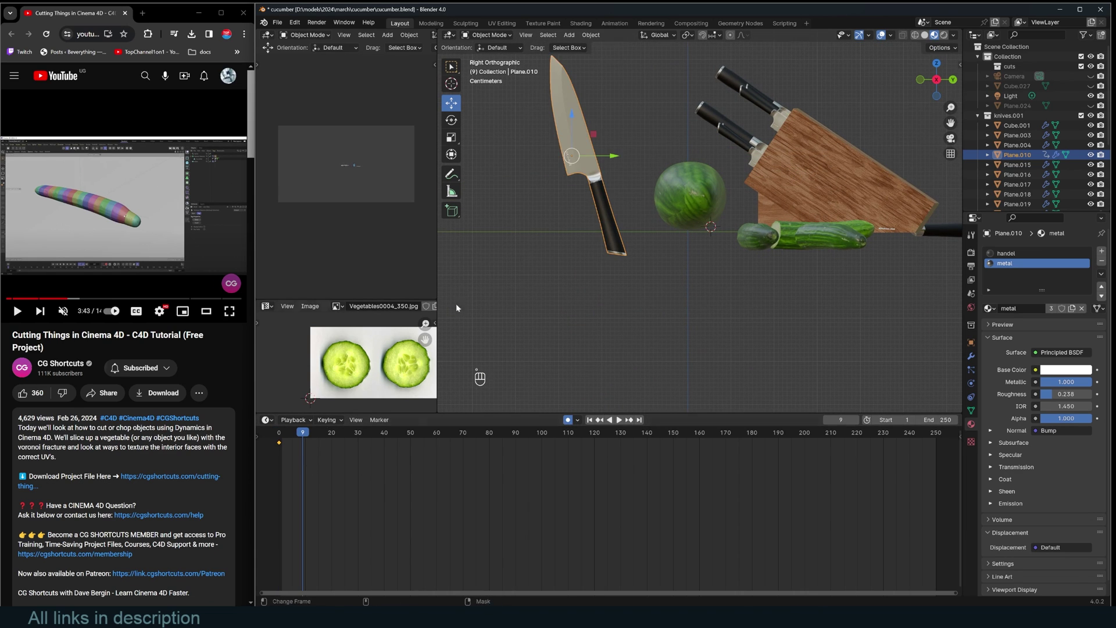
pyautogui.press('r')
pyautogui.click(667, 189)
pyautogui.press('g')
pyautogui.click(621, 269)
pyautogui.press('r')
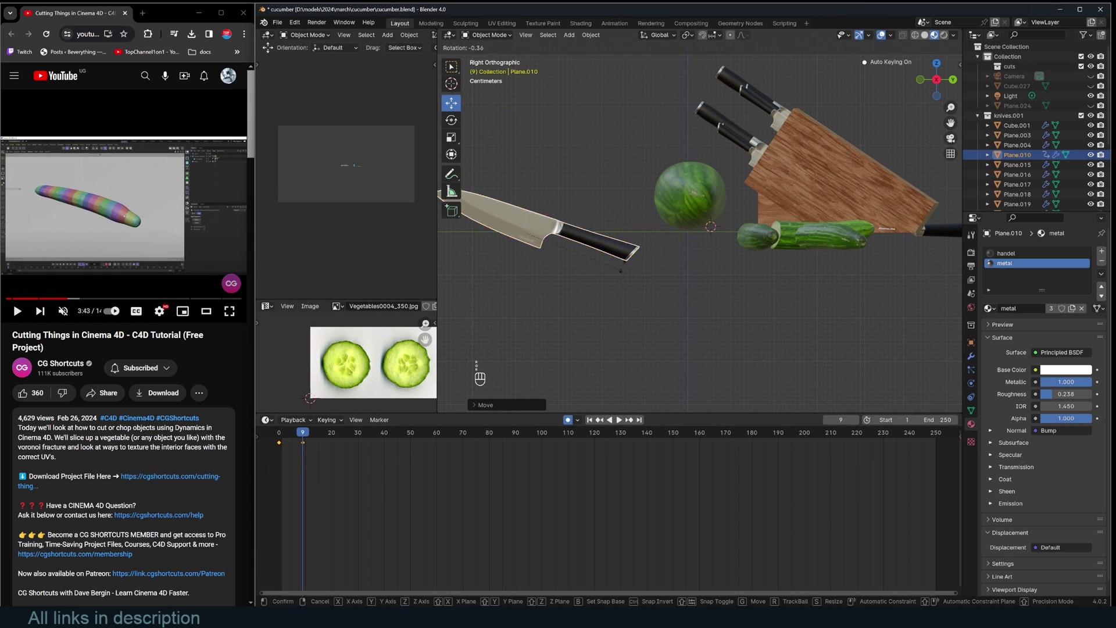
pyautogui.click(530, 305)
# Step: Rotate and move the knife back to a raised pose at frame 20, and play back the chop
pyautogui.press('r')
pyautogui.click(501, 326)
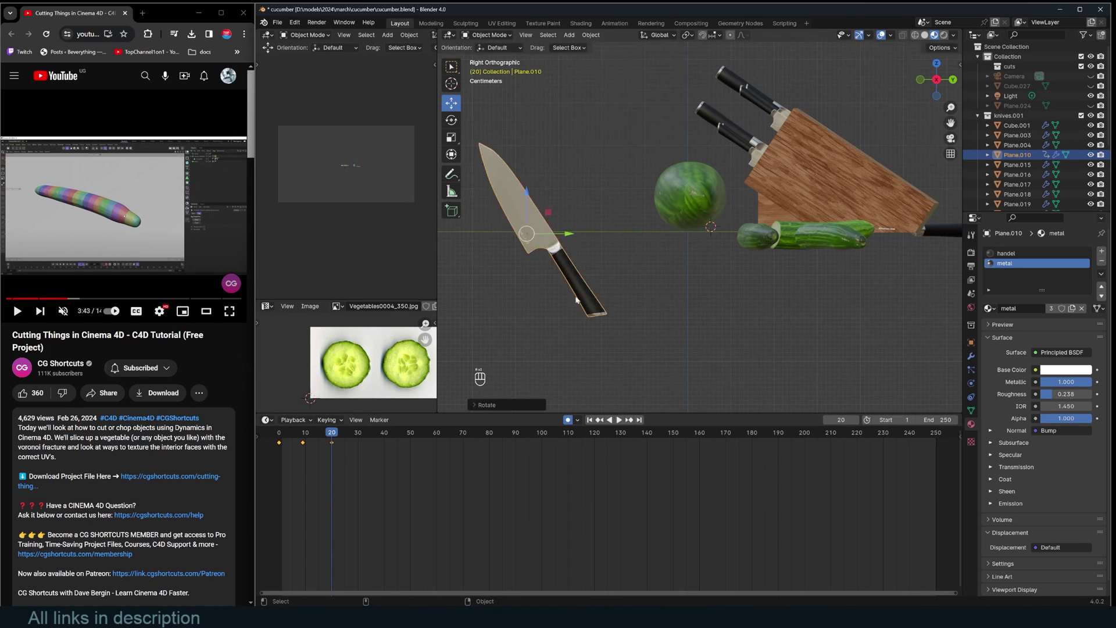
pyautogui.press('g')
pyautogui.click(563, 291)
pyautogui.press('space')
pyautogui.press('Escape')
pyautogui.press('space')
pyautogui.press('Escape')
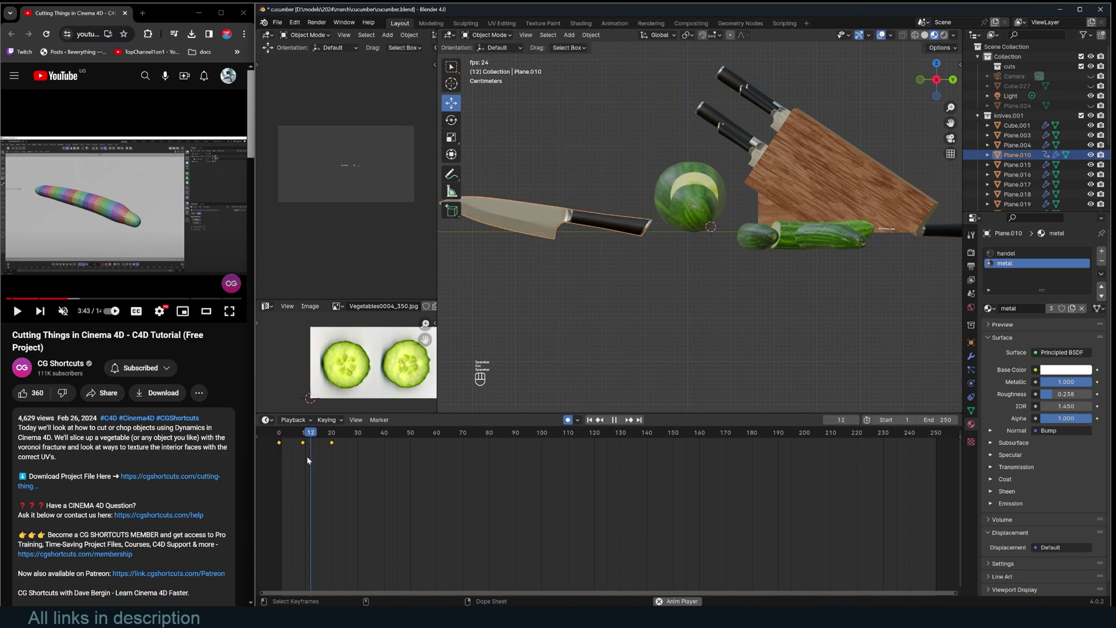
# Step: Duplicate the knife's chop keyframes repeatedly along the timeline and play back the repeated chopping
pyautogui.hotkey('shift', 'd')
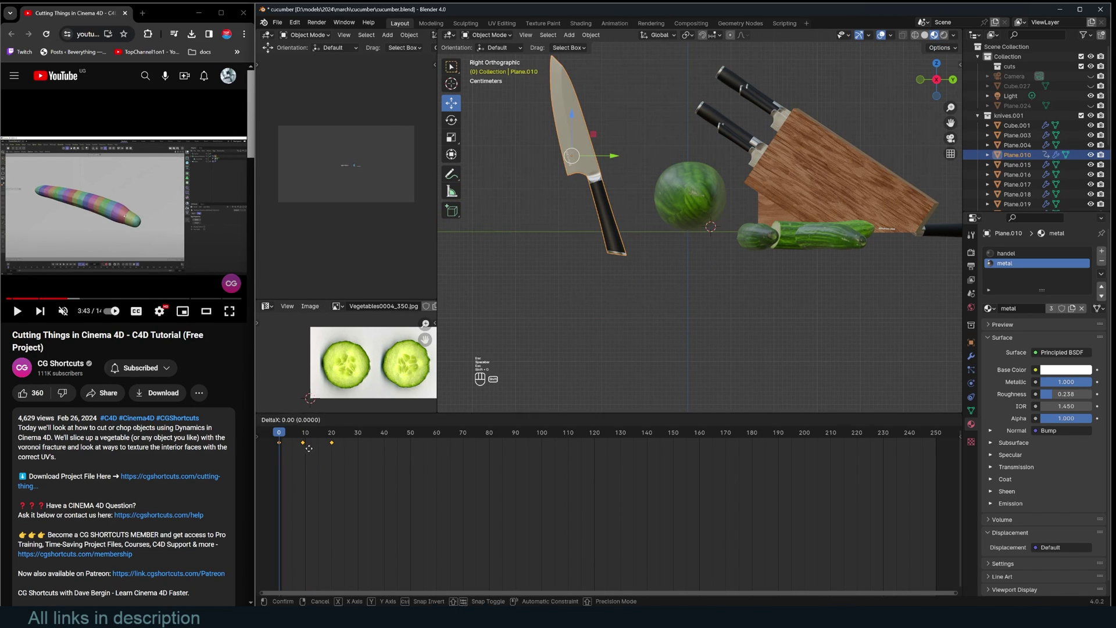
pyautogui.click(383, 453)
pyautogui.press('space')
pyautogui.press('Escape')
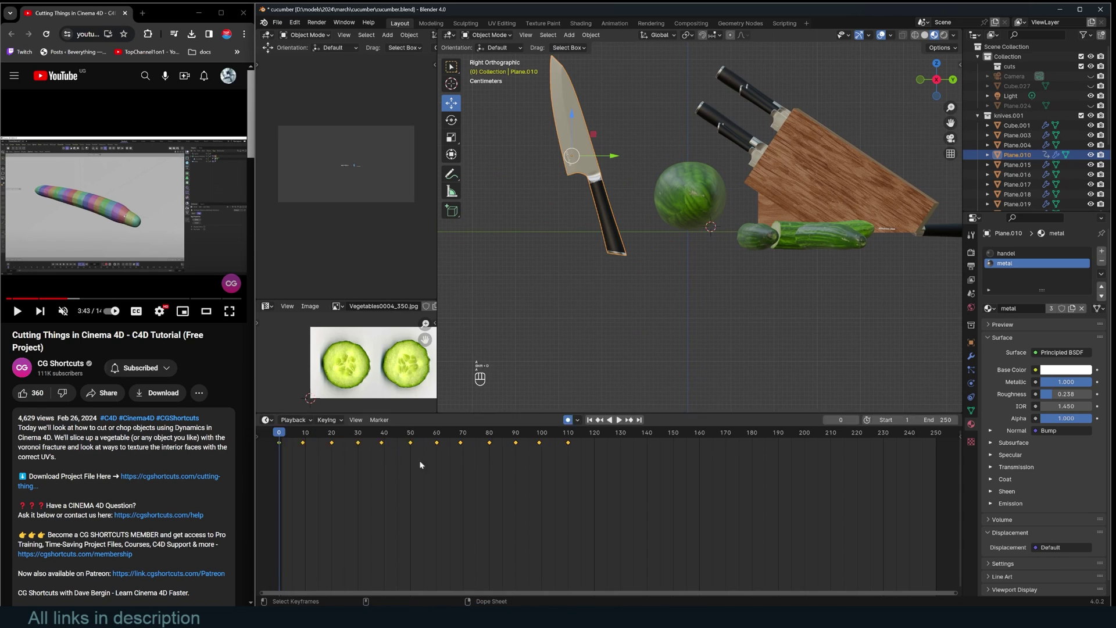
pyautogui.hotkey('shift', 'd')
pyautogui.click(668, 469)
pyautogui.hotkey('shift', 'd')
pyautogui.click(752, 471)
pyautogui.press('space')
pyautogui.press('Escape')
# Step: Add a cube-shaped empty around the knife and parent the knife to it
pyautogui.press('KP_7')
pyautogui.hotkey('shift', 'a')
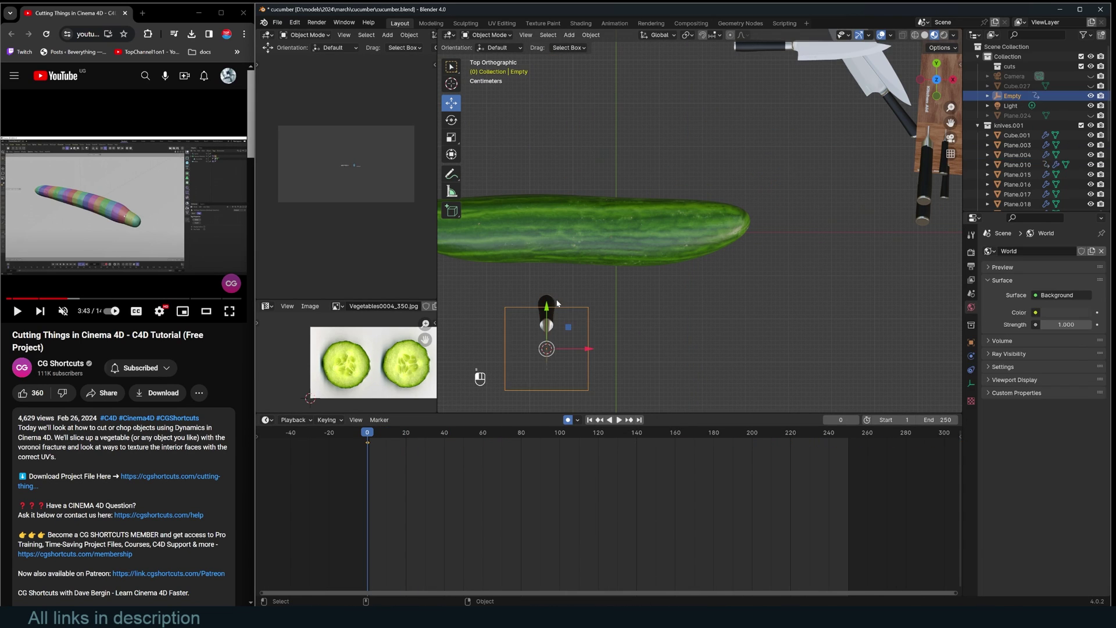
pyautogui.click(553, 303)
pyautogui.keyDown('shift'); pyautogui.click(587, 313); pyautogui.keyUp('shift')
pyautogui.hotkey('ctrl', 'p')
pyautogui.click(594, 302)
# Step: Move the empty with its knife to the right end of the cucumber at frame 0
pyautogui.click(588, 310)
pyautogui.press('g')
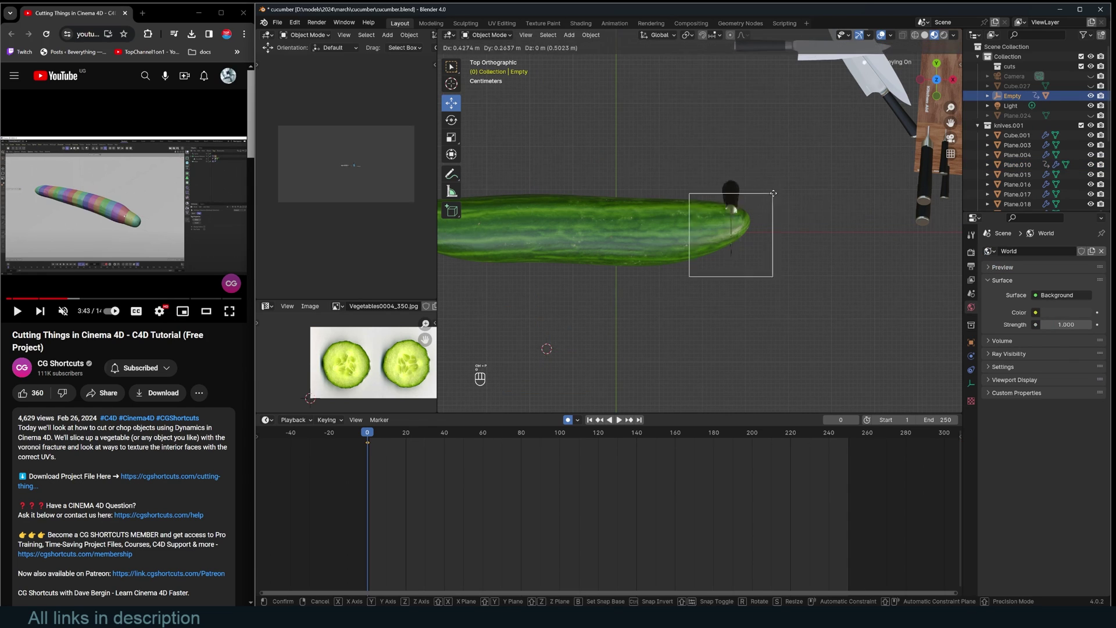
pyautogui.click(813, 177)
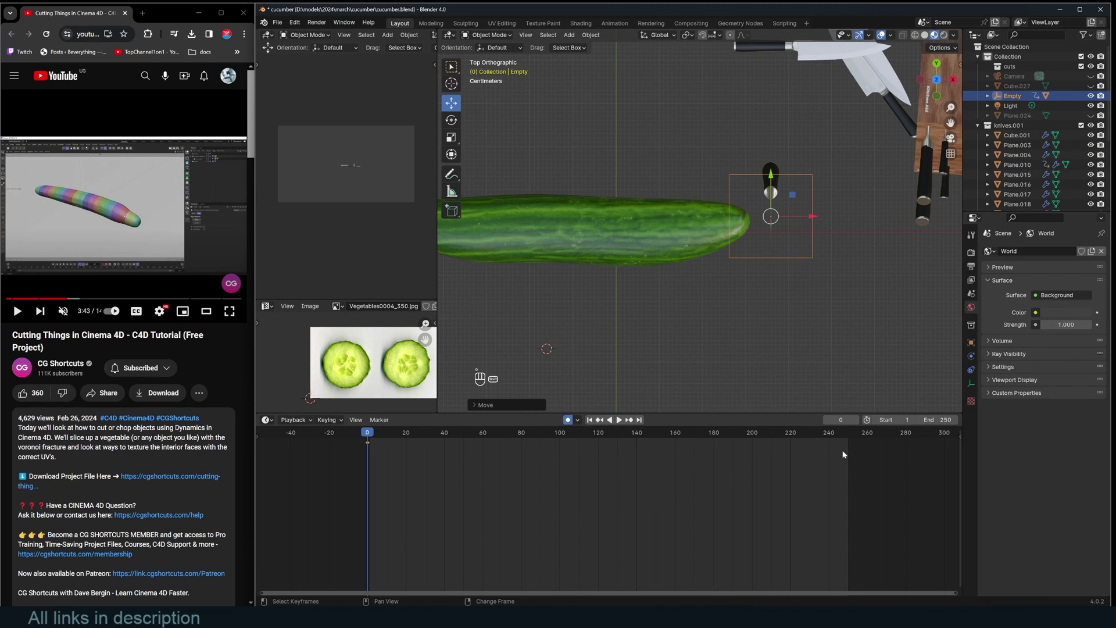
# Step: Keyframe the empty moved along the cucumber toward its uncut end at frame 190, and change its keyframe handle type
pyautogui.keyDown('shift'); pyautogui.moveTo(844, 455); pyautogui.dragTo(733, 456, button='right'); pyautogui.keyUp('shift')
pyautogui.scroll(-4, 773, 222)
pyautogui.moveTo(777, 221); pyautogui.dragTo(622, 217)
pyautogui.press('v')
pyautogui.click(477, 481)
# Step: Play back the slicing and move the empty's last keyframe to frame 205
pyautogui.moveTo(692, 302); pyautogui.dragTo(630, 195, button='middle')
pyautogui.press('space')
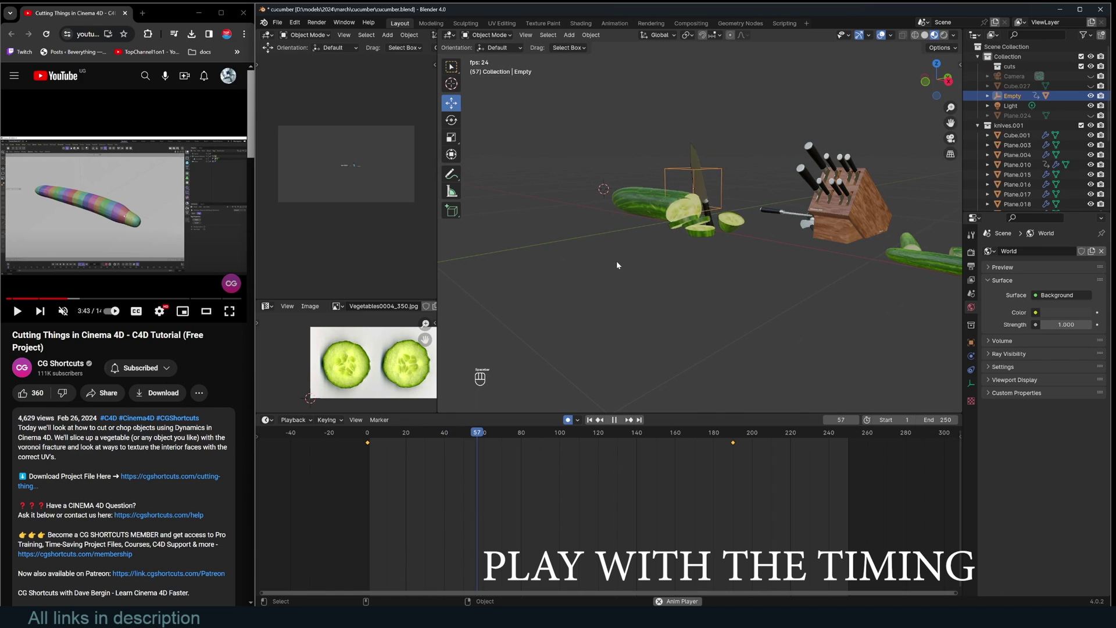
pyautogui.press('Escape')
pyautogui.click(724, 202)
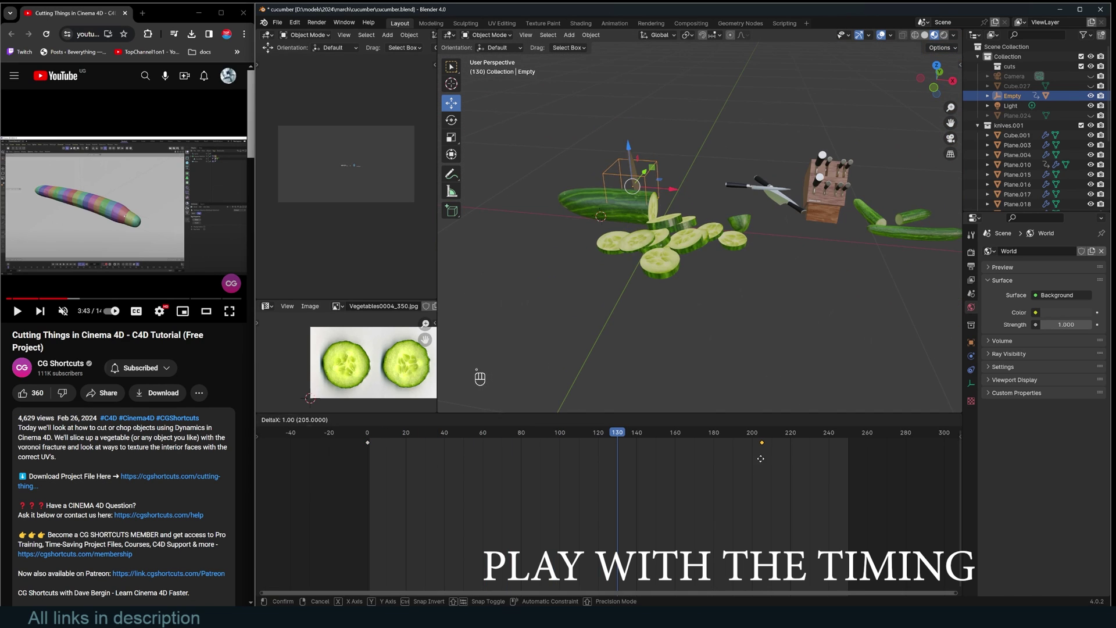
pyautogui.click(761, 459)
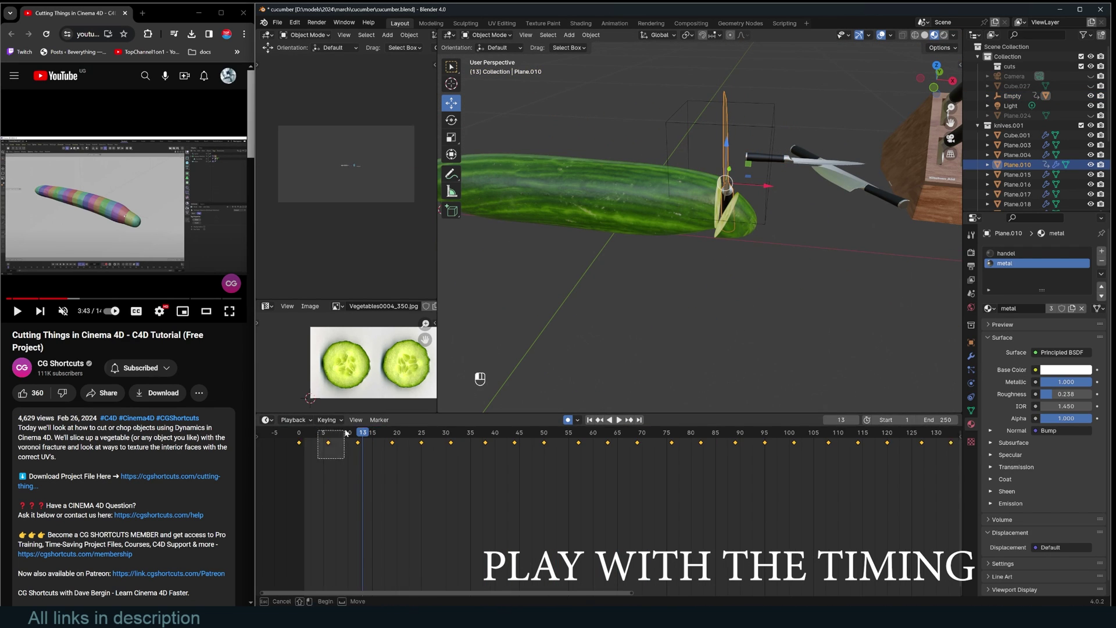
# Step: Retime the knife's first chop keyframes to match the first slices falling, checking the timing up to frame 25
pyautogui.press('g')
pyautogui.click(329, 447)
pyautogui.moveTo(330, 433); pyautogui.dragTo(412, 444)
pyautogui.click(421, 443)
pyautogui.press('g')
pyautogui.click(387, 447)
pyautogui.moveTo(412, 444)
pyautogui.keyDown('shift'); pyautogui.mouseDown(button='right')
pyautogui.moveTo(479, 444)
pyautogui.moveTo(422, 444)
pyautogui.mouseUp(button='right'); pyautogui.keyUp('shift')
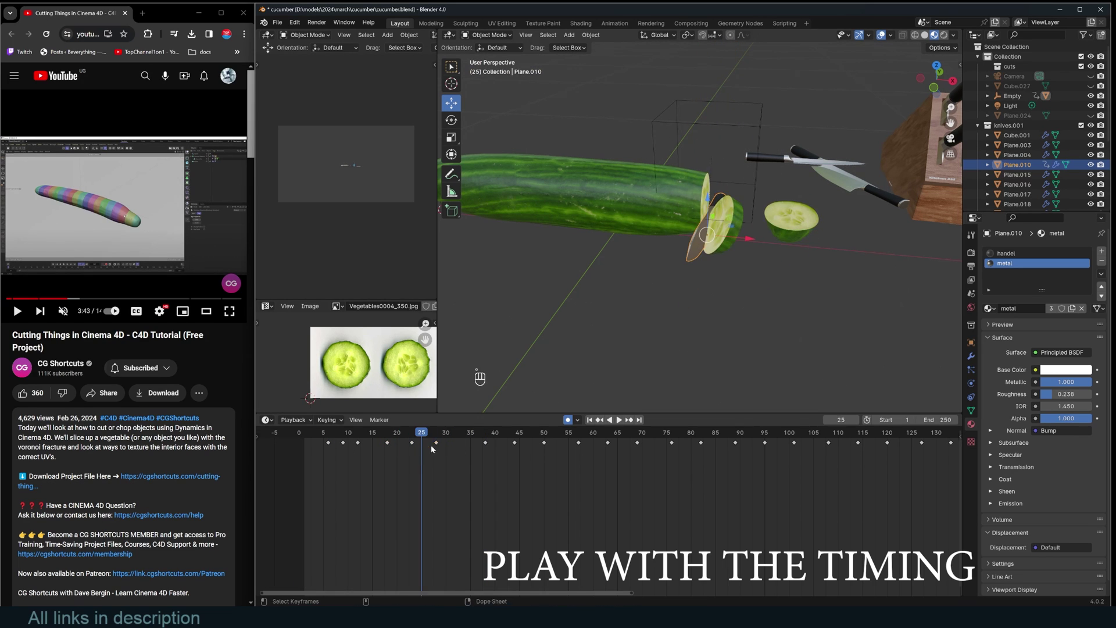
# Step: Shift the knife's following chop keyframes earlier one by one to match the next slices separating
pyautogui.moveTo(451, 443); pyautogui.dragTo(422, 444)
pyautogui.moveTo(421, 442)
pyautogui.keyDown('shift'); pyautogui.mouseDown(button='right')
pyautogui.moveTo(453, 440)
pyautogui.moveTo(437, 442)
pyautogui.mouseUp(button='right'); pyautogui.keyUp('shift')
pyautogui.moveTo(485, 443); pyautogui.dragTo(451, 448)
pyautogui.keyDown('shift'); pyautogui.moveTo(437, 447); pyautogui.dragTo(451, 448, button='right'); pyautogui.keyUp('shift')
pyautogui.moveTo(514, 443); pyautogui.dragTo(466, 443)
pyautogui.keyDown('shift'); pyautogui.moveTo(465, 445); pyautogui.dragTo(510, 444, button='right'); pyautogui.keyUp('shift')
pyautogui.moveTo(545, 443); pyautogui.dragTo(476, 443)
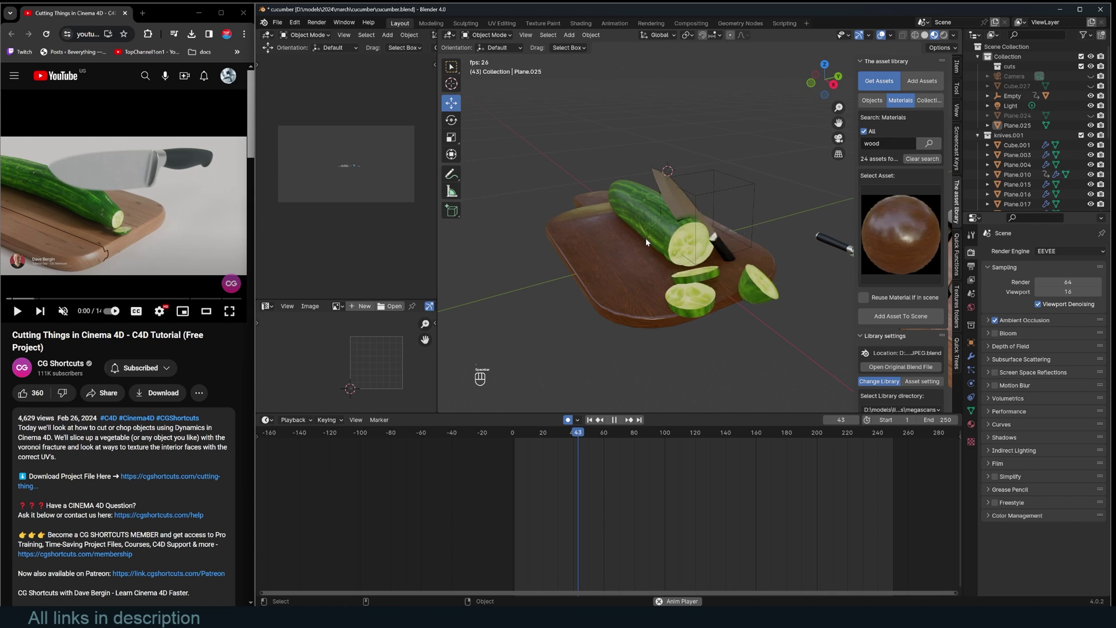
# Step: Select the wooden cutting board in front view and adjust its height under the cucumber along Z
pyautogui.moveTo(656, 238); pyautogui.dragTo(719, 239, button='middle')
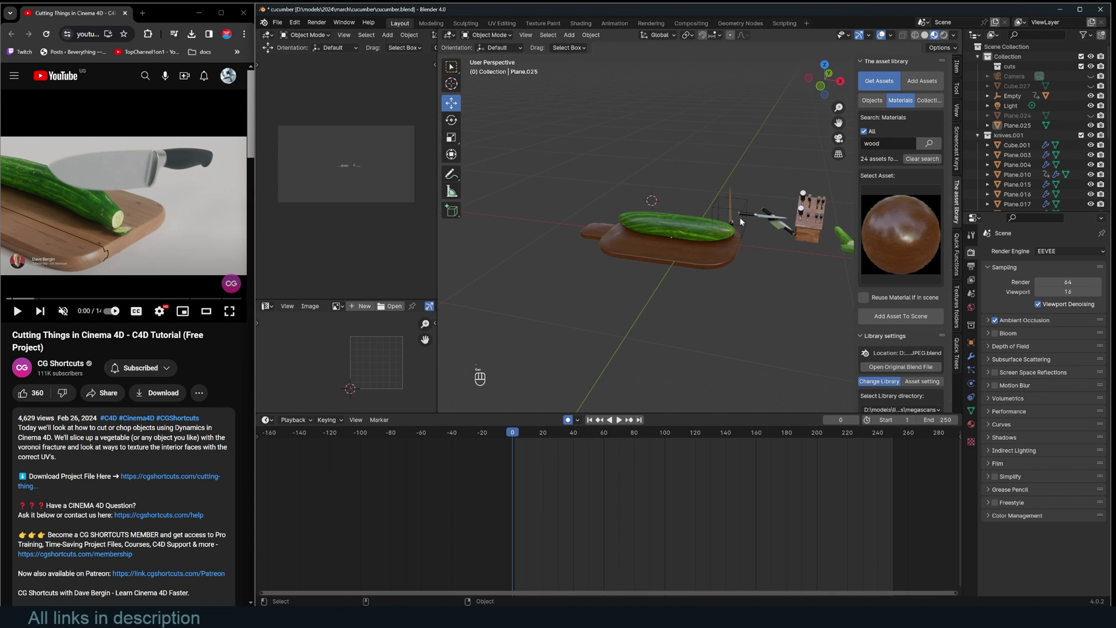
pyautogui.press('KP_1')
pyautogui.click(726, 255)
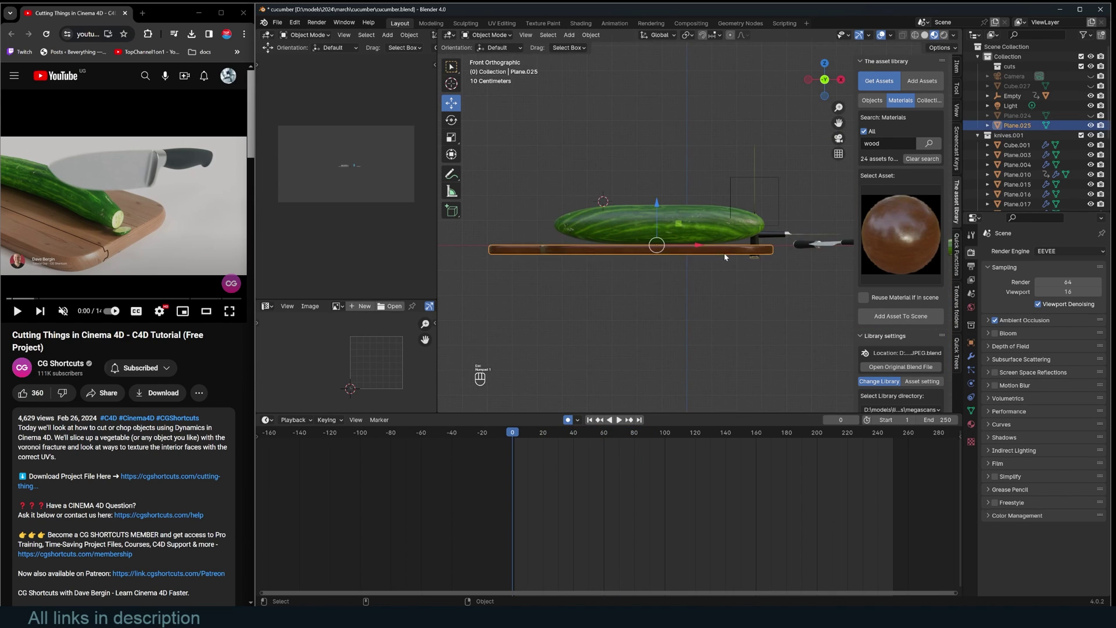
pyautogui.press('g')
pyautogui.press('z')
pyautogui.click(725, 256)
pyautogui.click(572, 450)
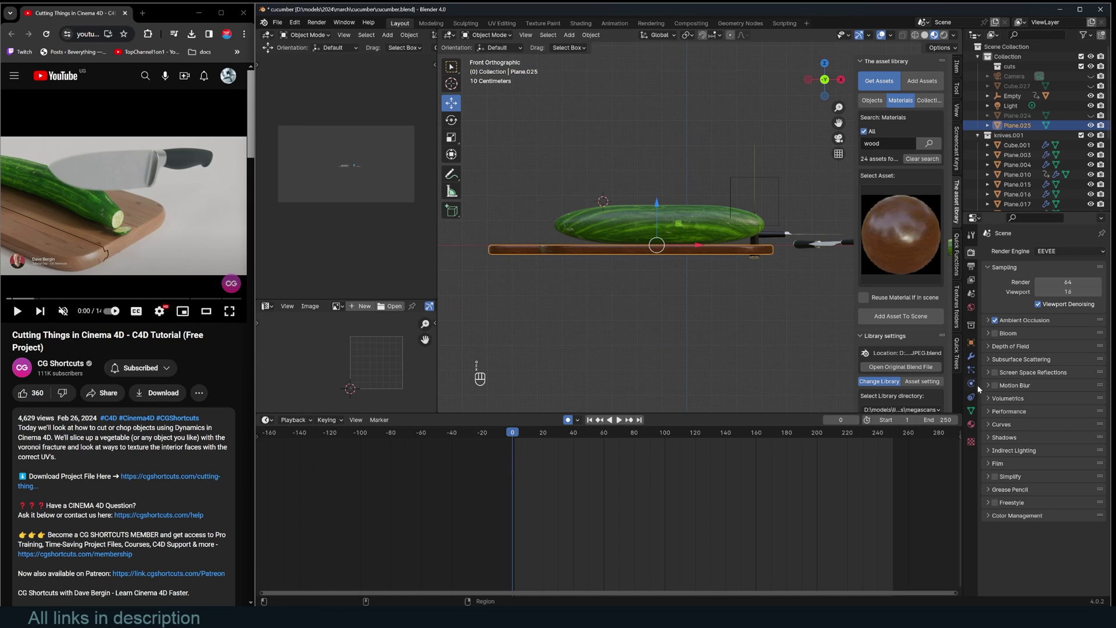